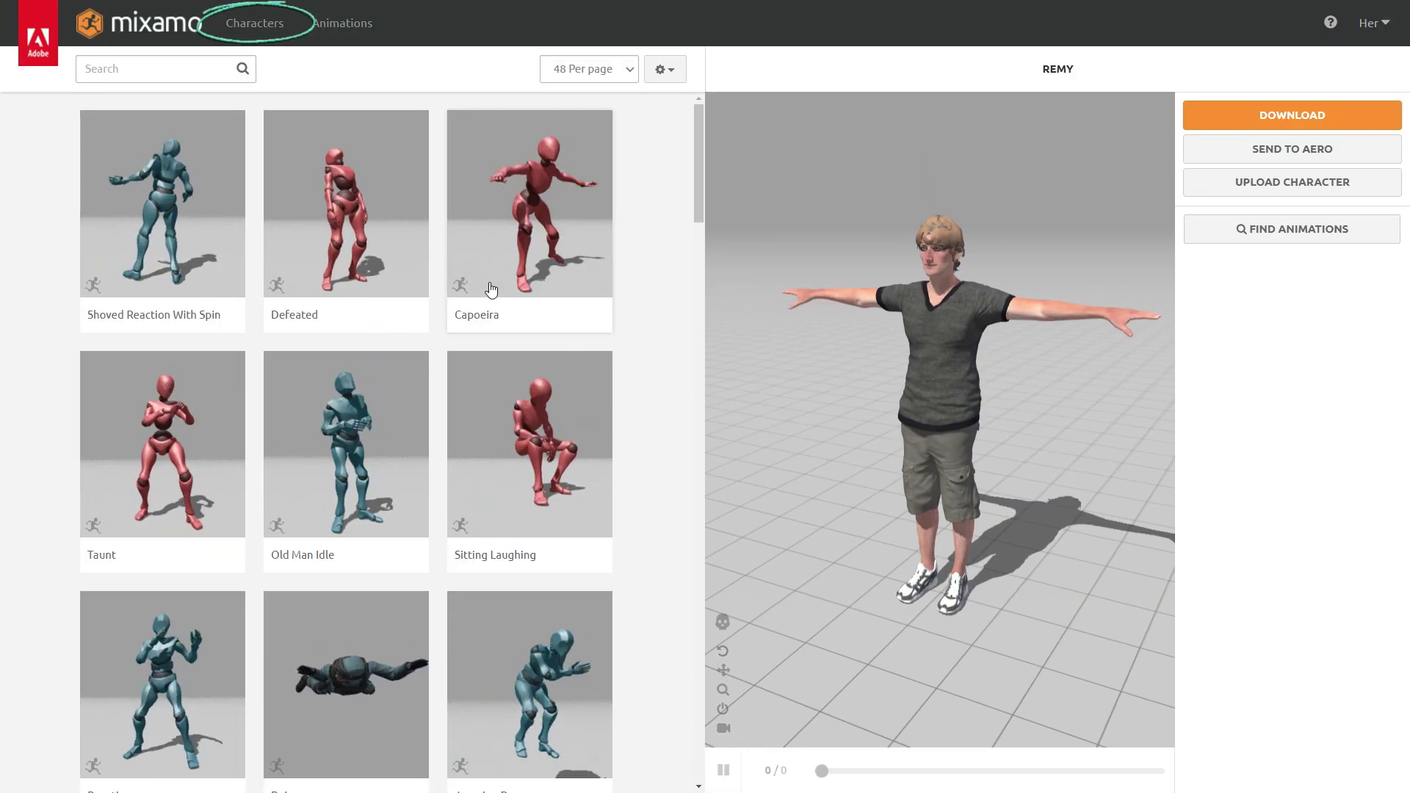
# Choose the Ninja from the character library and use it in place of the current character
pyautogui.click(266, 23)
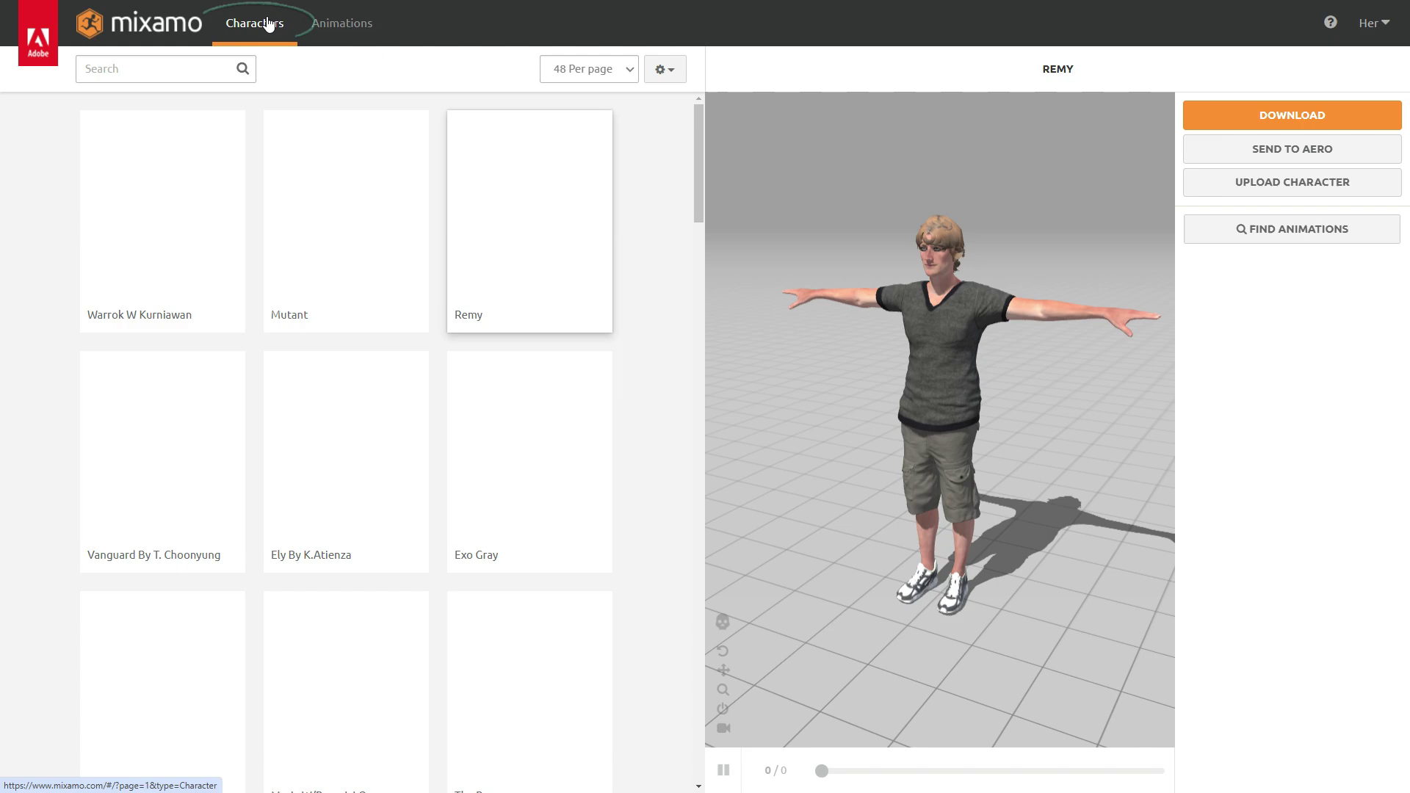
pyautogui.scroll(-10, 214, 371)
pyautogui.click(187, 525)
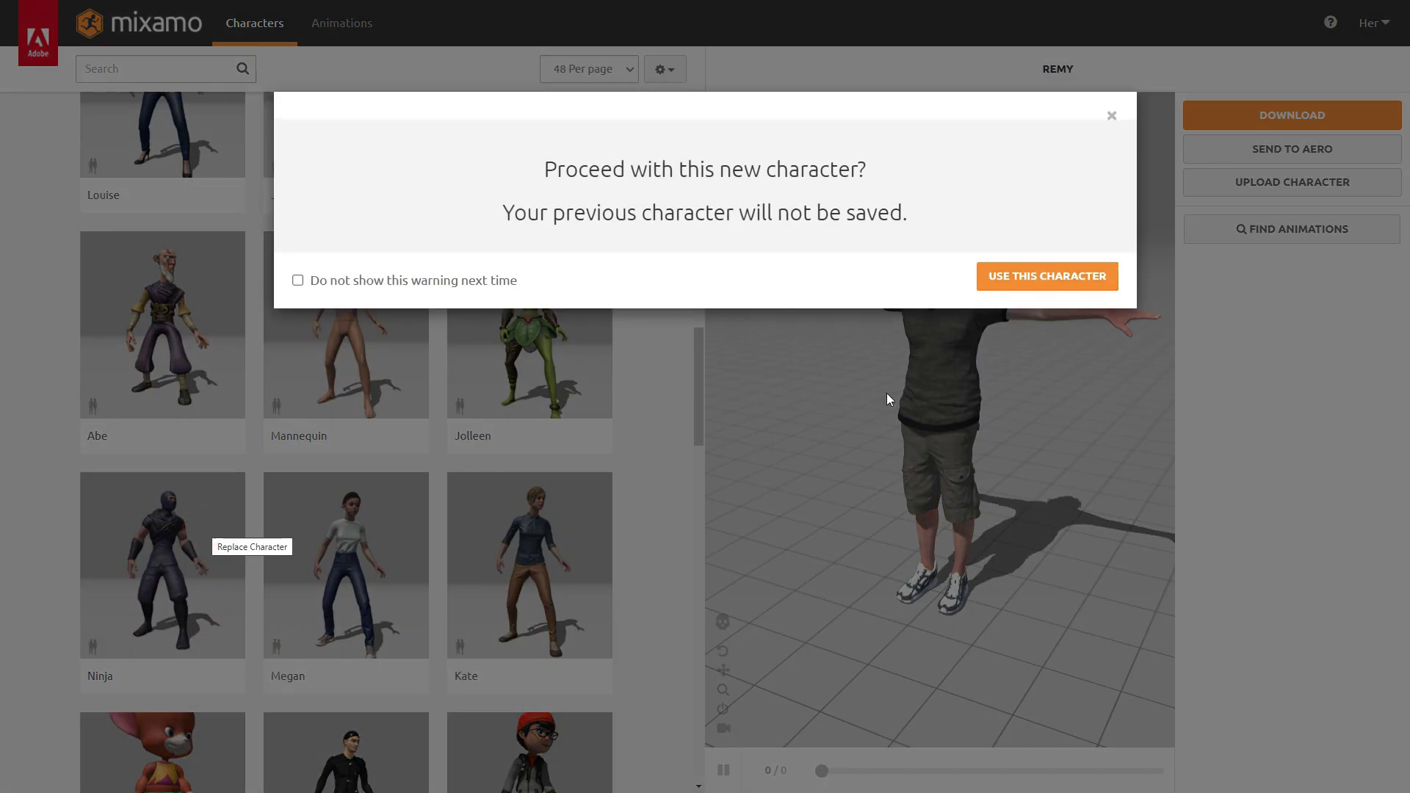
pyautogui.click(1001, 279)
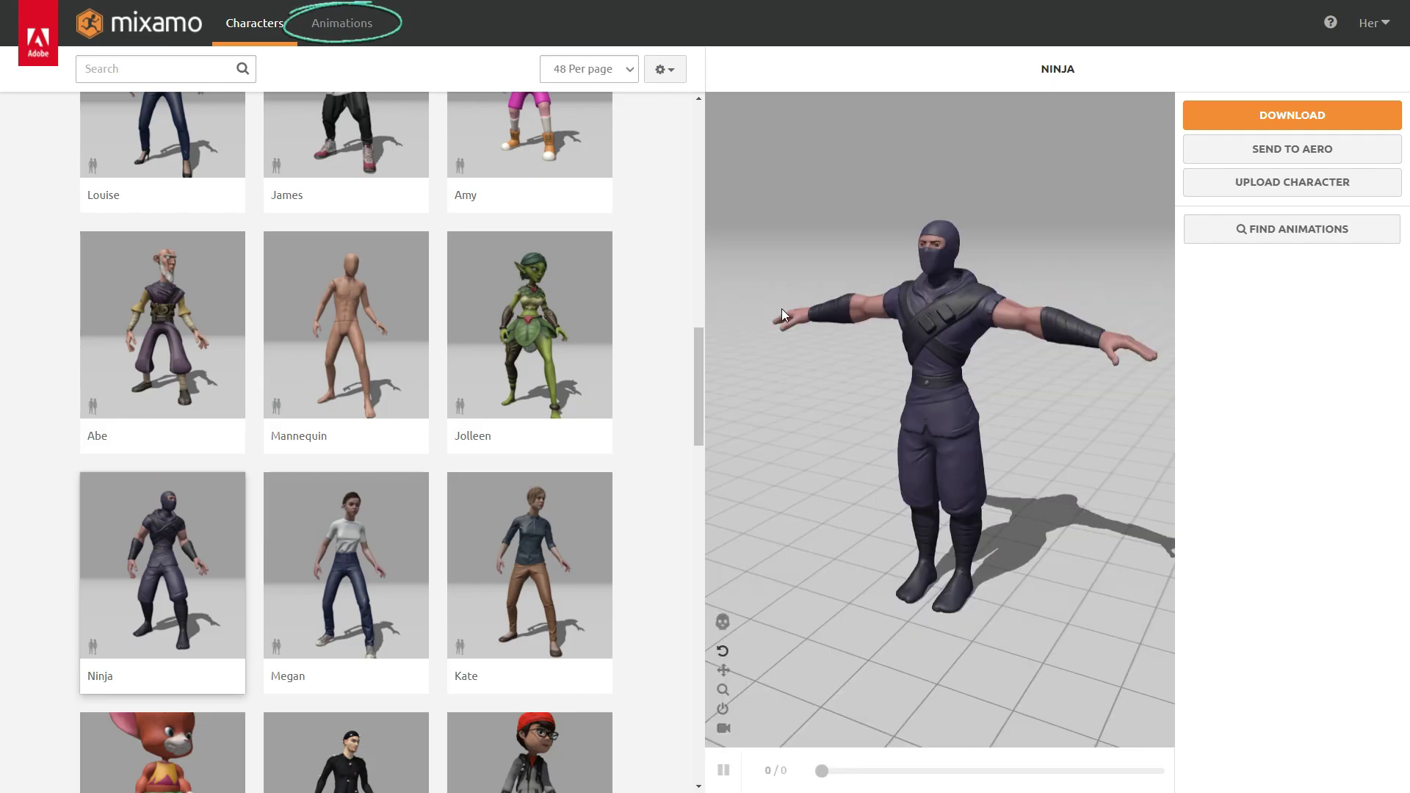
# Search the animation library for "push" and apply the Push Start animation to the Ninja
pyautogui.click(360, 30)
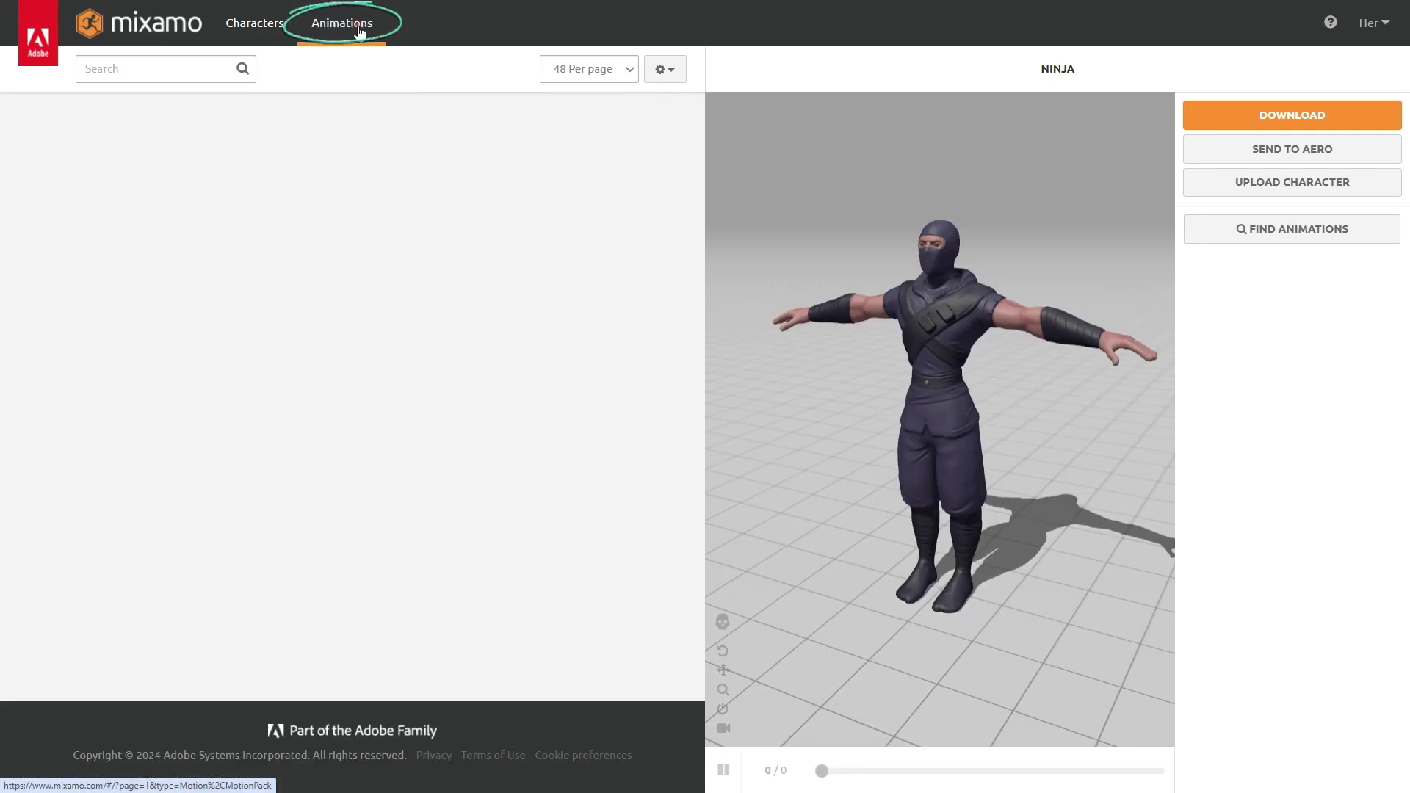
pyautogui.click(165, 63)
pyautogui.write('push')
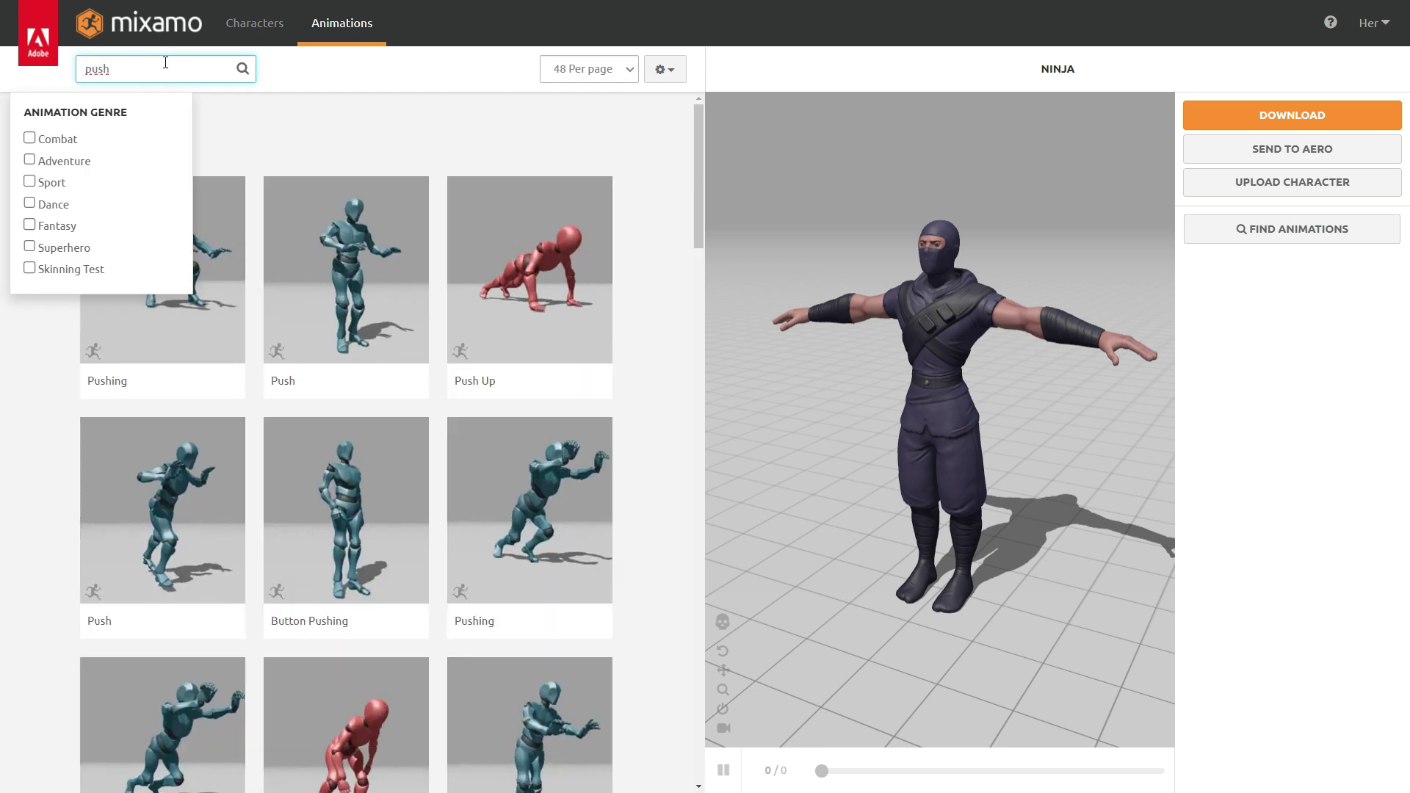
pyautogui.press('Return')
pyautogui.scroll(-5, 470, 416)
pyautogui.click(479, 425)
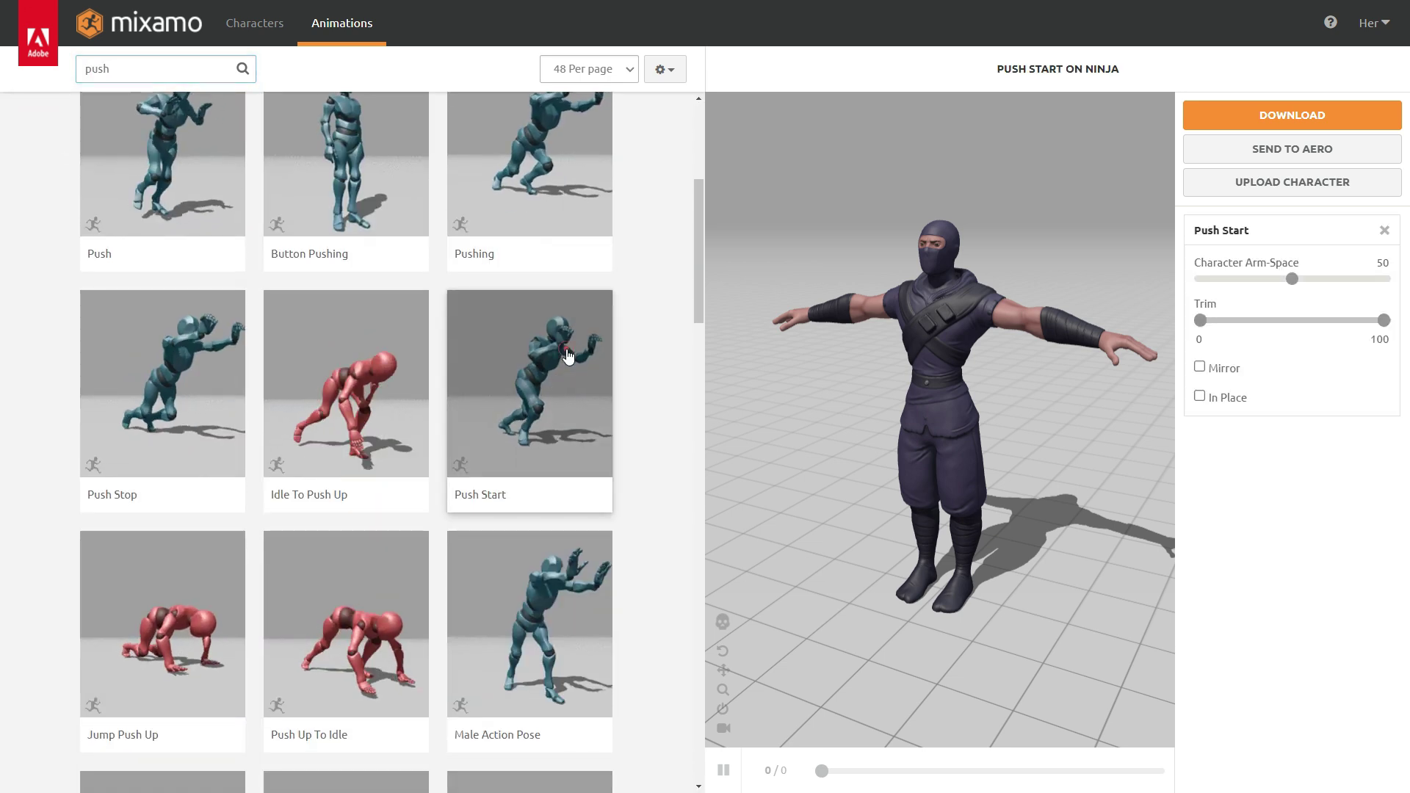
# Download the Push Start animation as FBX Binary with skin, at 30 frames per second and no keyframe reduction
pyautogui.scroll(-3, 1056, 391)
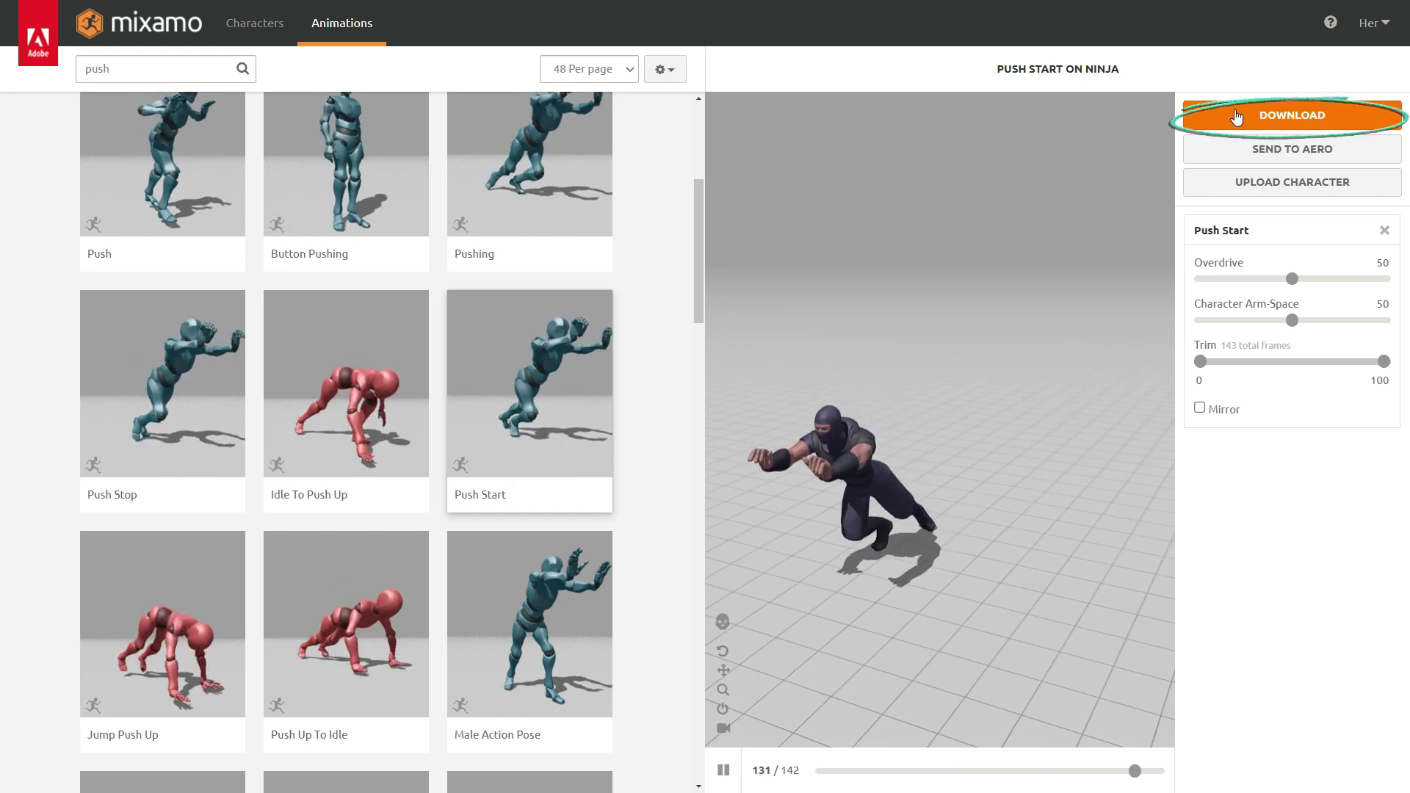
pyautogui.click(1312, 110)
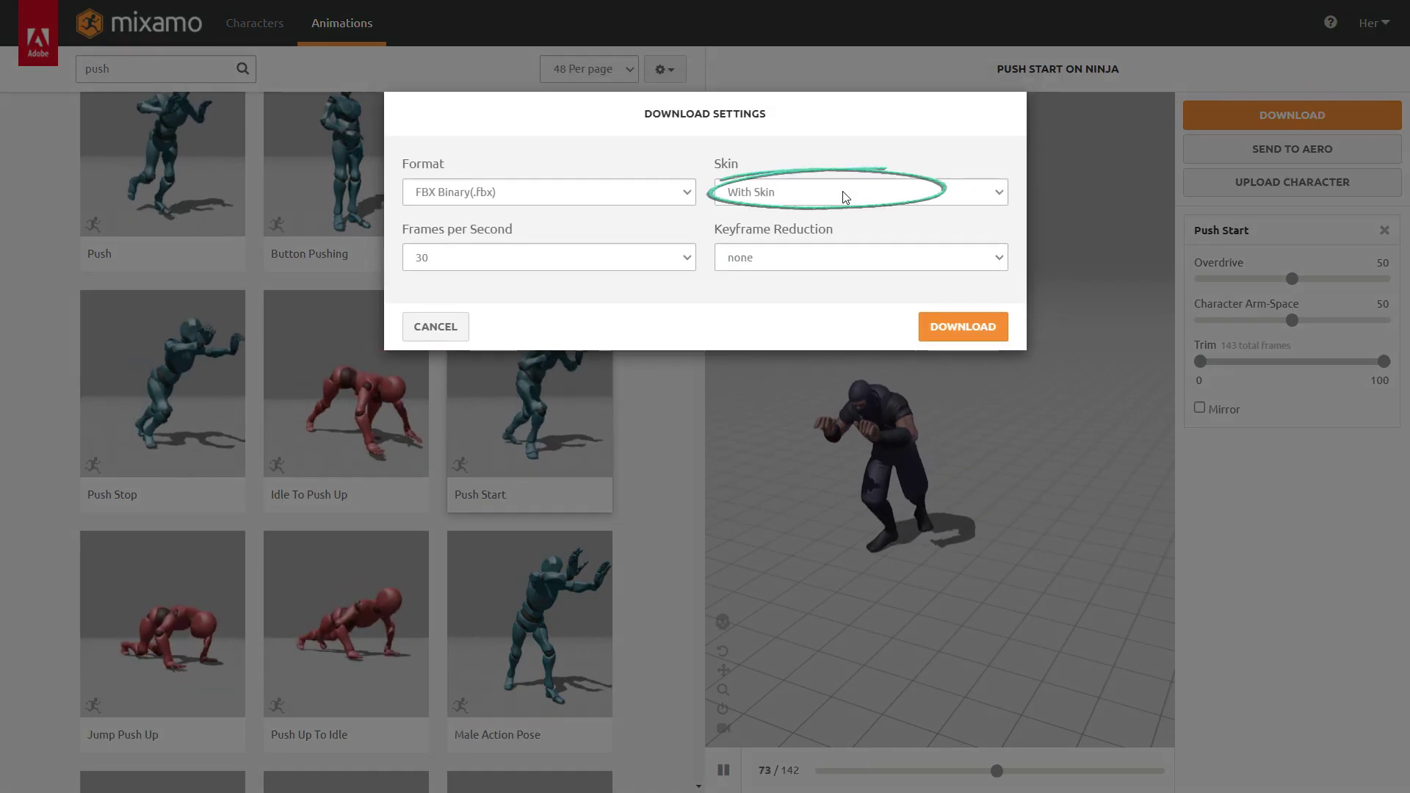
pyautogui.click(972, 324)
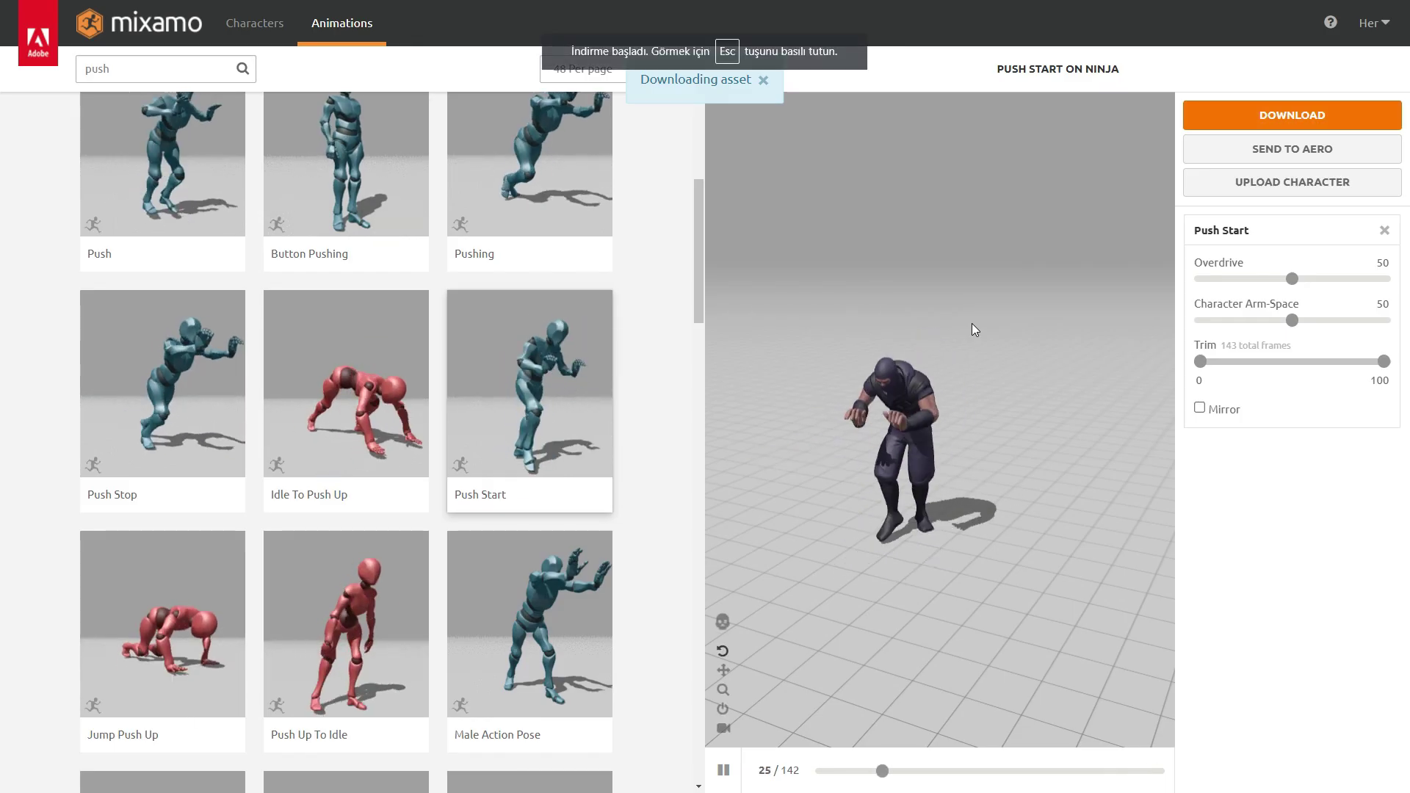
# Apply the forward-leaning Pushing animation to the Ninja and download it as FBX Binary without skin
pyautogui.scroll(2, 507, 390)
pyautogui.scroll(1, 507, 389)
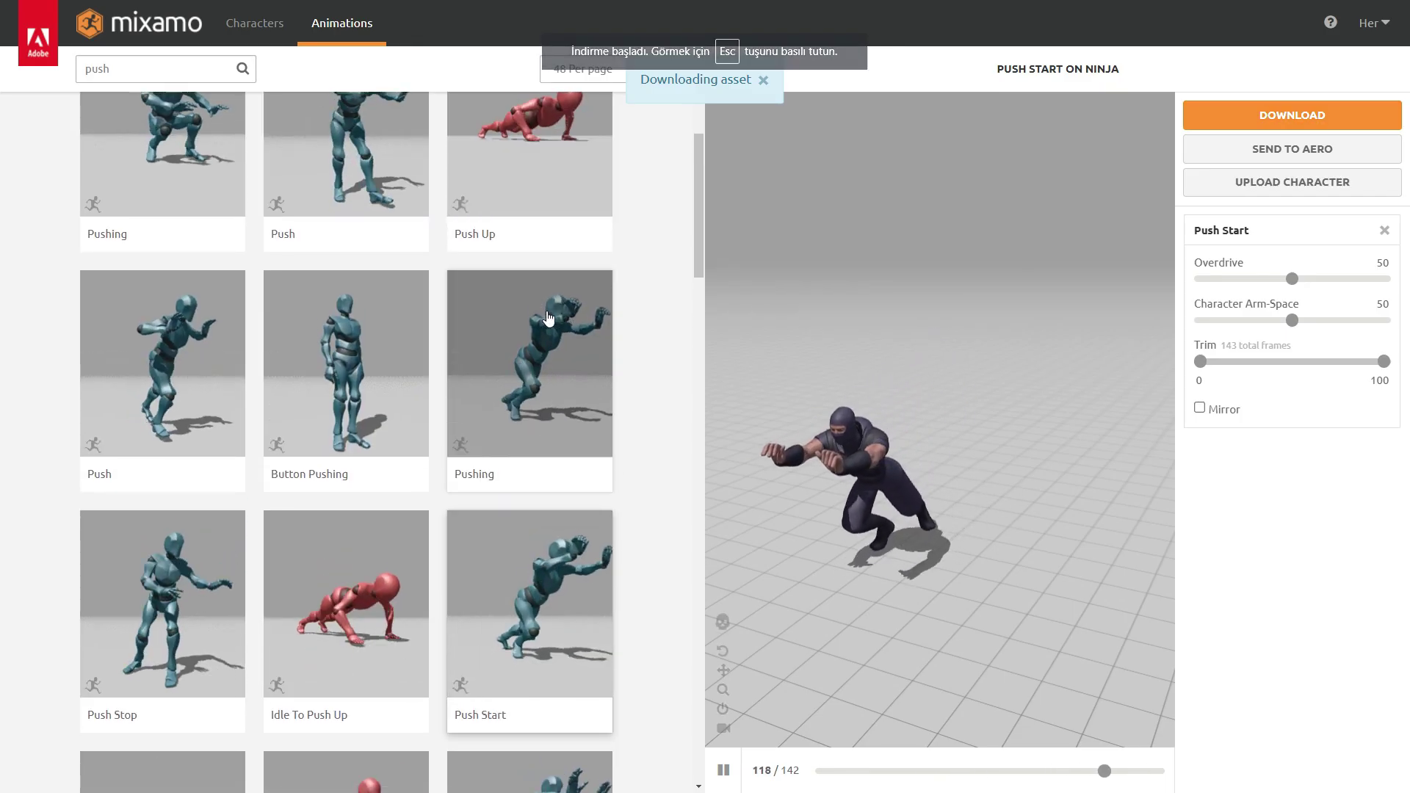
pyautogui.click(507, 389)
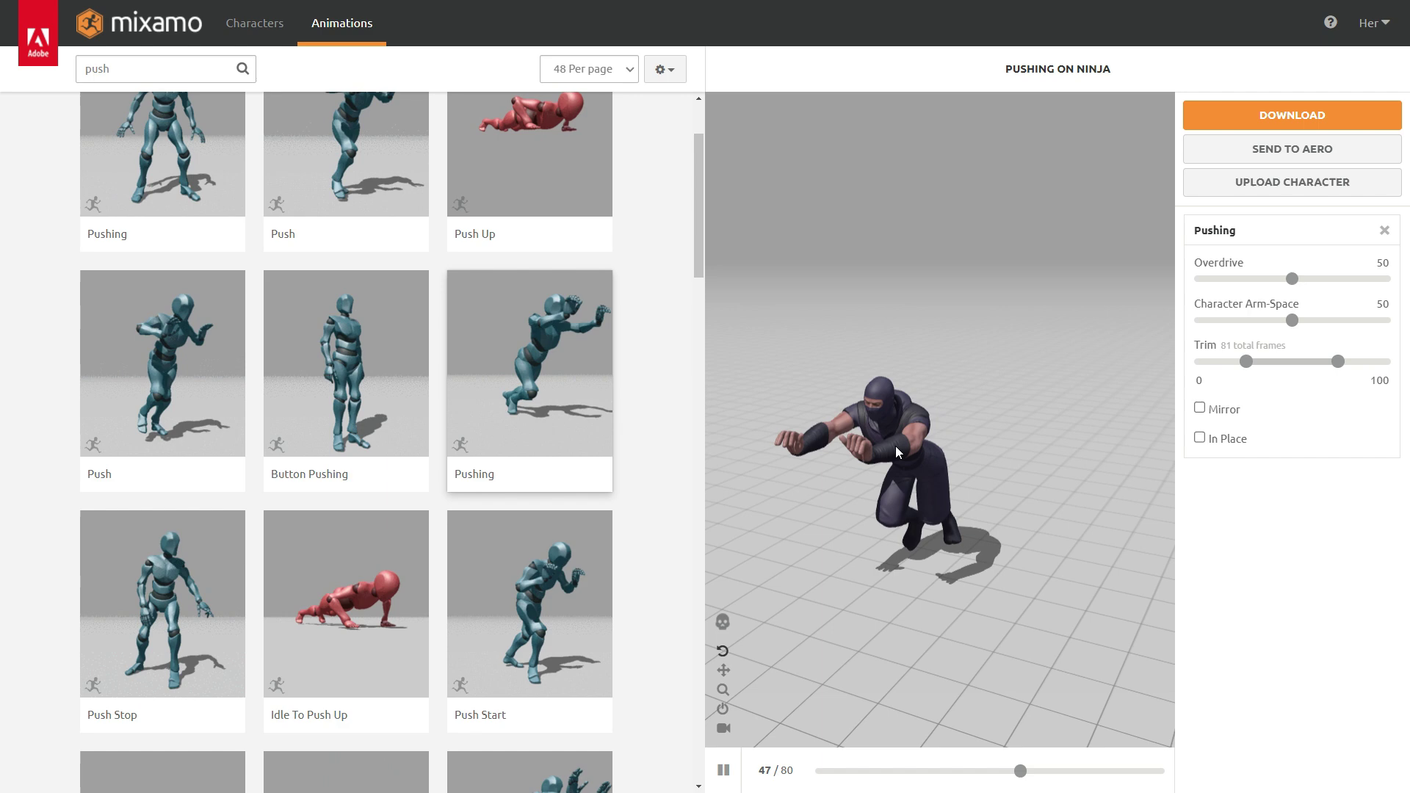
pyautogui.click(1293, 121)
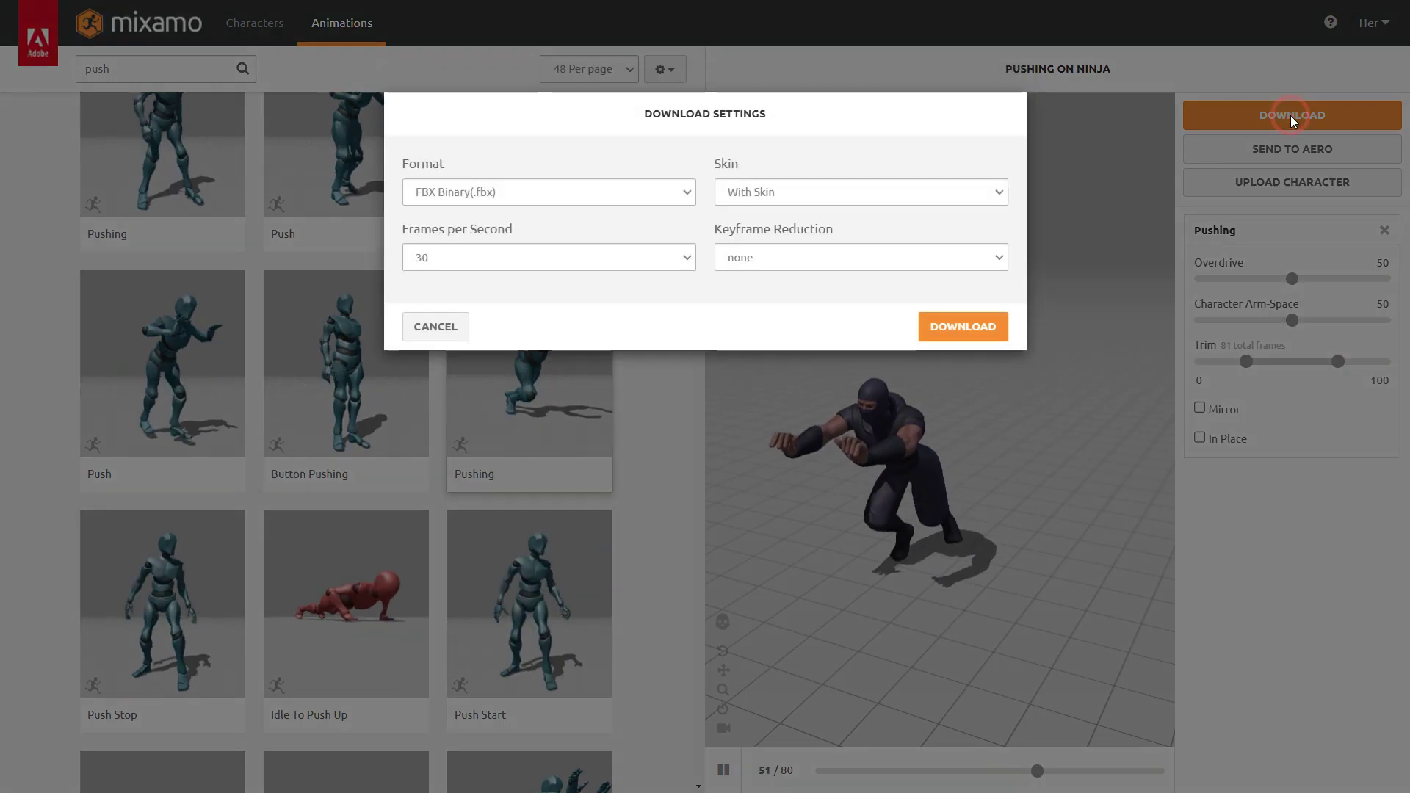
pyautogui.click(937, 194)
pyautogui.click(818, 231)
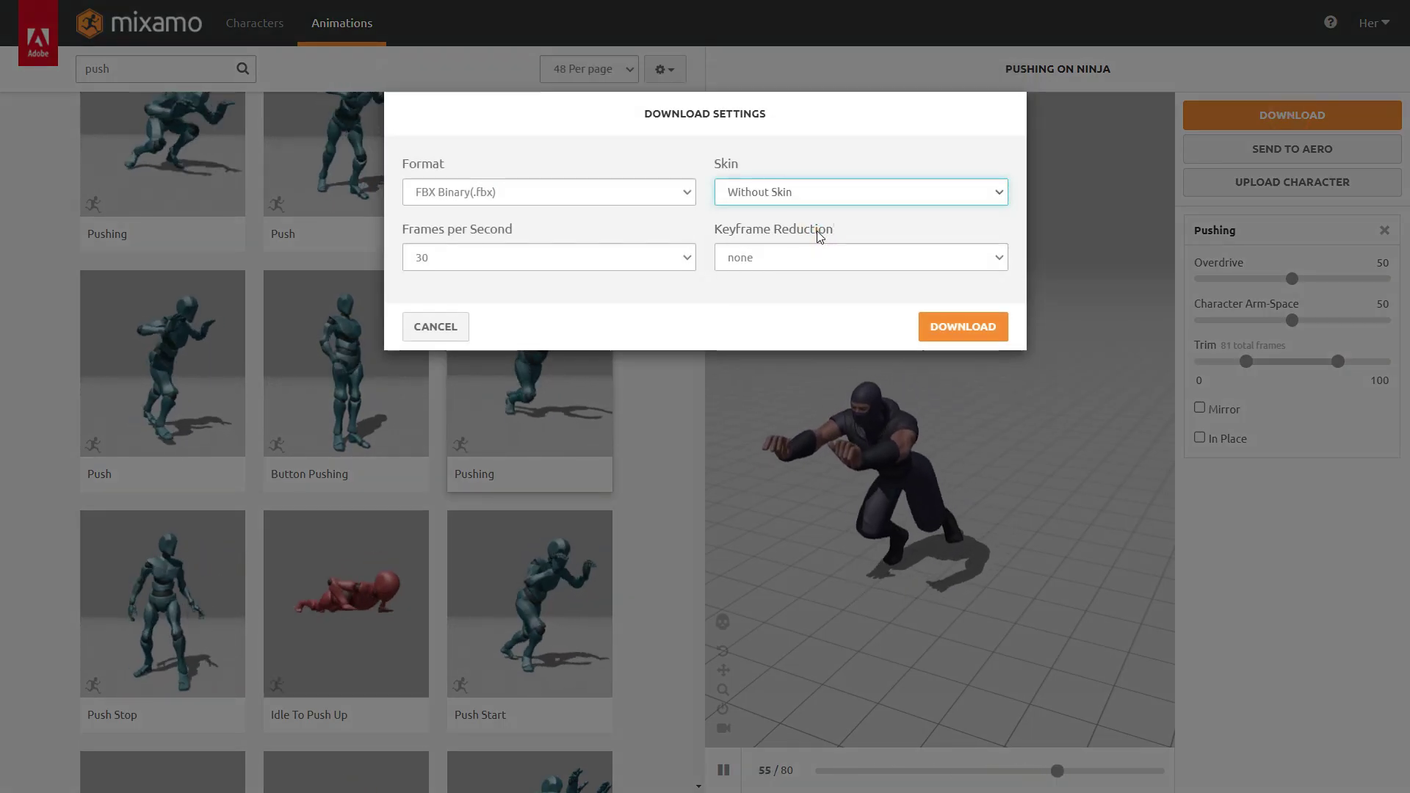
pyautogui.click(962, 327)
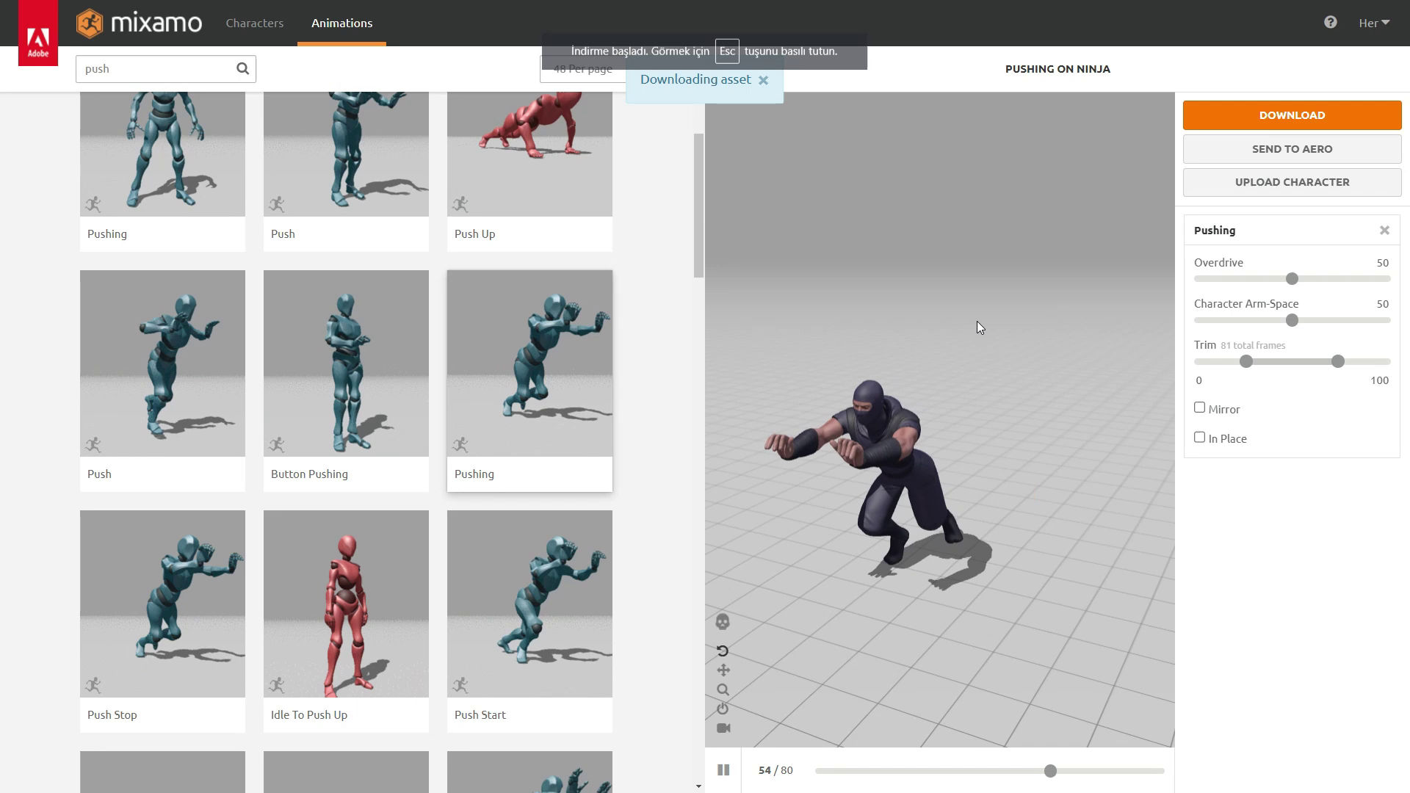
# Apply the Push Stop animation to the Ninja and download it as FBX Binary without skin
pyautogui.scroll(-3, 506, 409)
pyautogui.click(165, 369)
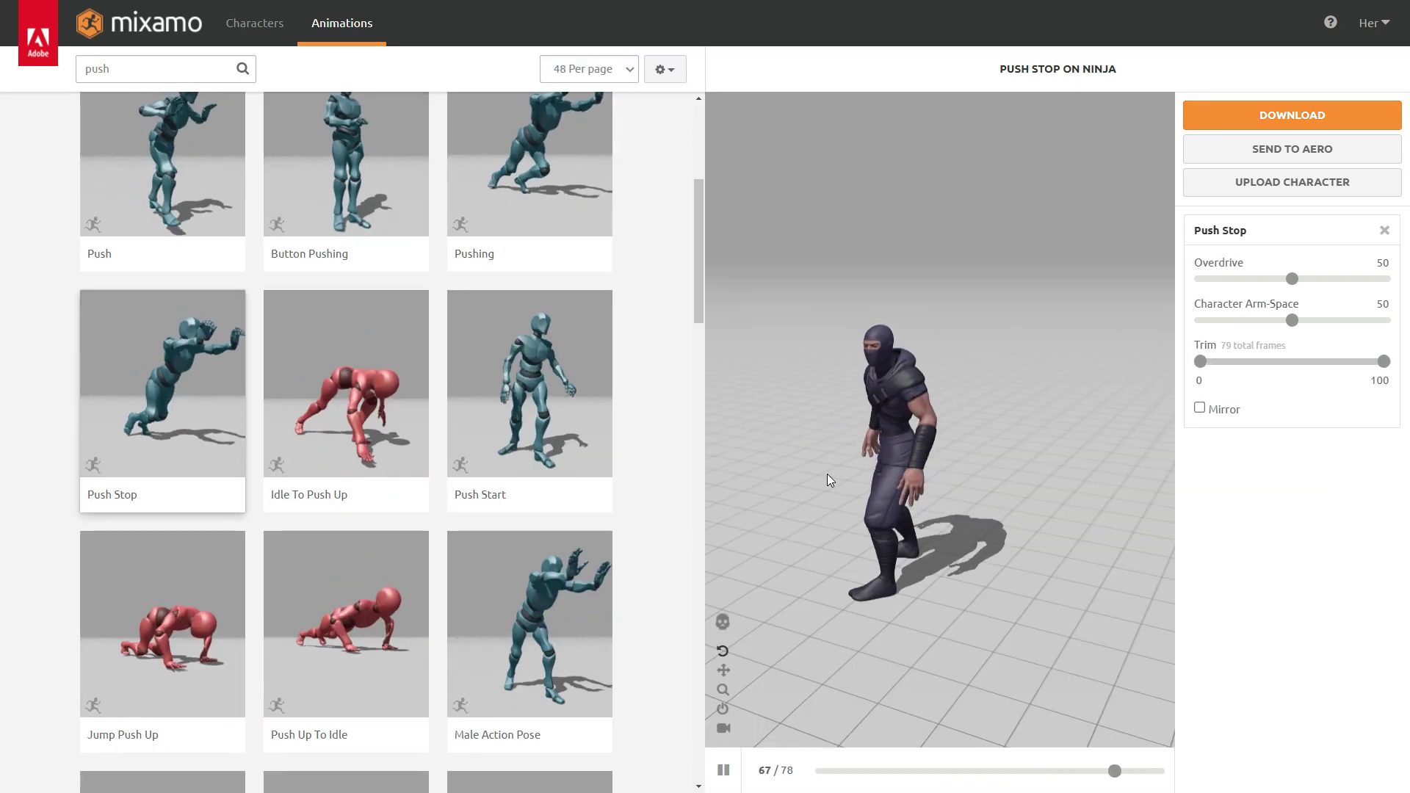
pyautogui.click(1249, 116)
pyautogui.click(918, 191)
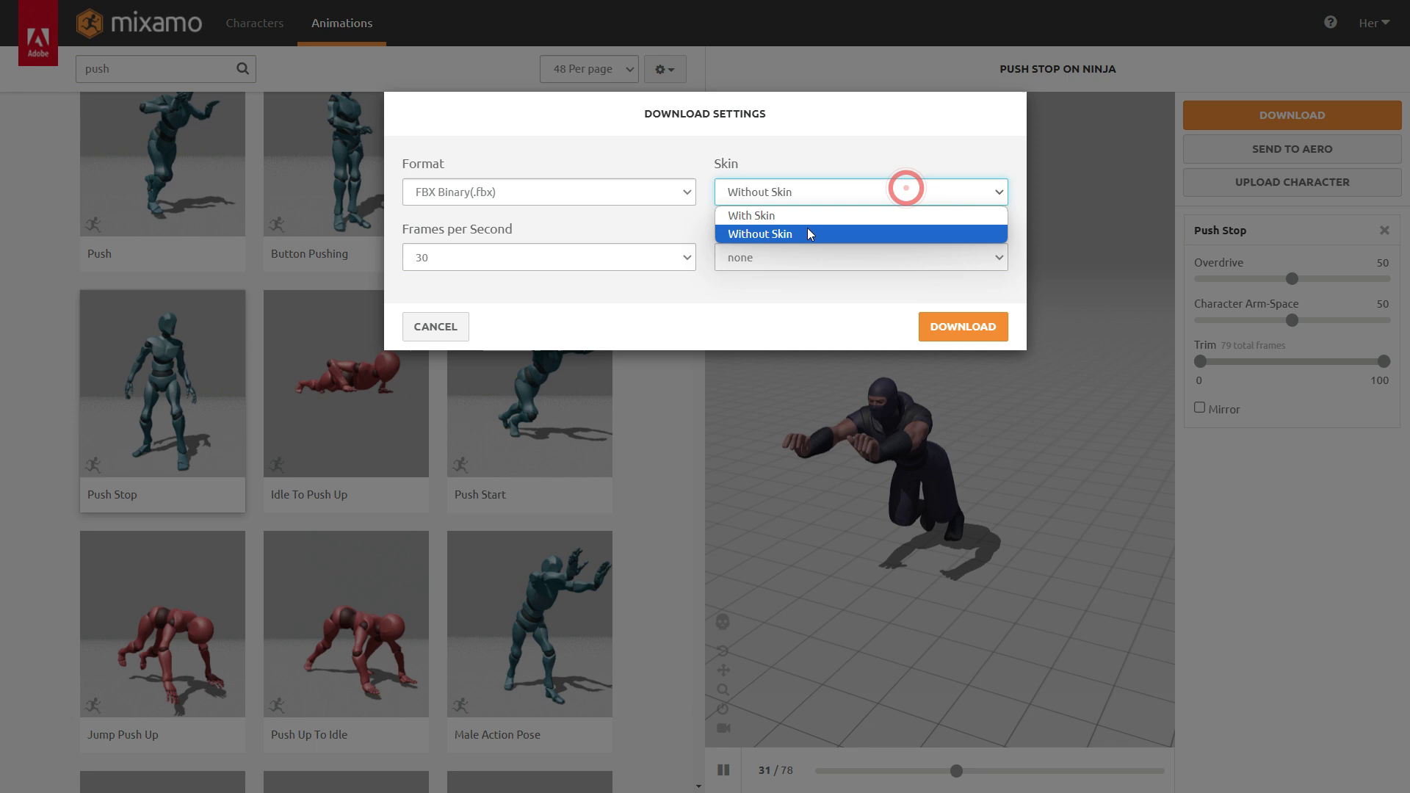
pyautogui.click(813, 230)
pyautogui.click(963, 326)
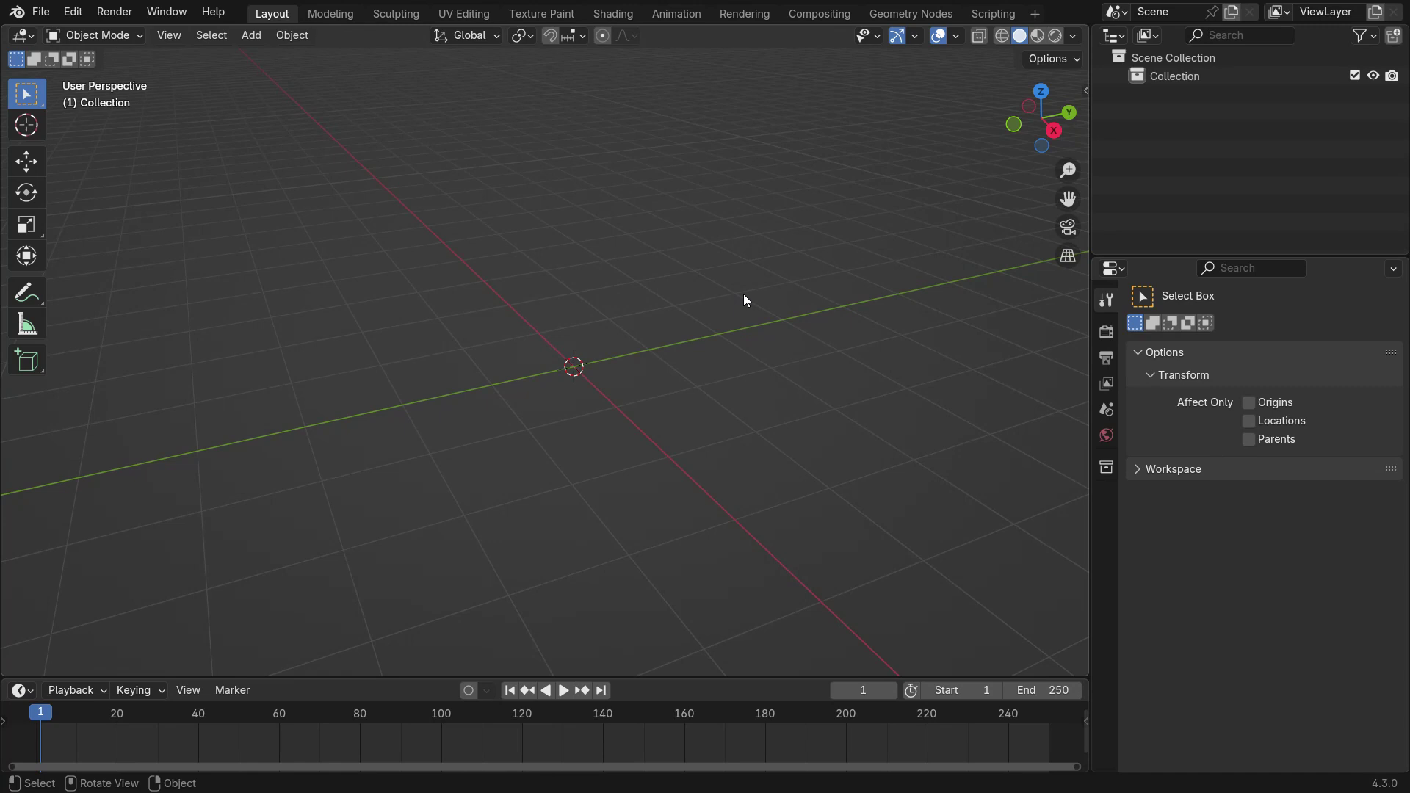
# Switch to Blender and import Push Start.fbx from the Downloads folder into the empty scene
pyautogui.click(38, 12)
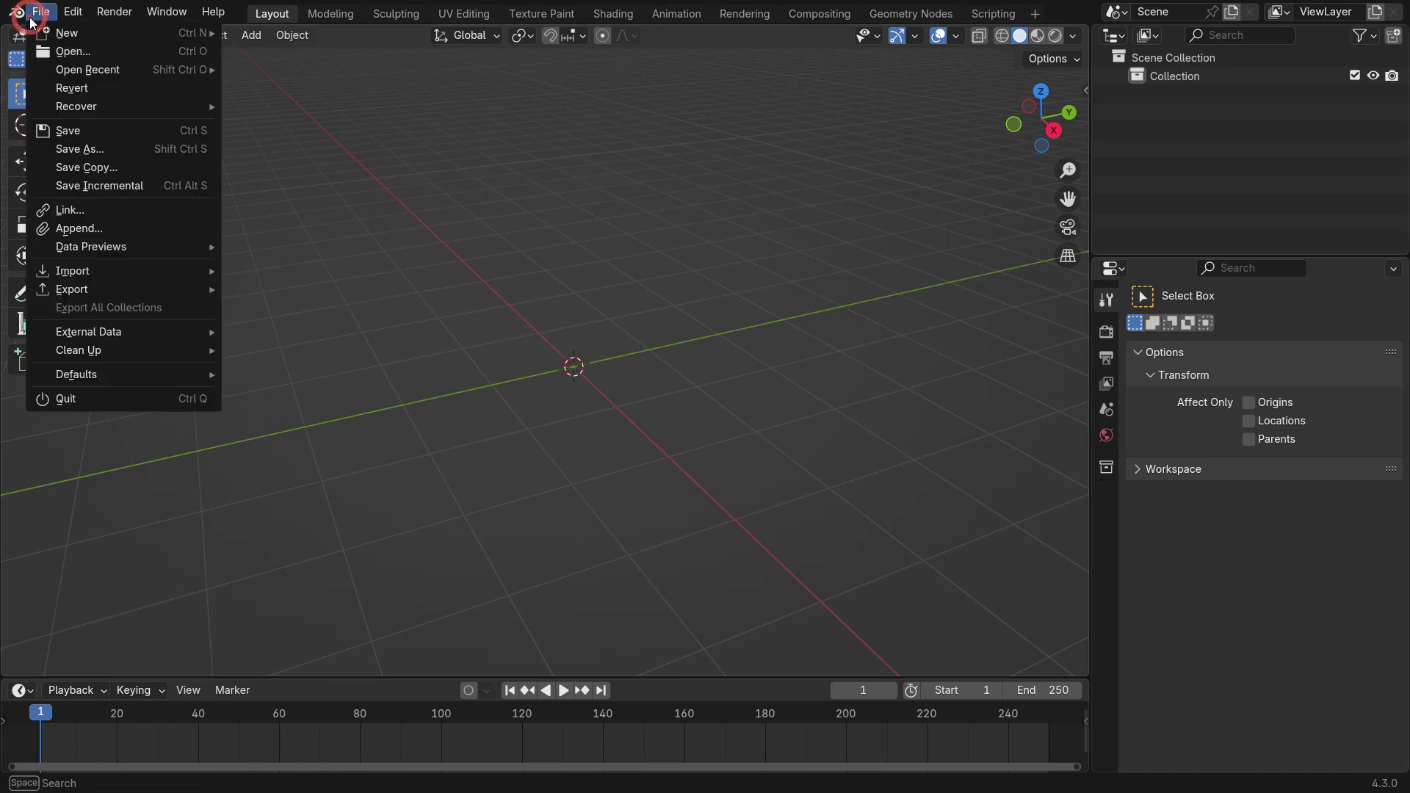
pyautogui.moveTo(81, 269)
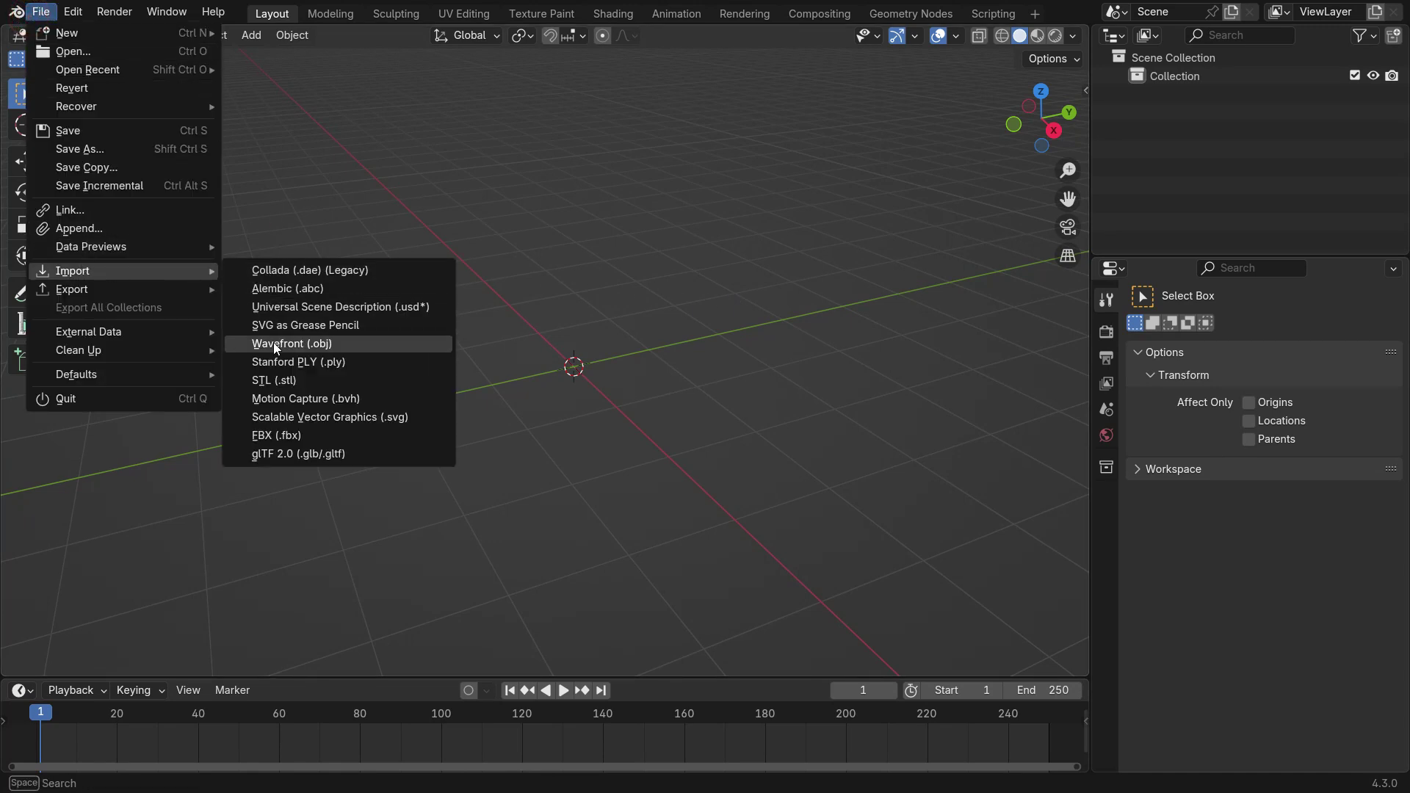
pyautogui.click(337, 434)
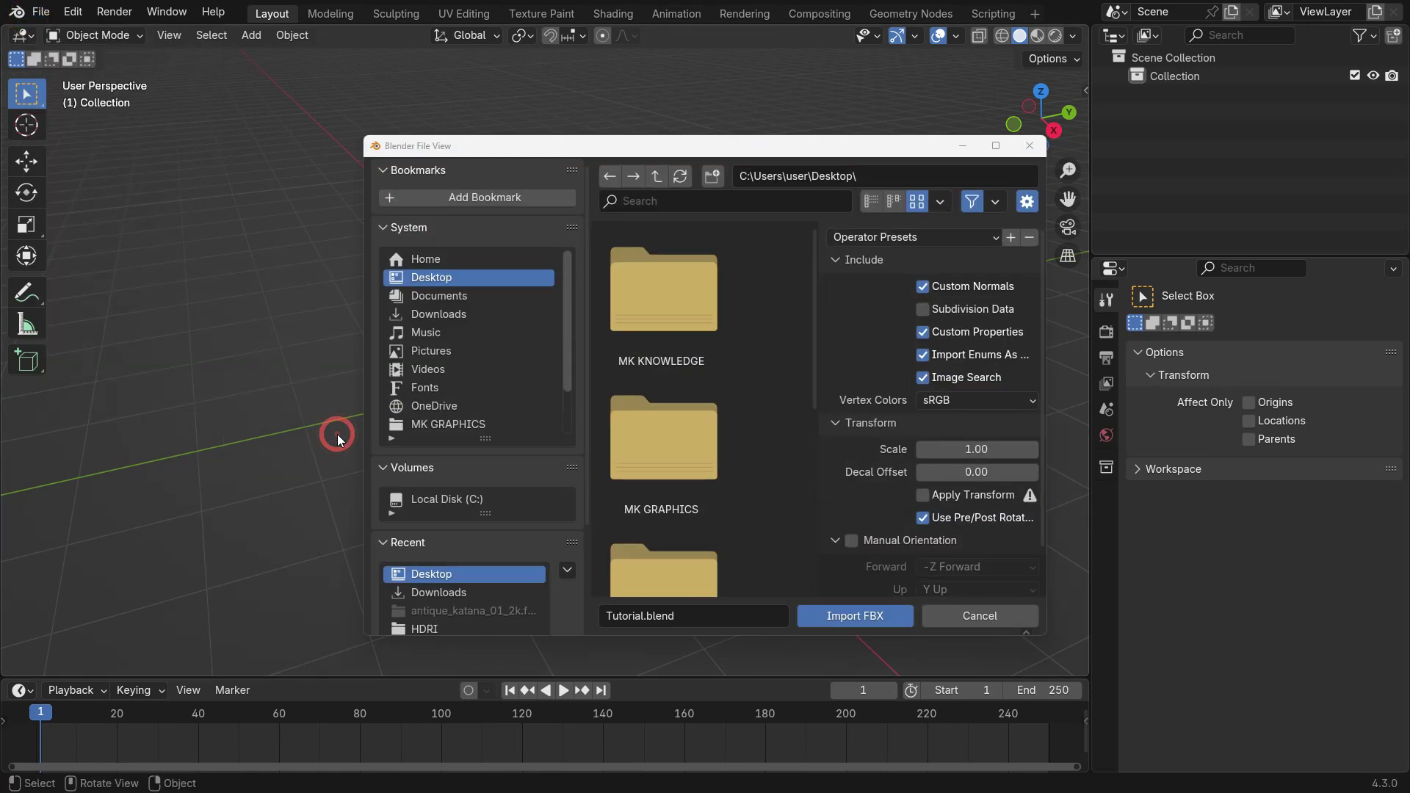
pyautogui.click(464, 316)
pyautogui.scroll(-5, 696, 346)
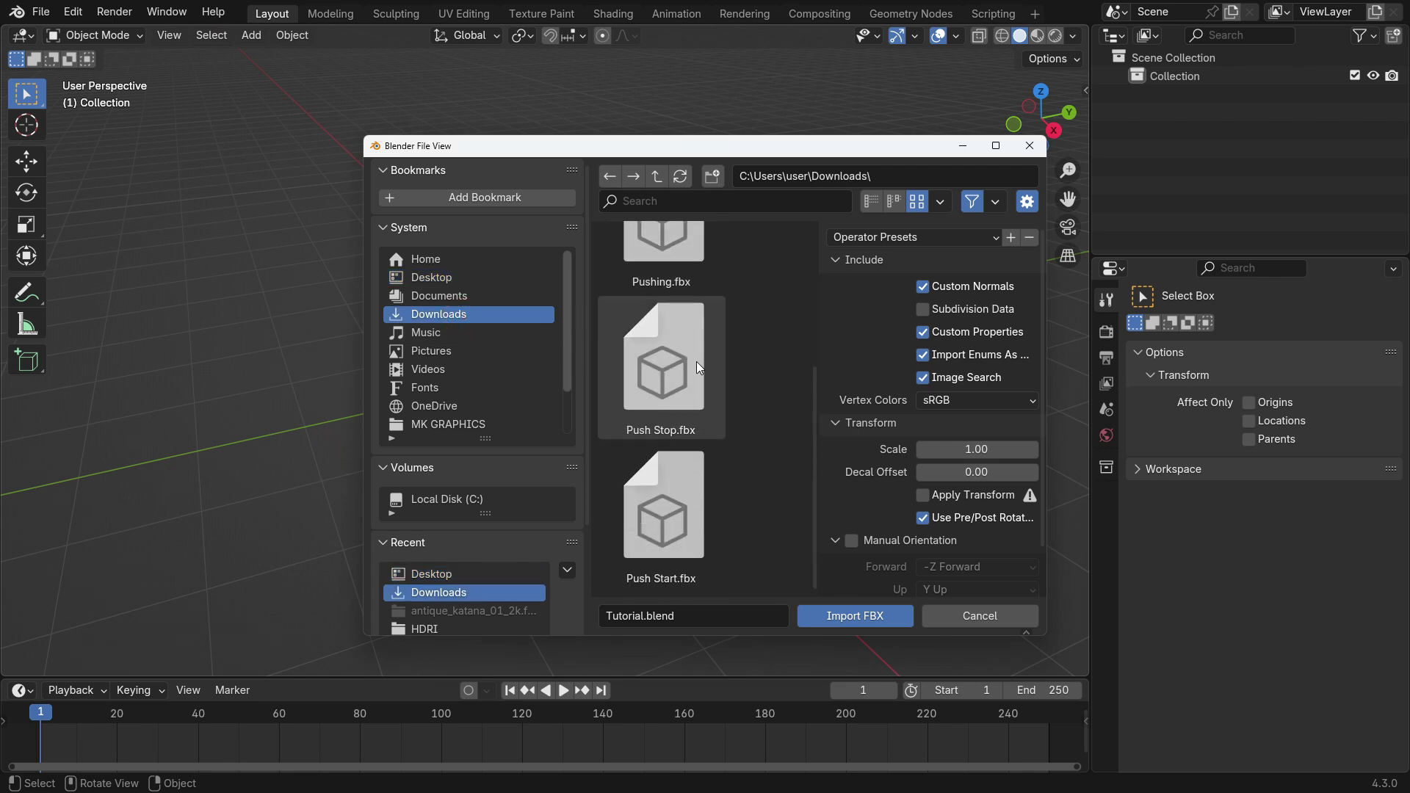
pyautogui.click(671, 485)
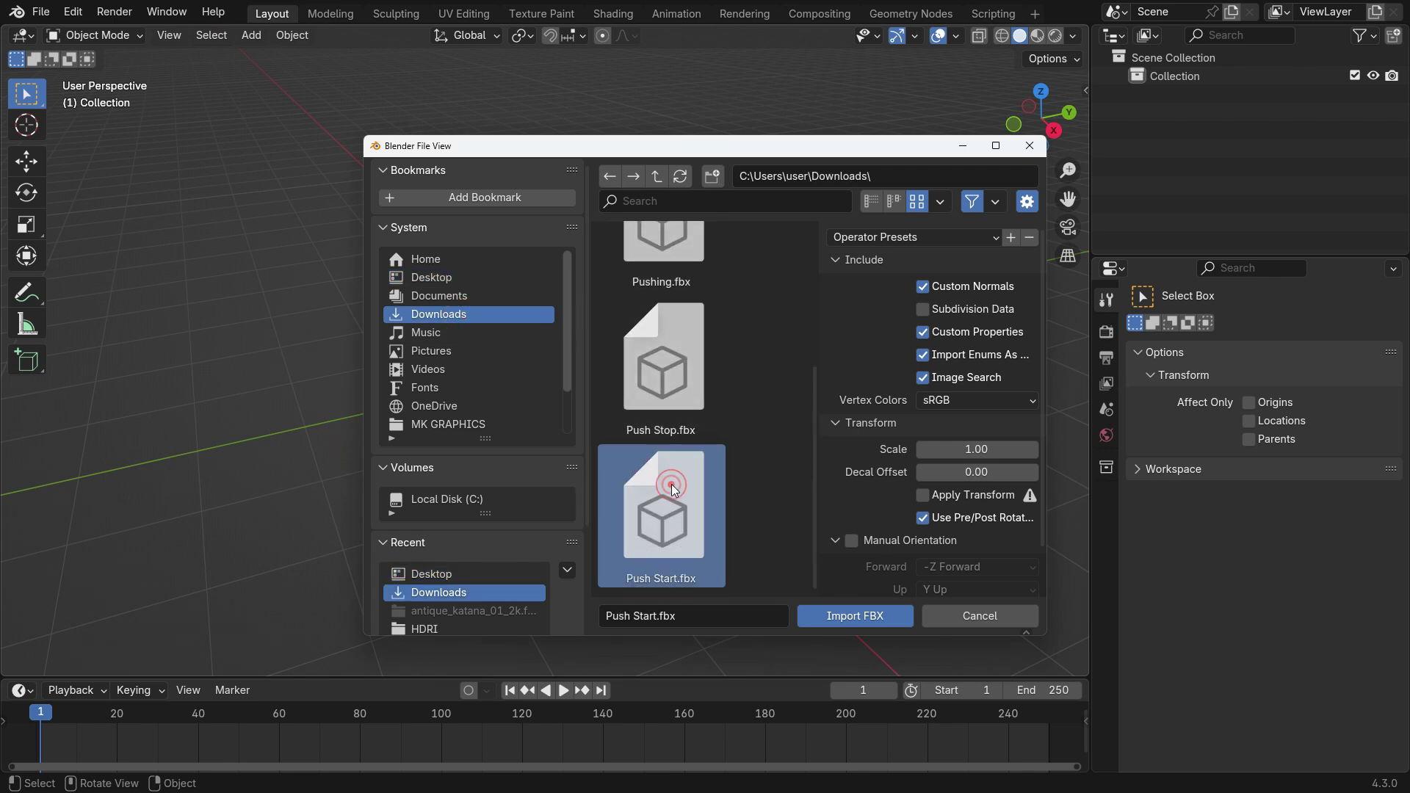
pyautogui.click(849, 617)
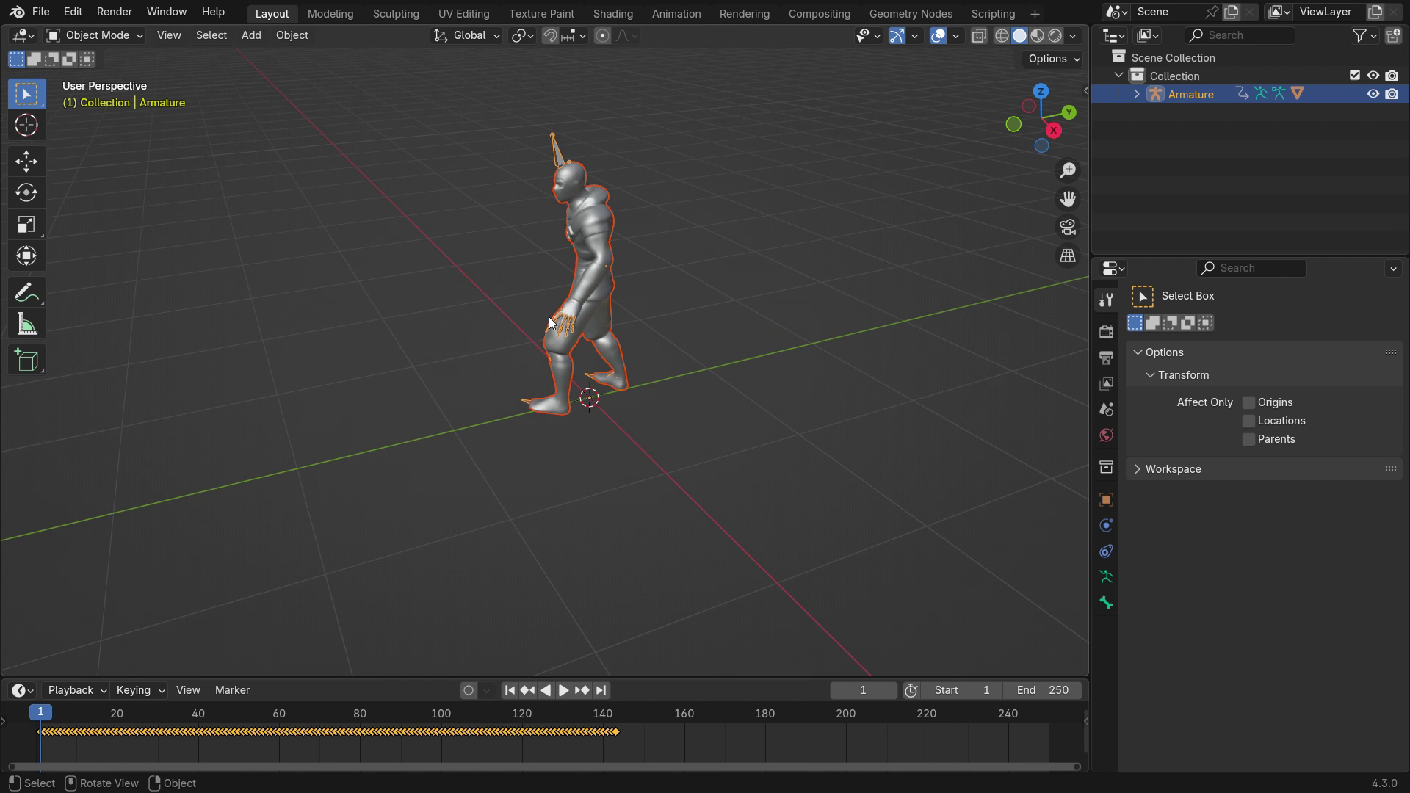
# Play the imported character's animation to preview it, then return to the first frame
pyautogui.press('space')
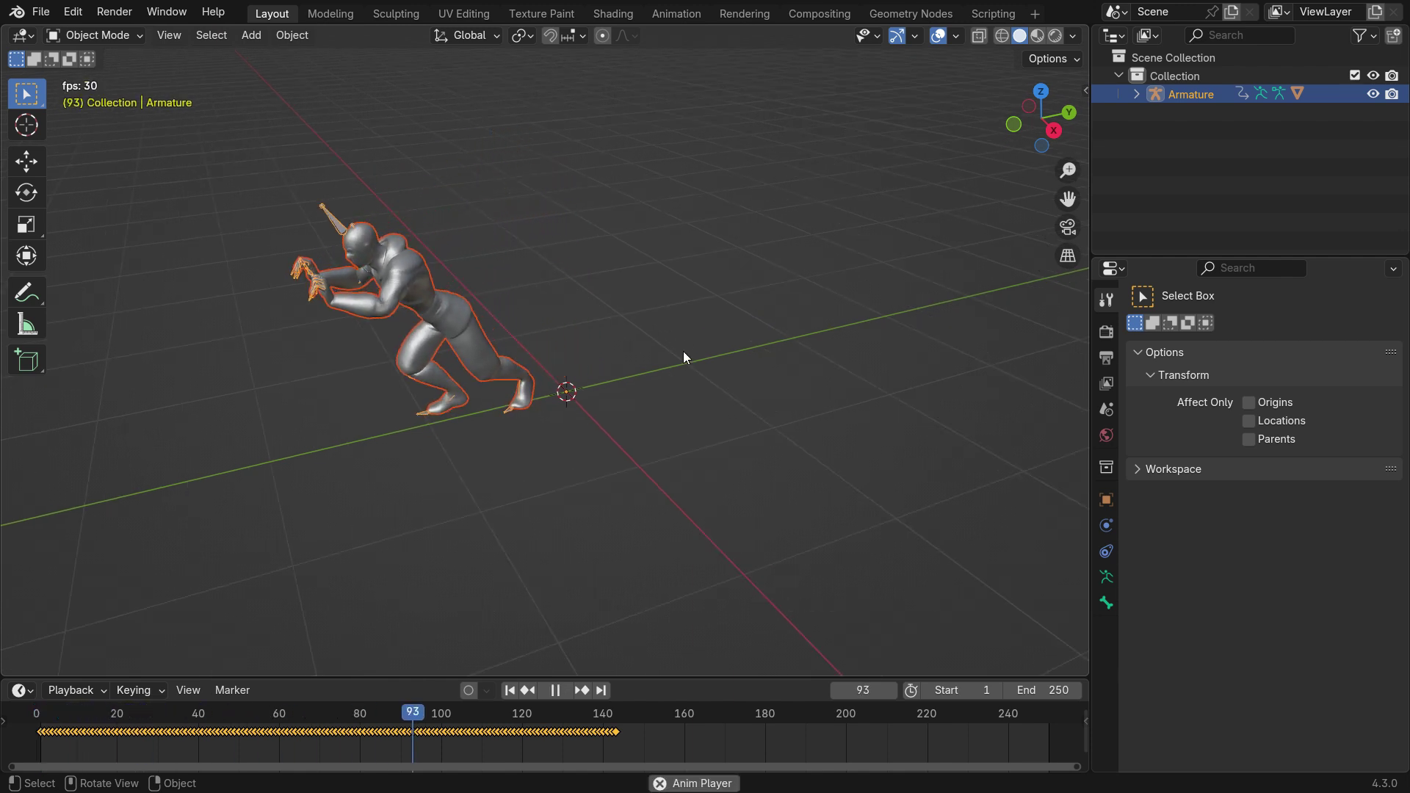
pyautogui.press('space')
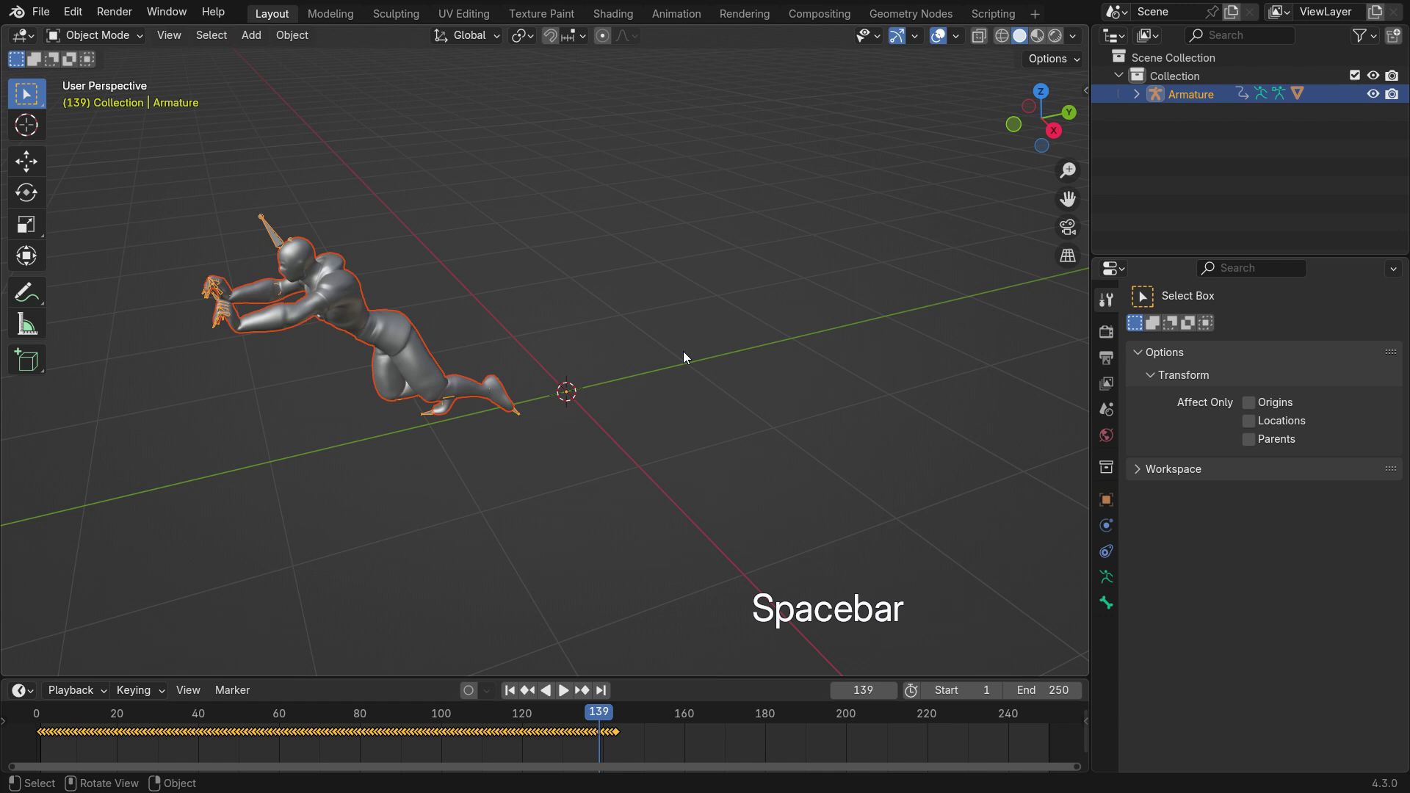
pyautogui.hotkey('shift', 'Left')
# Enlarge the timeline area and change it to a Dope Sheet editor
pyautogui.moveTo(675, 679); pyautogui.dragTo(73, 520)
pyautogui.click(23, 529)
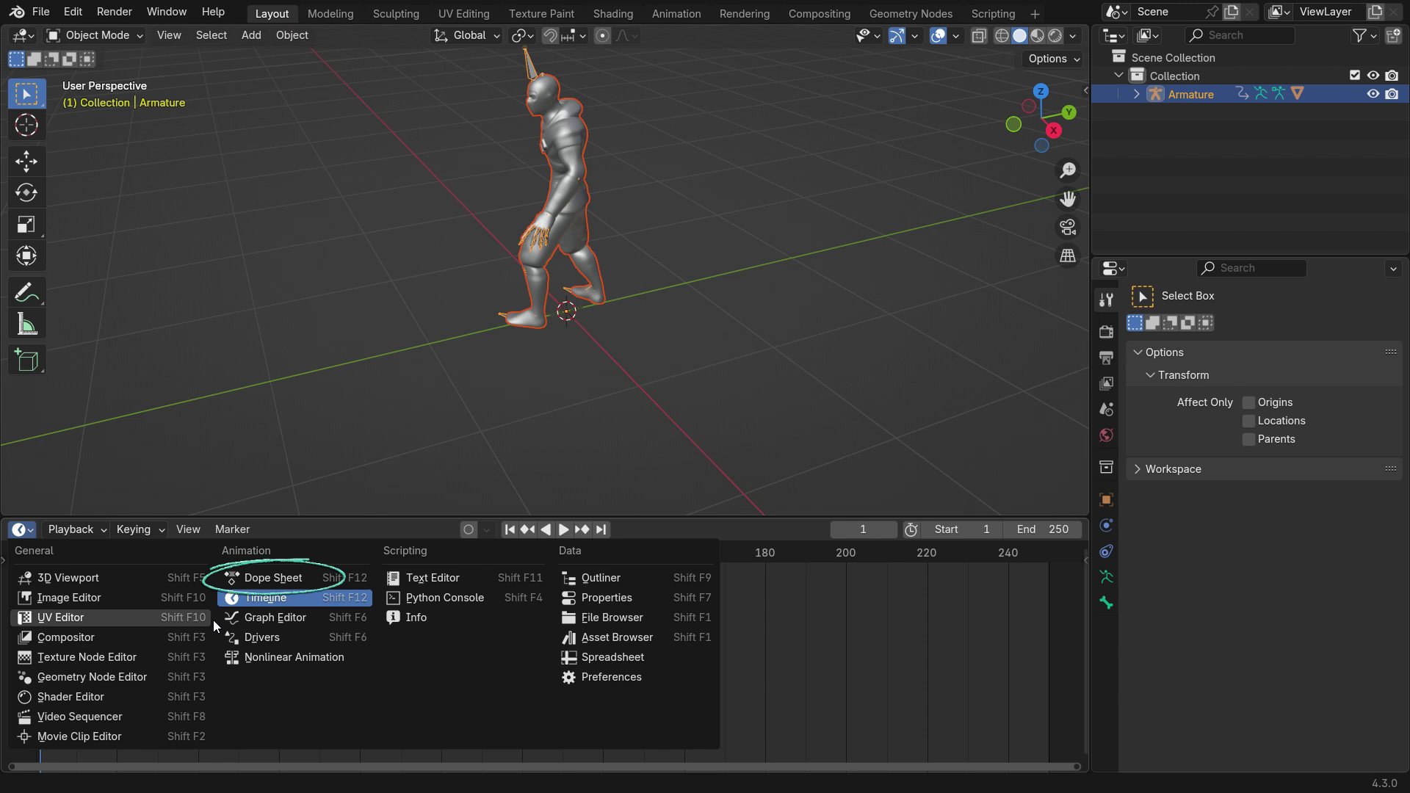
pyautogui.click(328, 577)
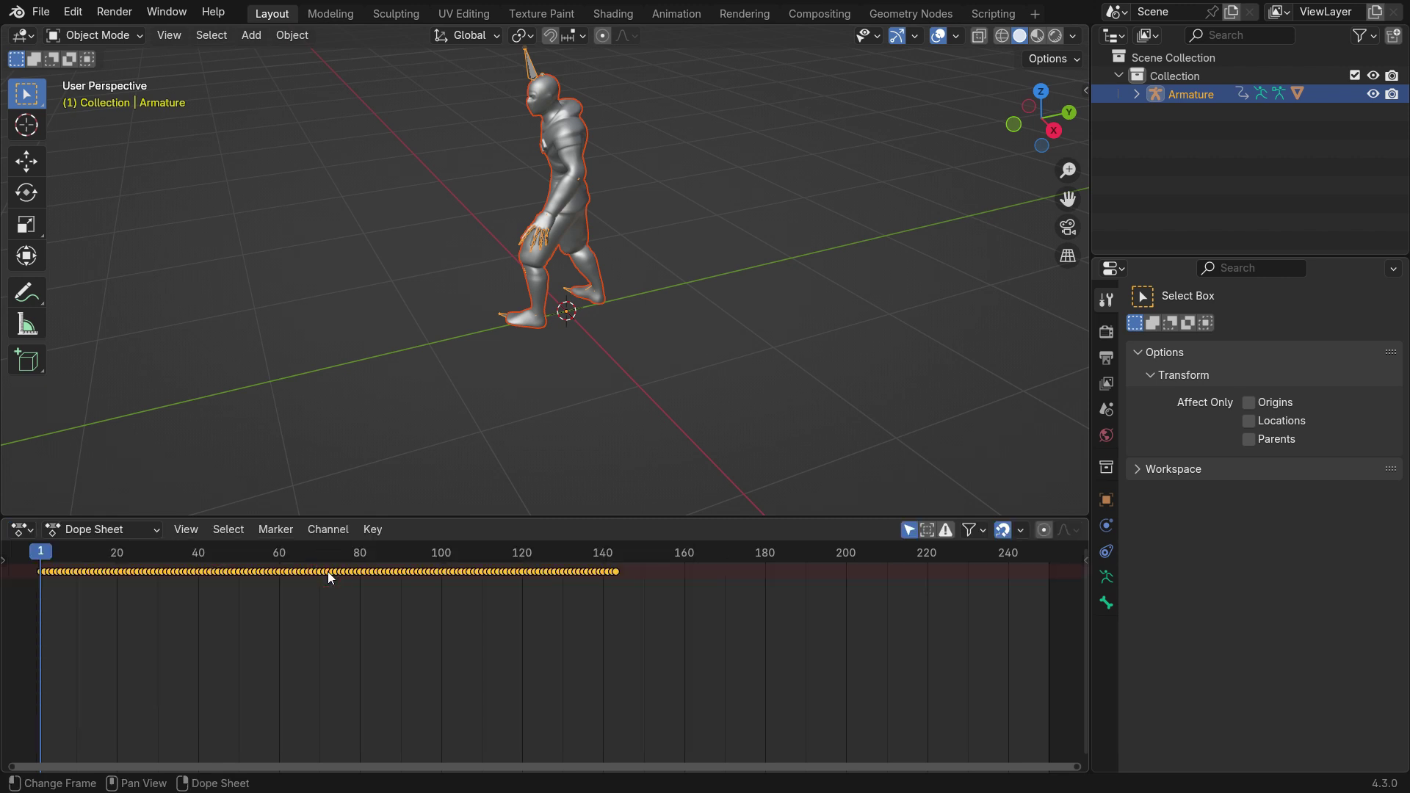
# In the Dope Sheet's Action Editor mode, rename the armature's action to START and push it down as an NLA strip
pyautogui.click(127, 529)
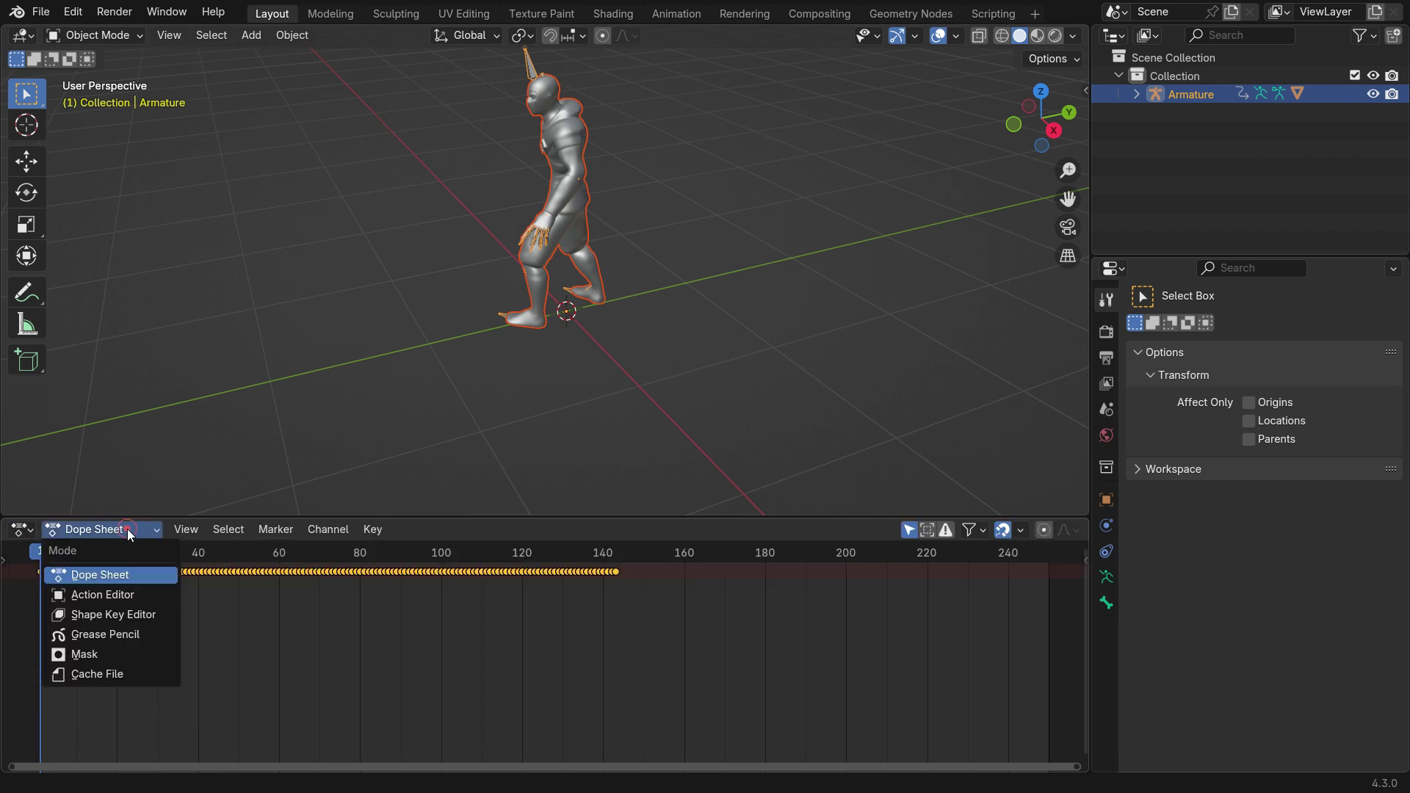
pyautogui.click(138, 594)
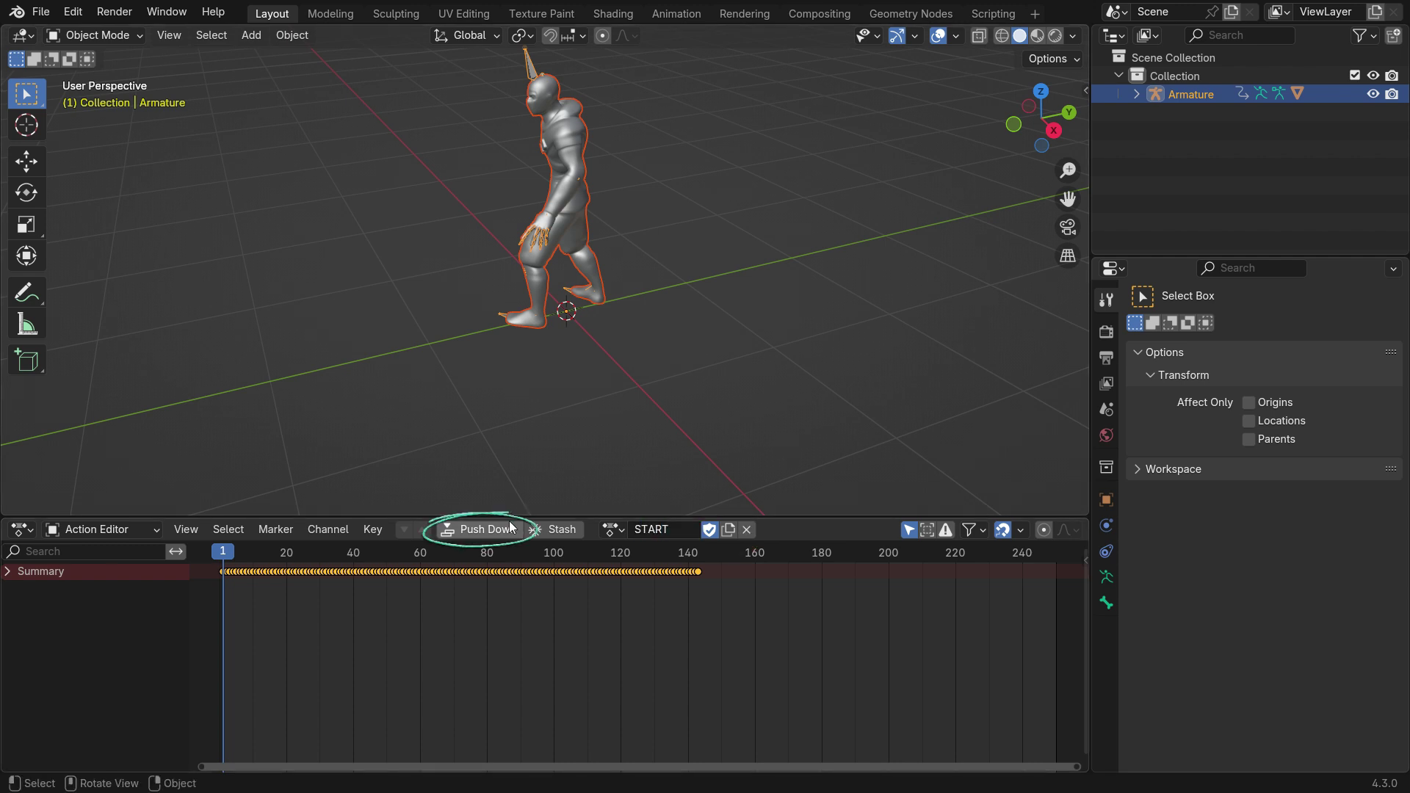
pyautogui.click(487, 530)
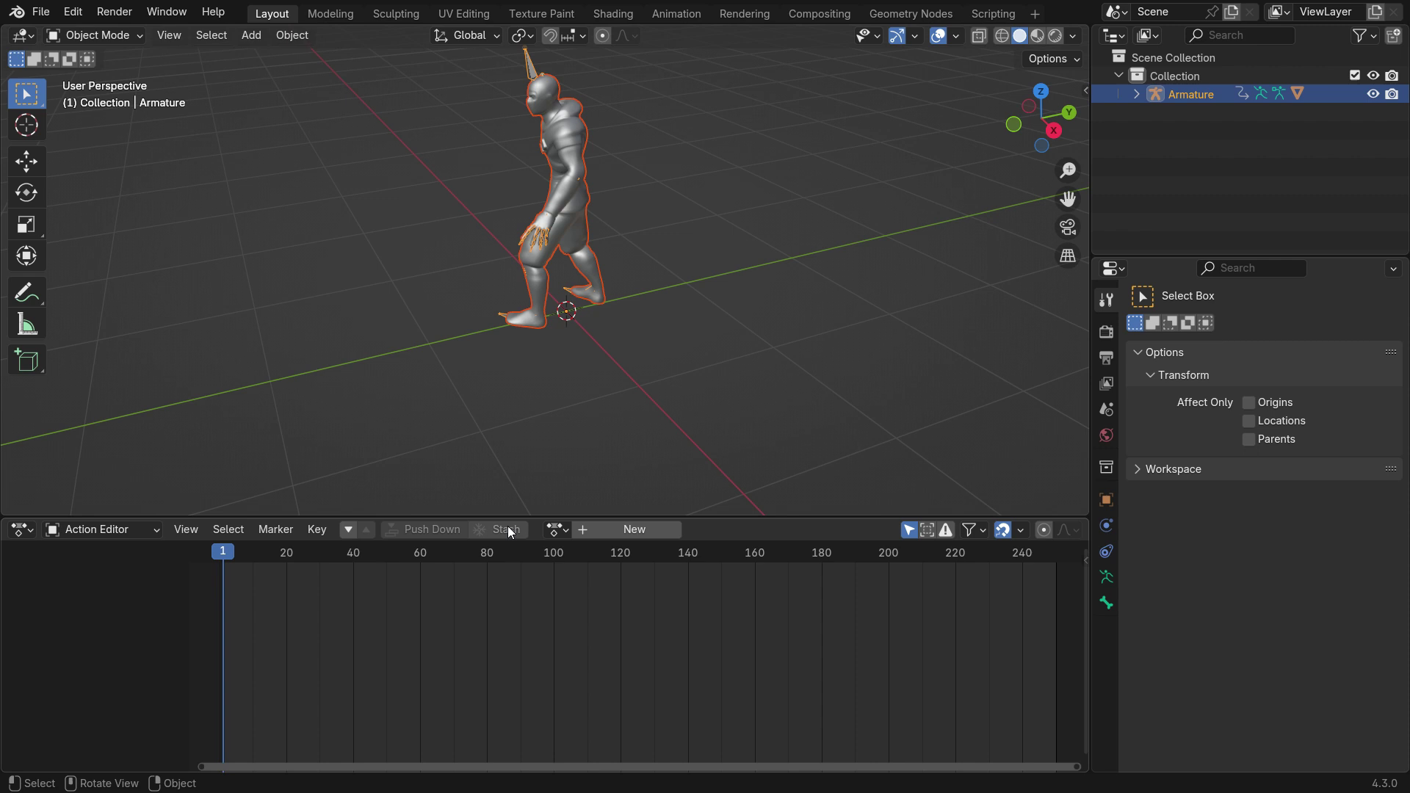
# Import the skinless animation file Pushing.fbx from the Downloads folder
pyautogui.click(33, 16)
pyautogui.moveTo(107, 275)
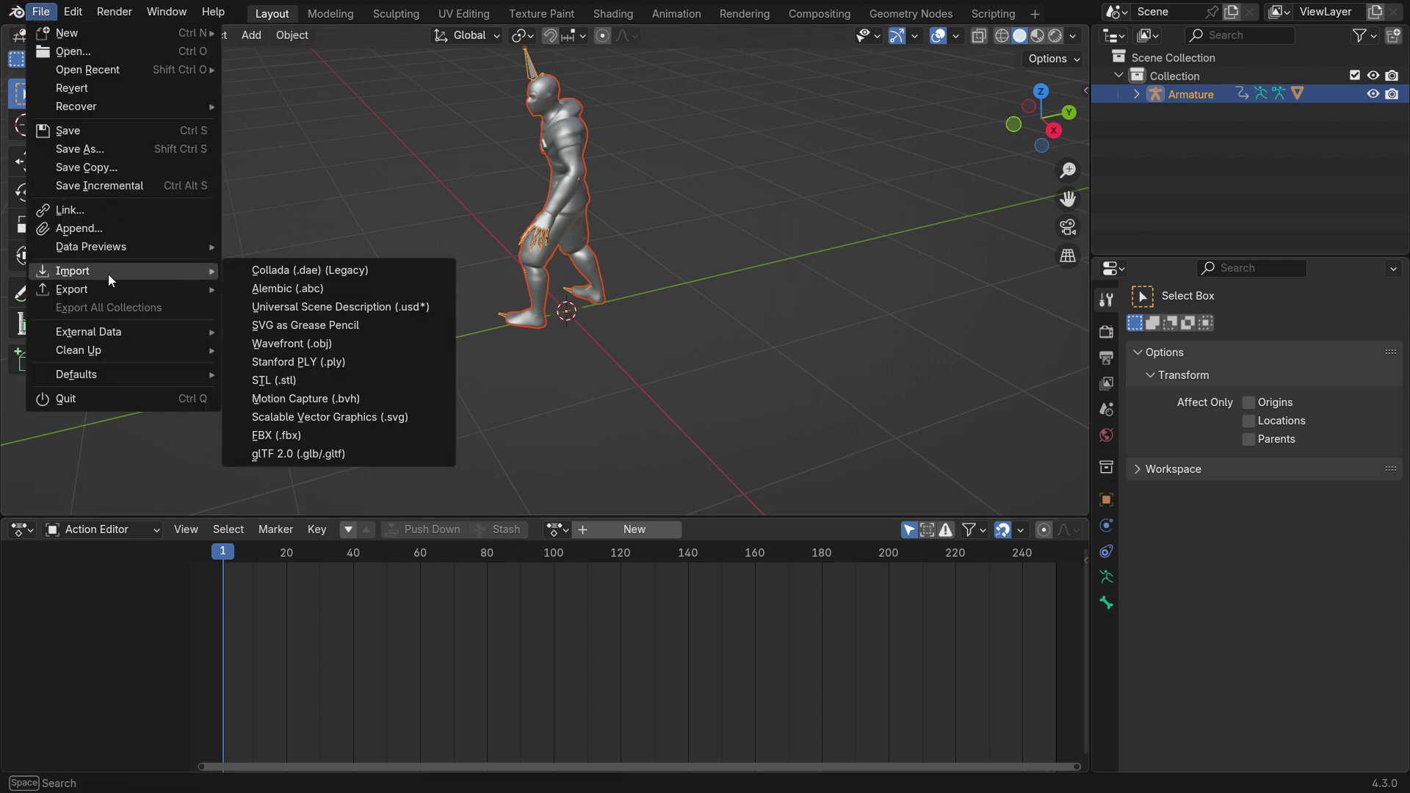
pyautogui.click(374, 436)
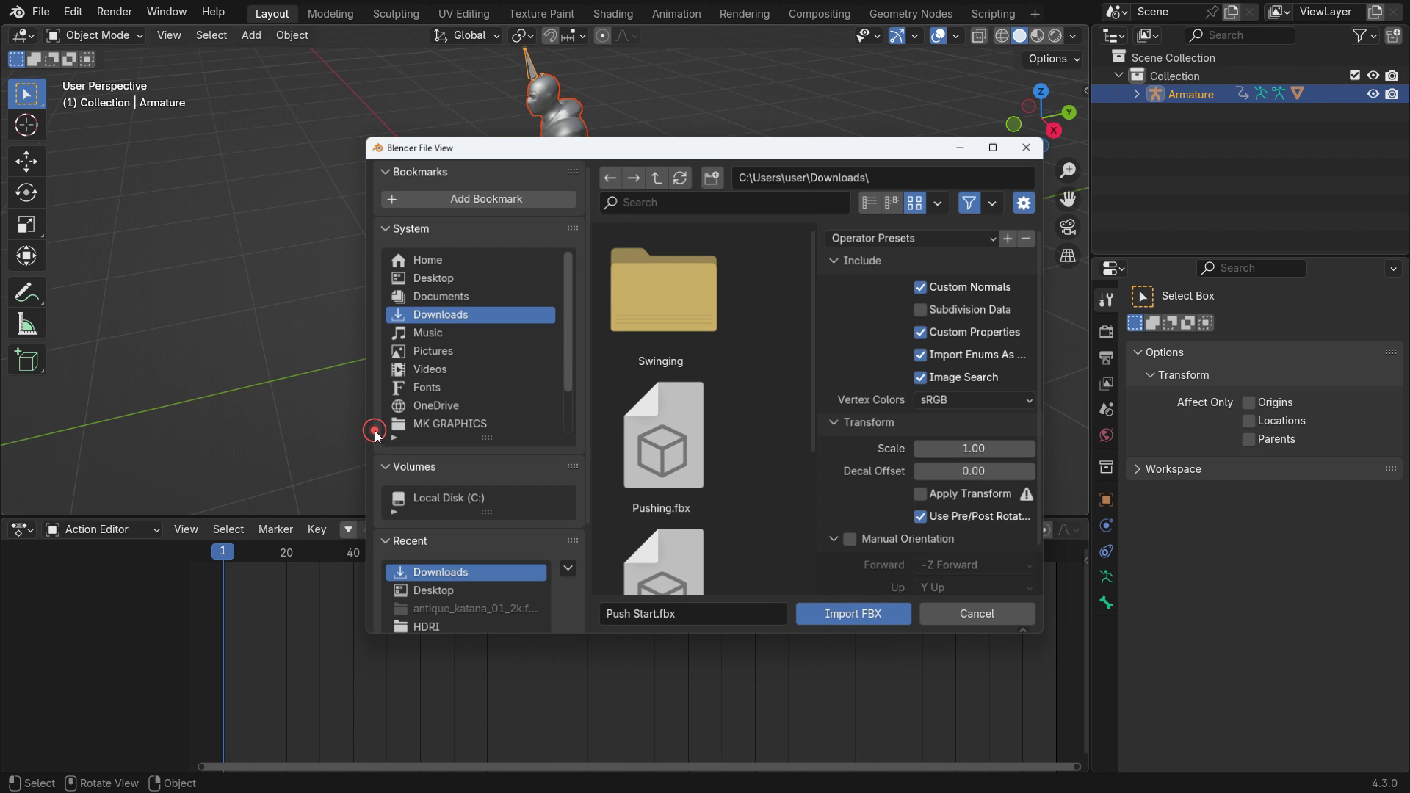
pyautogui.scroll(-3, 635, 381)
pyautogui.click(636, 382)
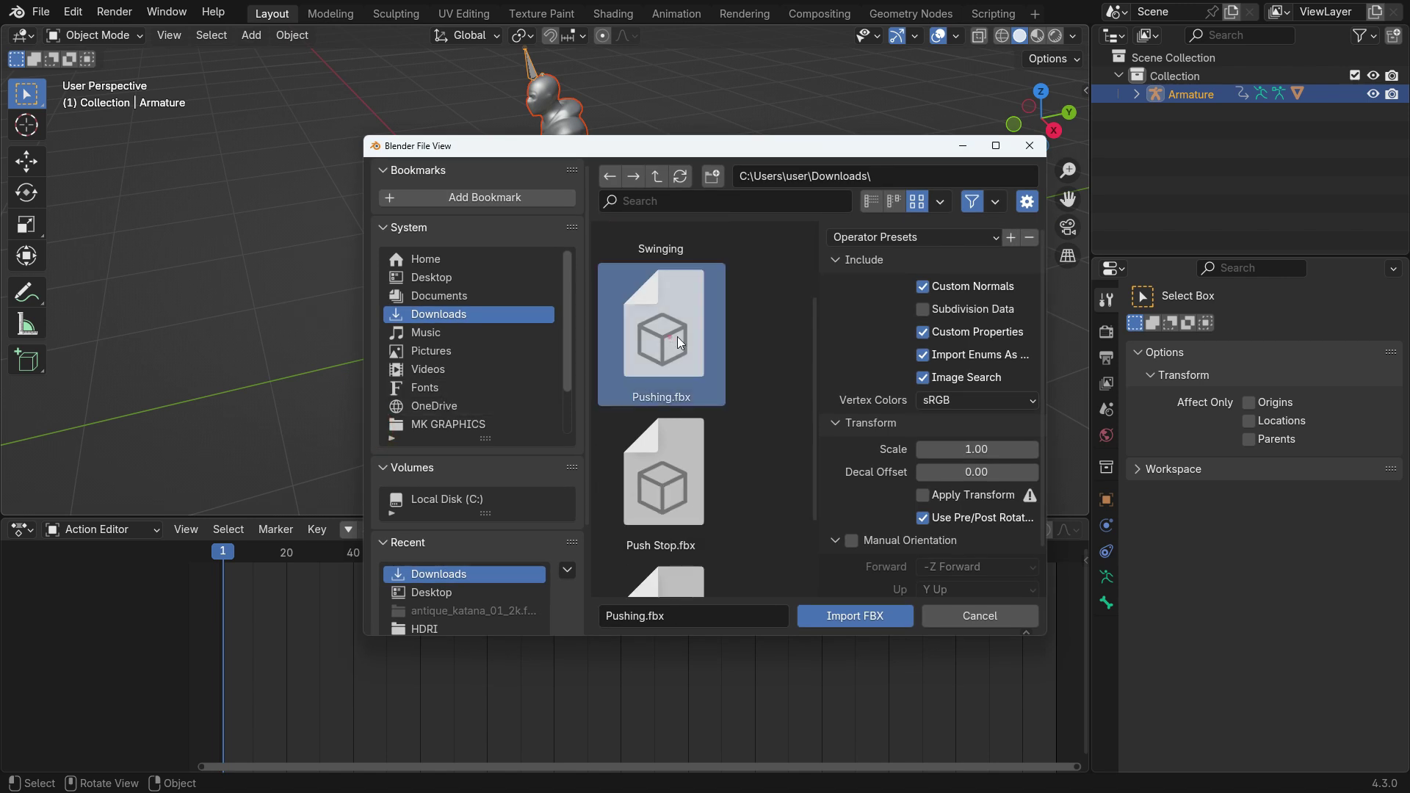
pyautogui.click(838, 617)
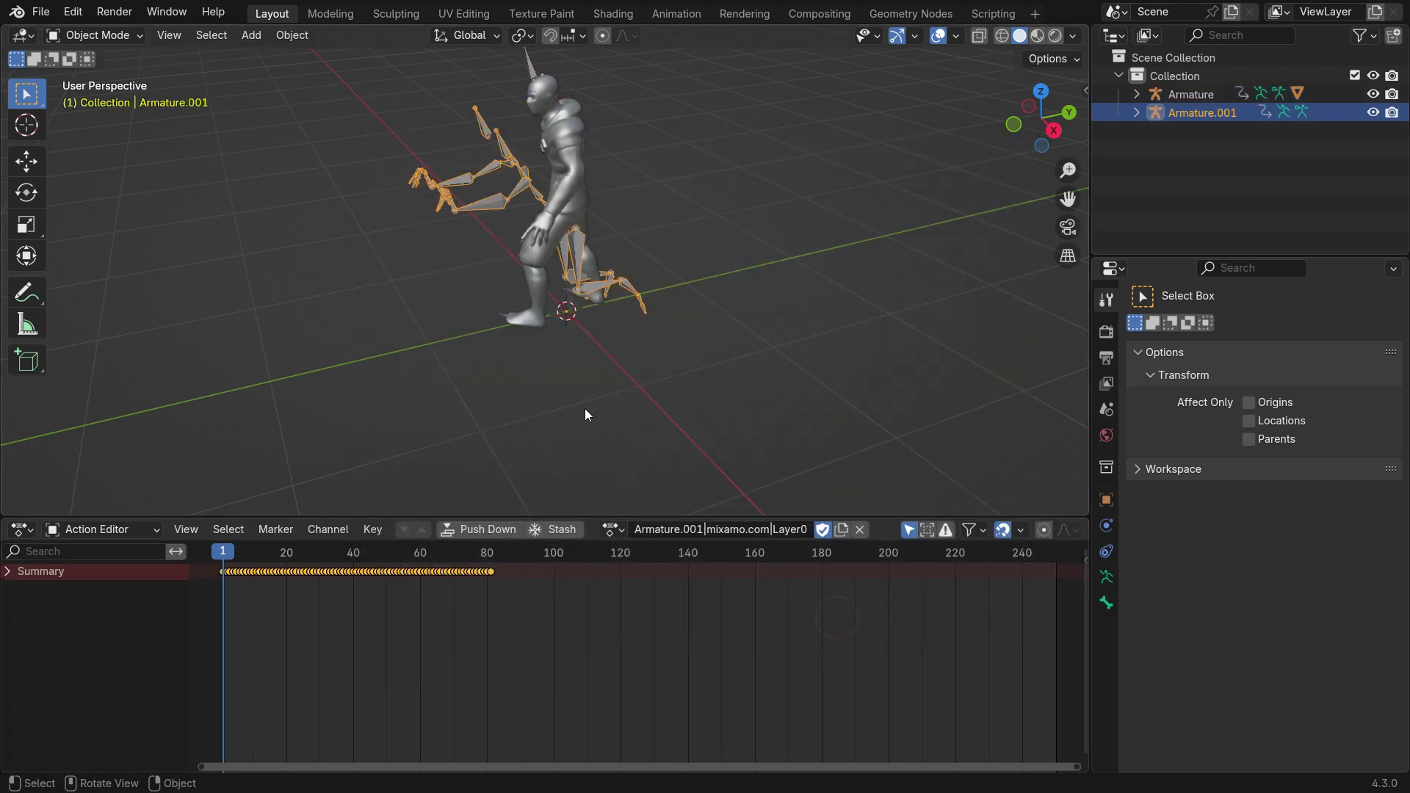
# Move the imported Pushing armature along the X axis away from the character and play its animation to preview it
pyautogui.press('g')
pyautogui.press('x')
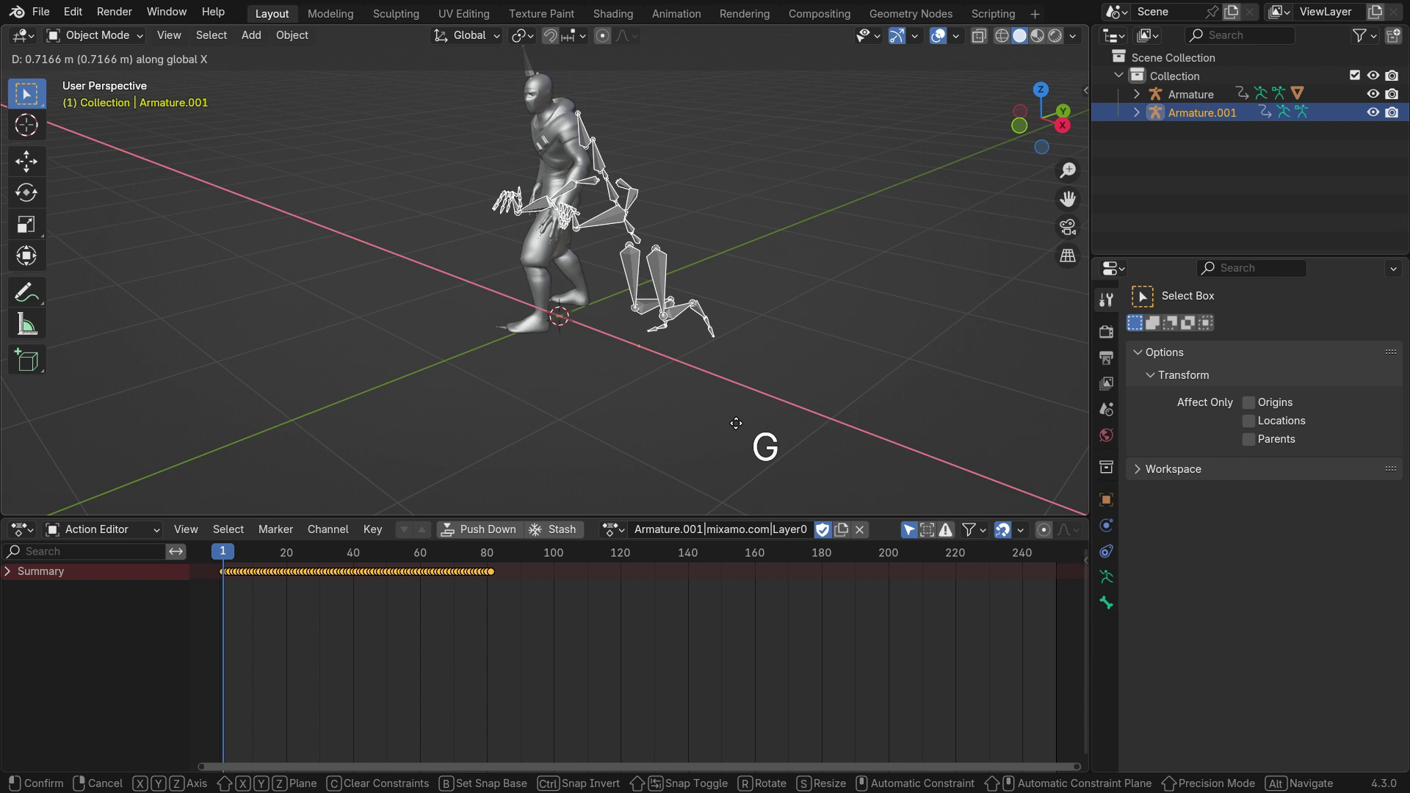
pyautogui.click(823, 446)
pyautogui.press('space')
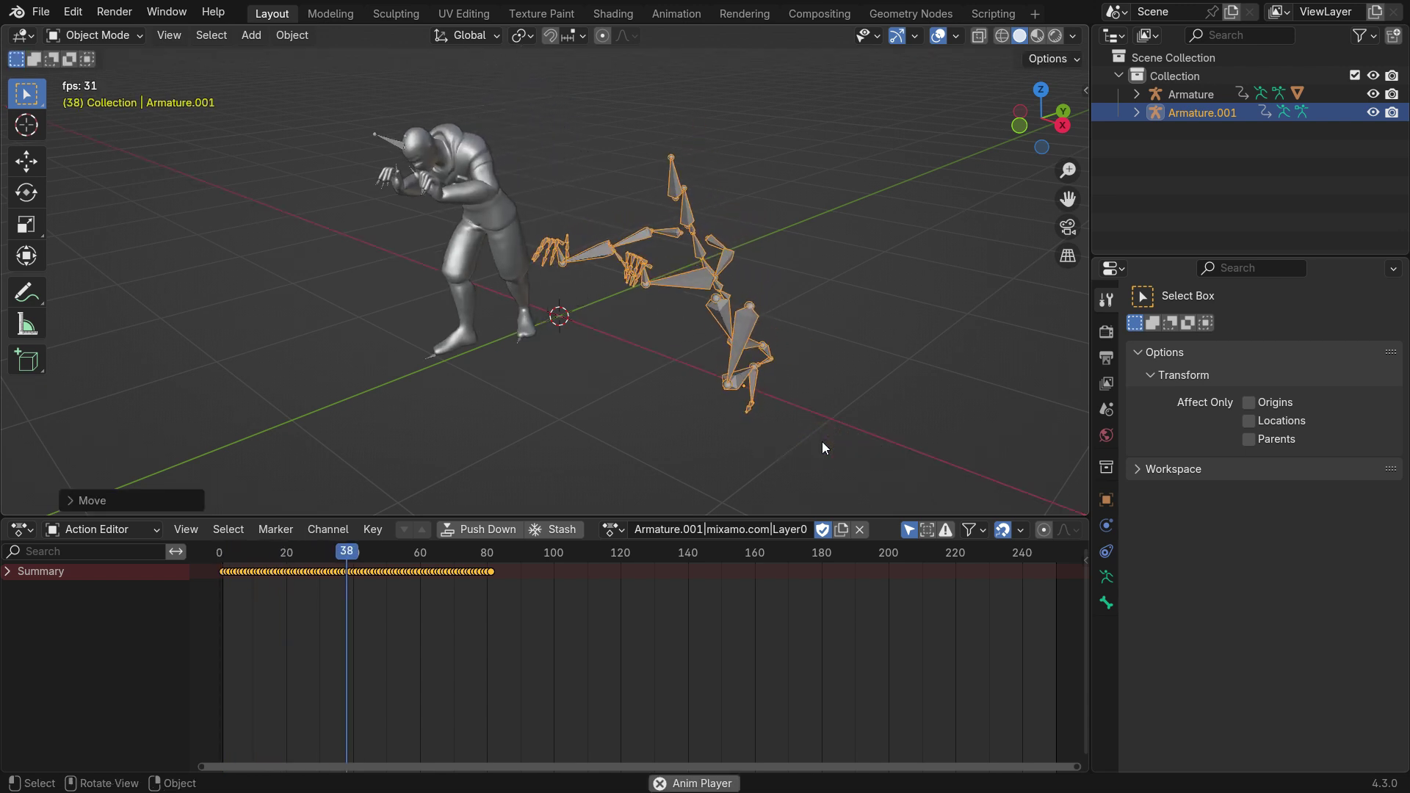
pyautogui.press('space')
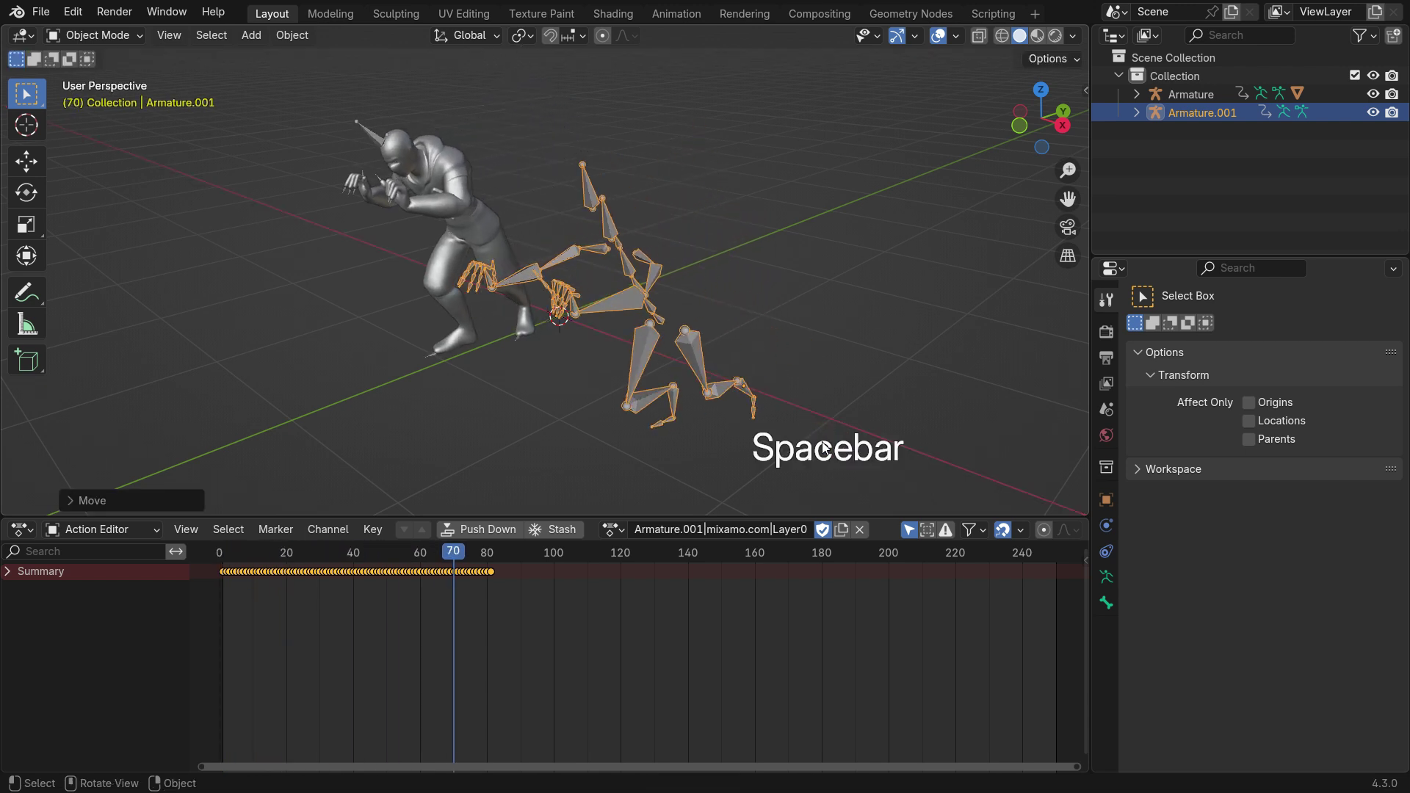
# Rename the imported armature's action to PUSHING, push it down as an NLA strip, and delete that armature
pyautogui.doubleClick(790, 532)
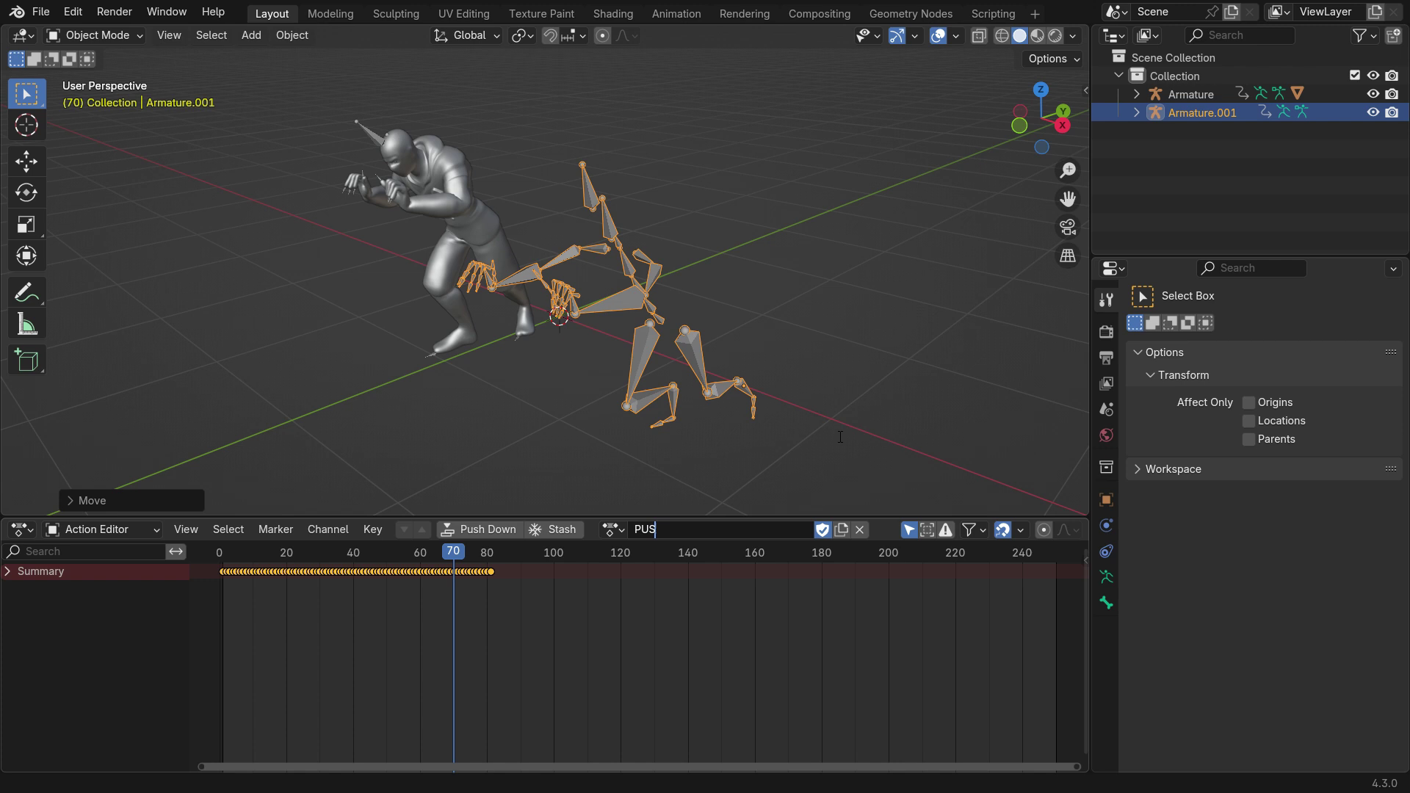
pyautogui.write('PUSHING')
pyautogui.press('Return')
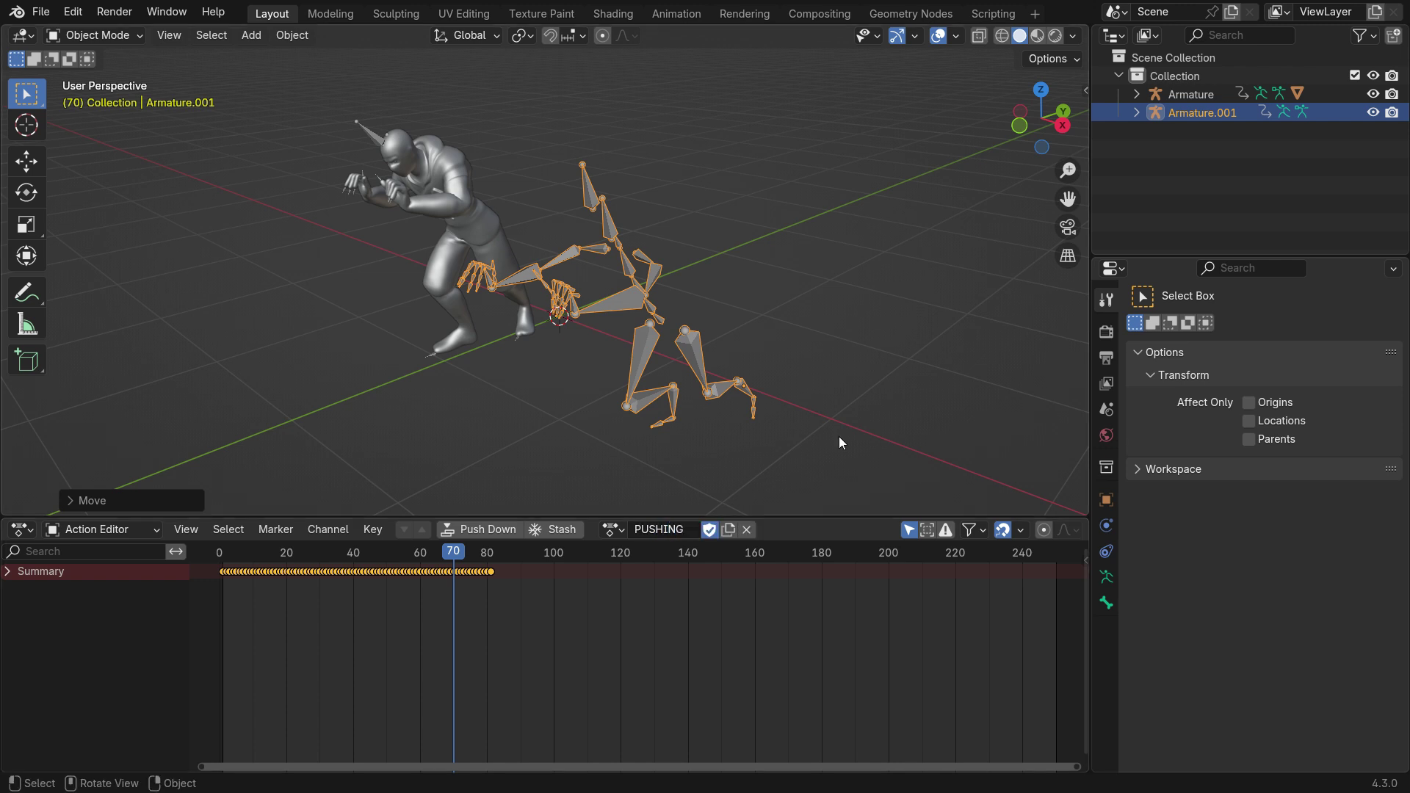
pyautogui.click(501, 531)
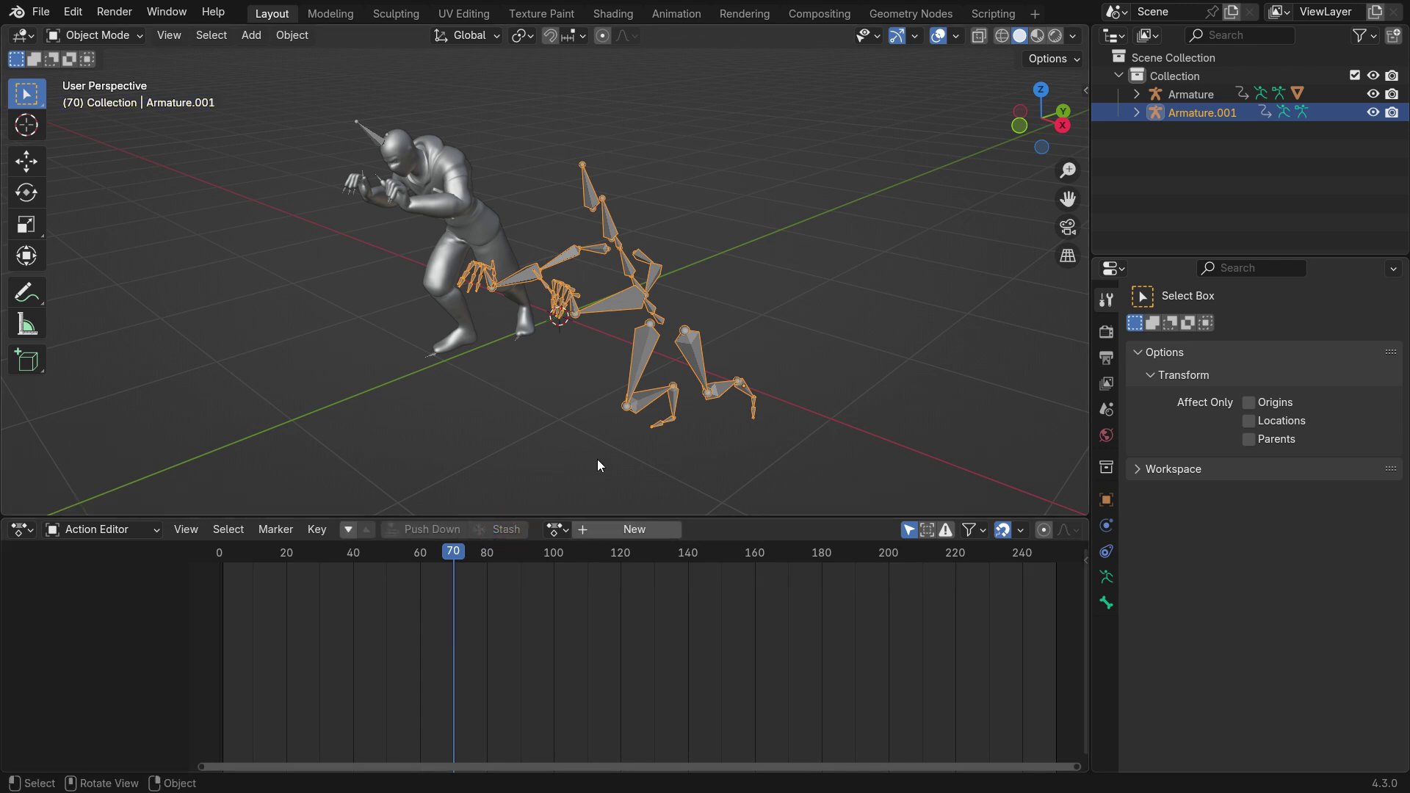
pyautogui.press('Delete')
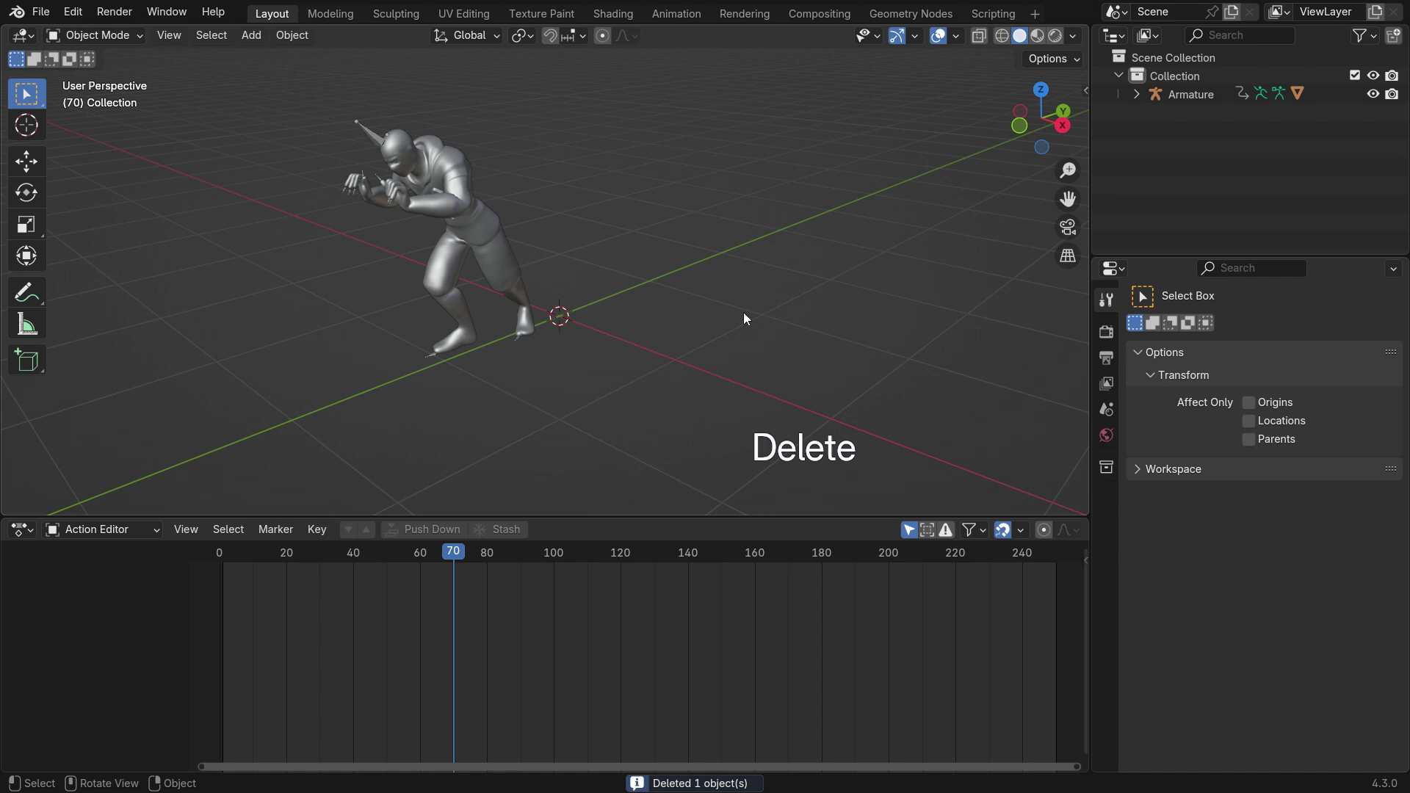
# Return to the first frame and import the push stop FBX animation from the Downloads folder
pyautogui.hotkey('shift', 'Left')
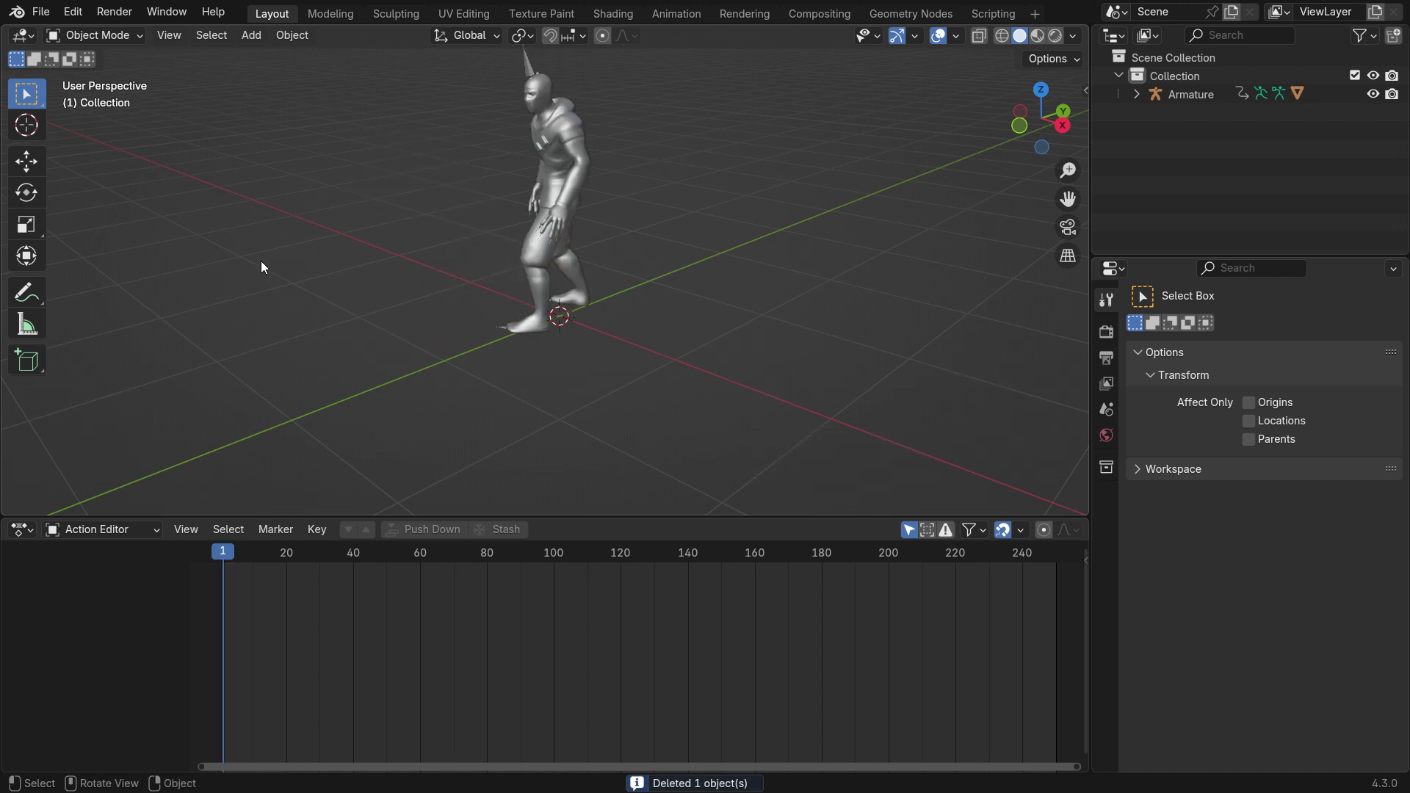
pyautogui.click(41, 13)
pyautogui.moveTo(113, 269)
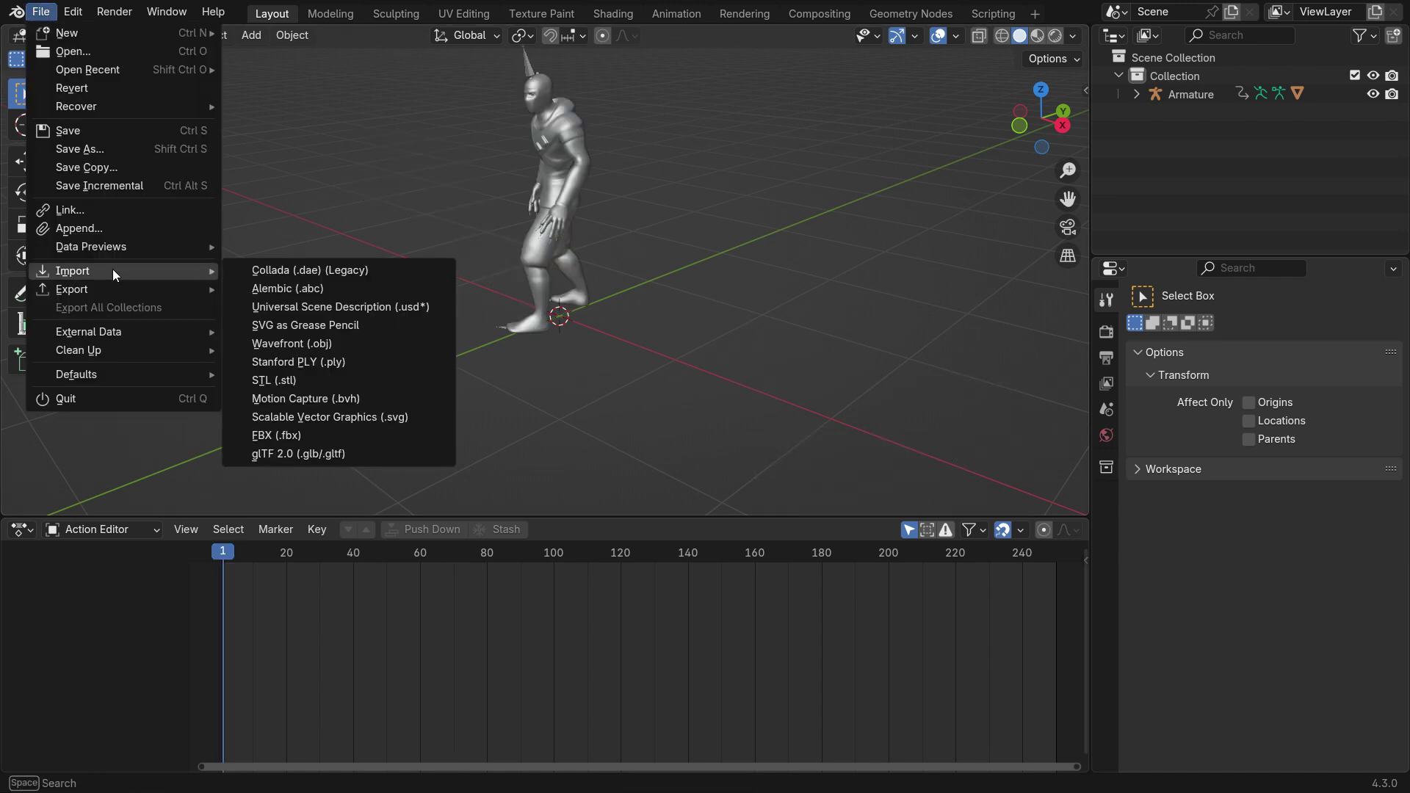
pyautogui.click(391, 433)
pyautogui.scroll(-5, 714, 404)
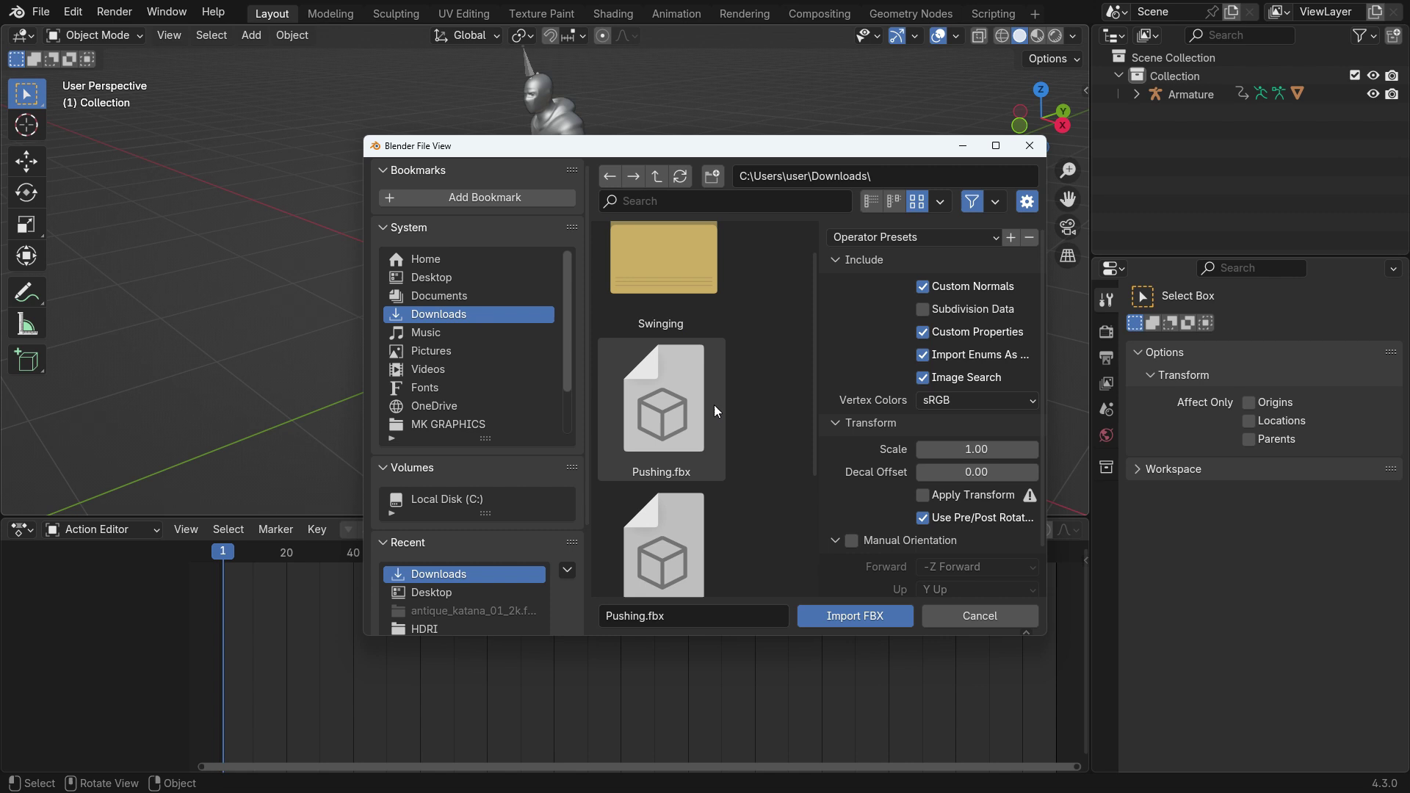
pyautogui.click(683, 373)
pyautogui.click(851, 619)
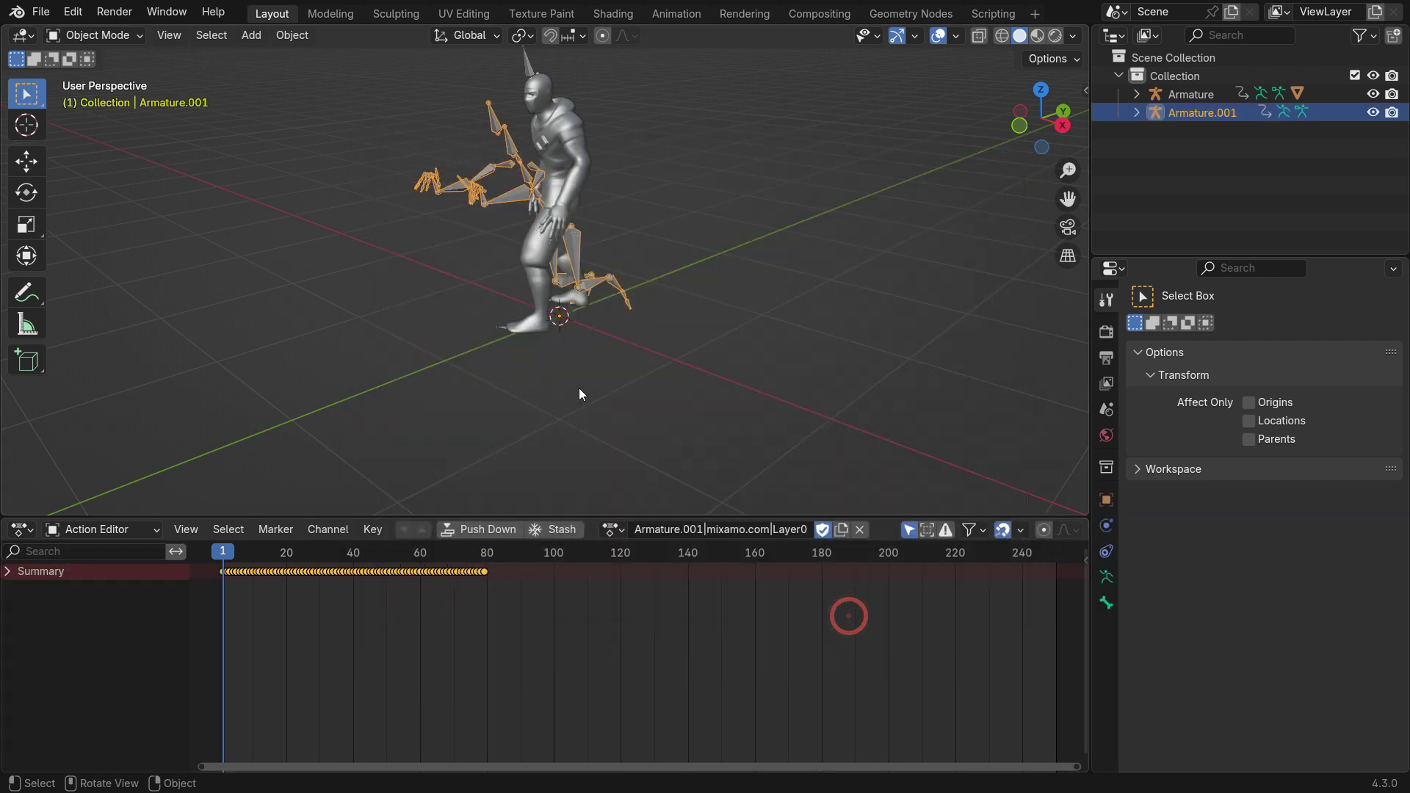
# Move the imported push stop armature aside from the character and play its animation to preview it
pyautogui.press('g')
pyautogui.click(803, 442)
pyautogui.press('space')
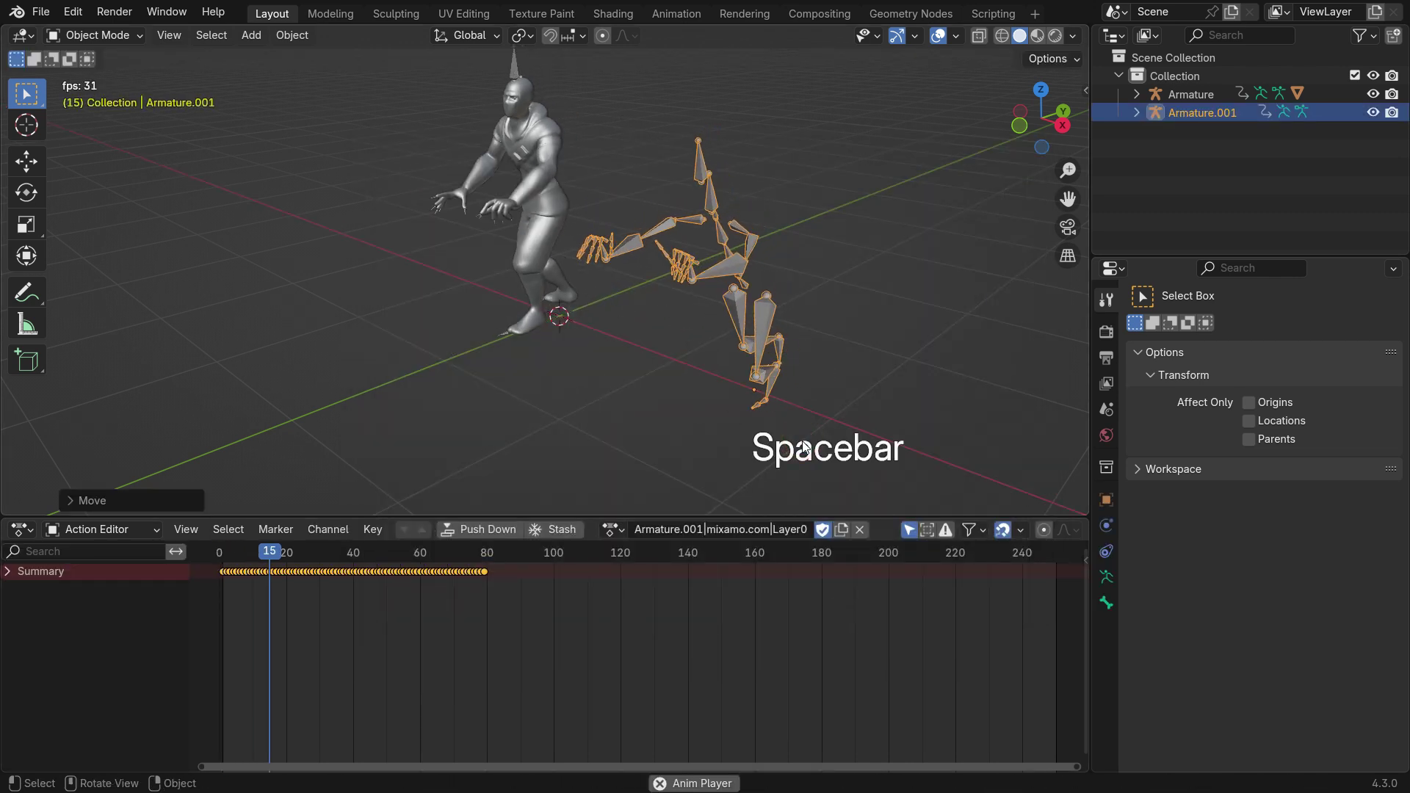
pyautogui.press('space')
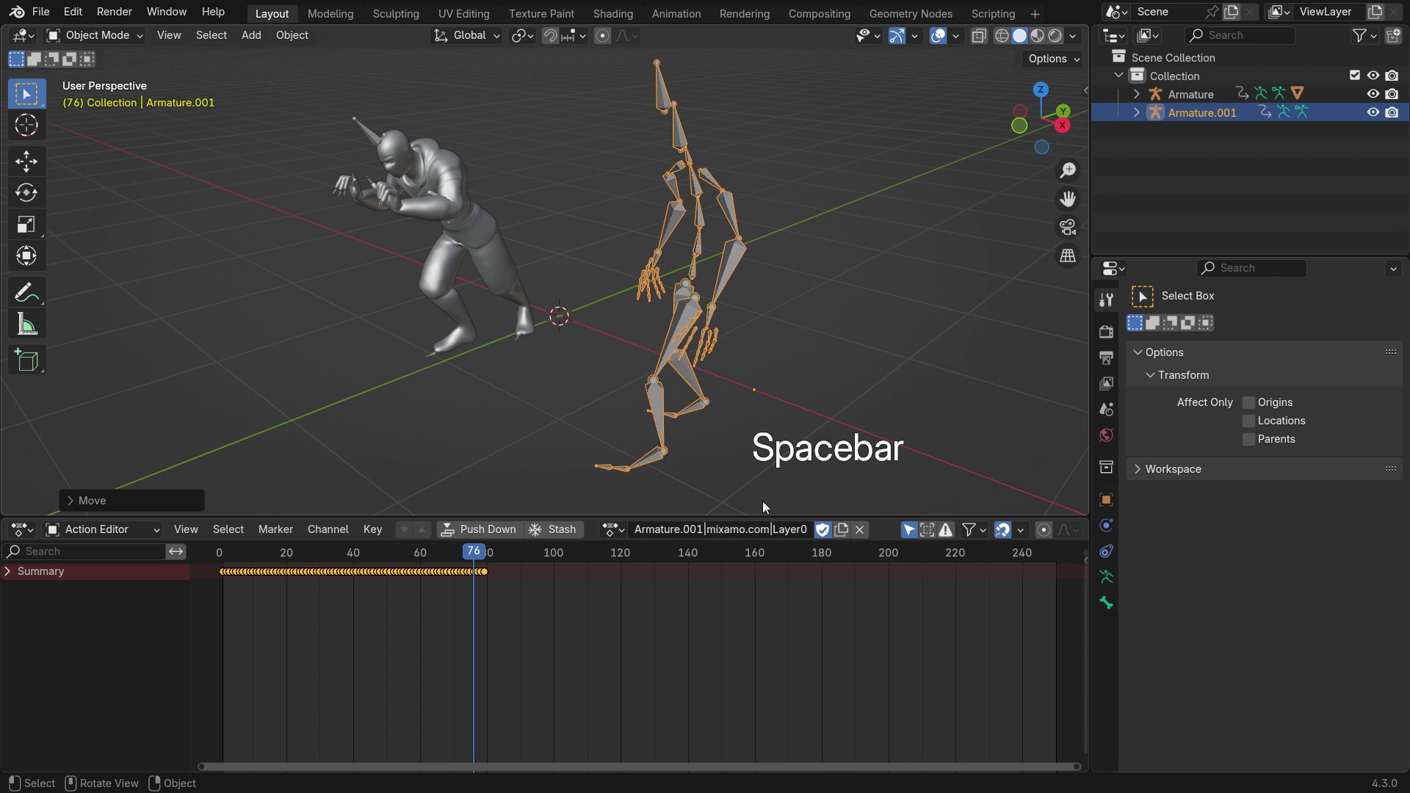
# Rename the push stop armature's action to STOP, push it down as an NLA strip, and delete that armature
pyautogui.click(756, 529)
pyautogui.press('Return')
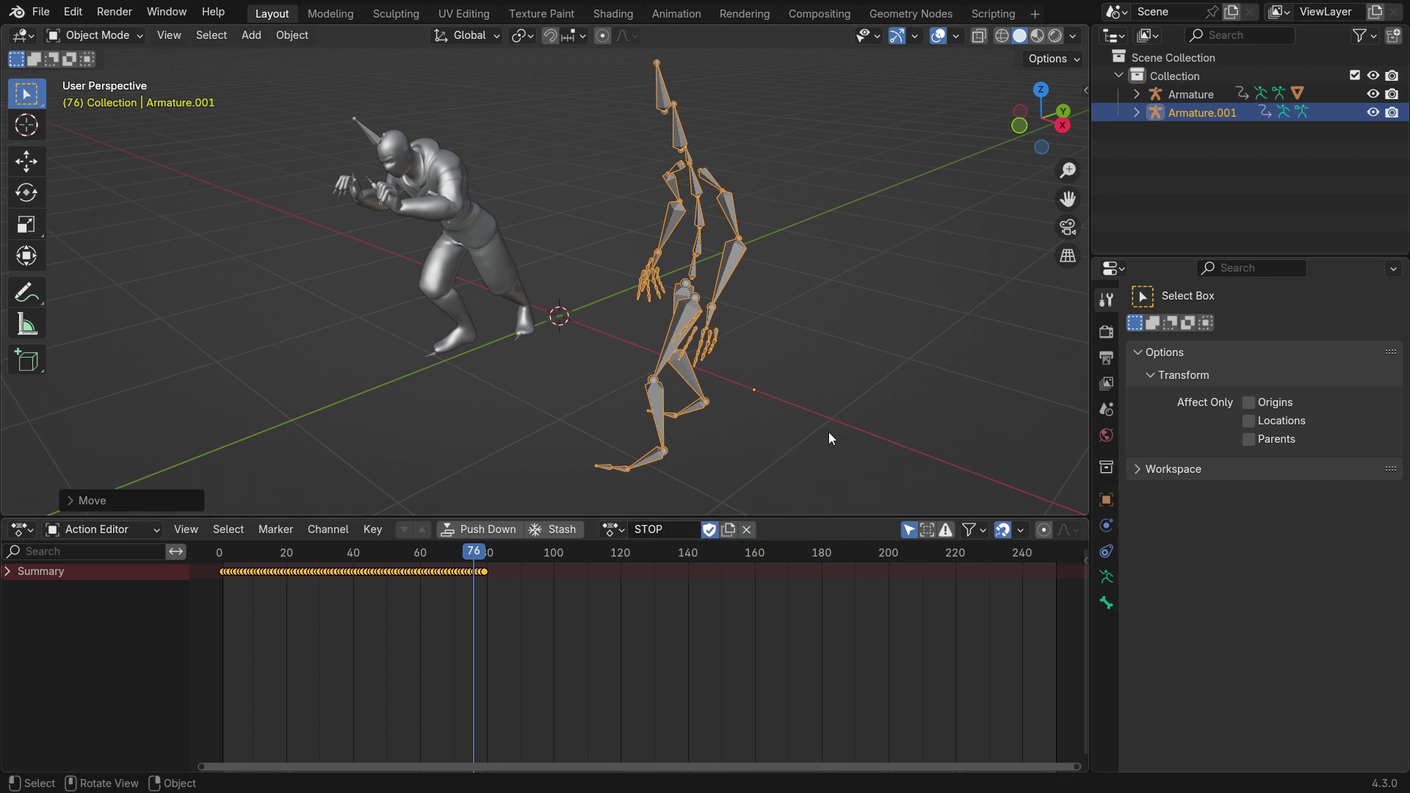
pyautogui.click(504, 529)
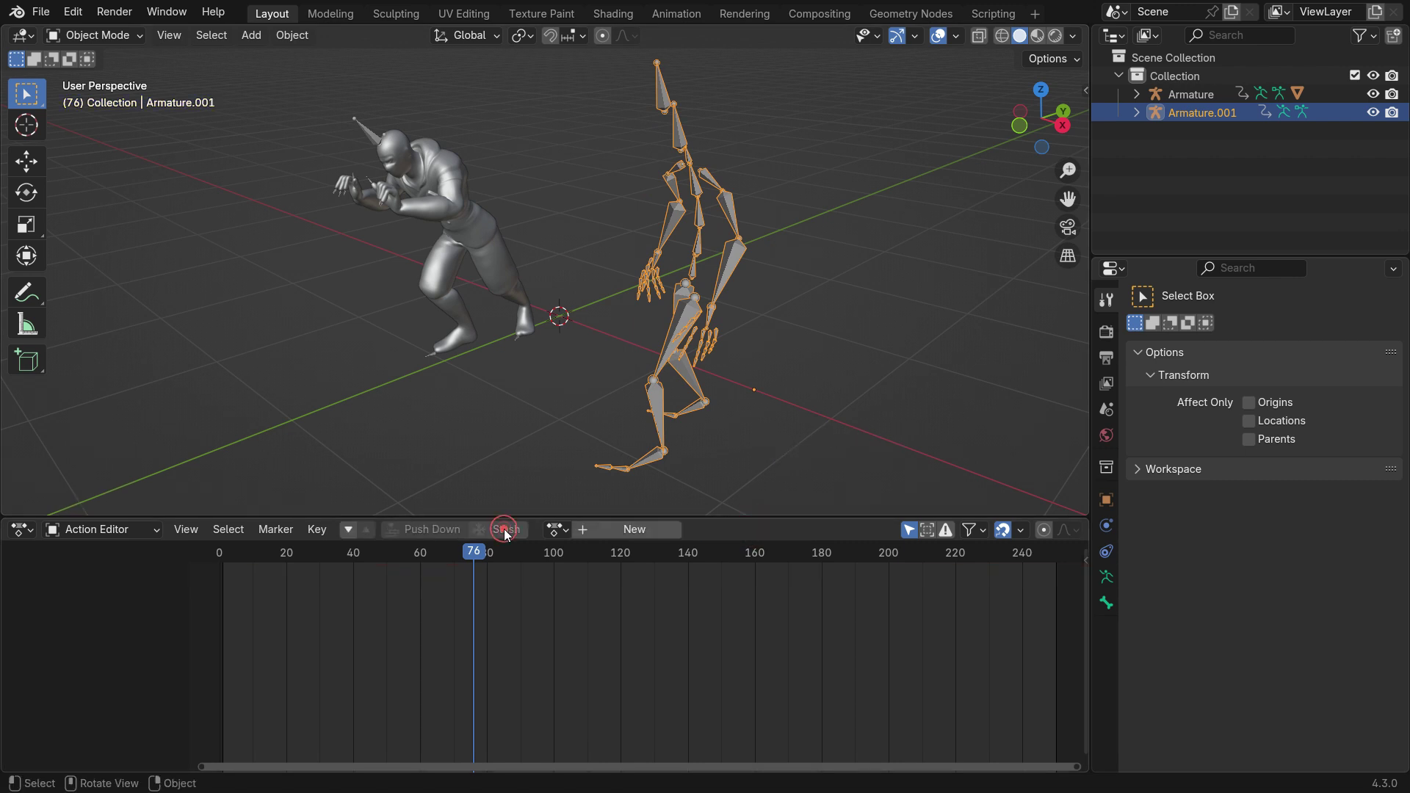
pyautogui.press('Delete')
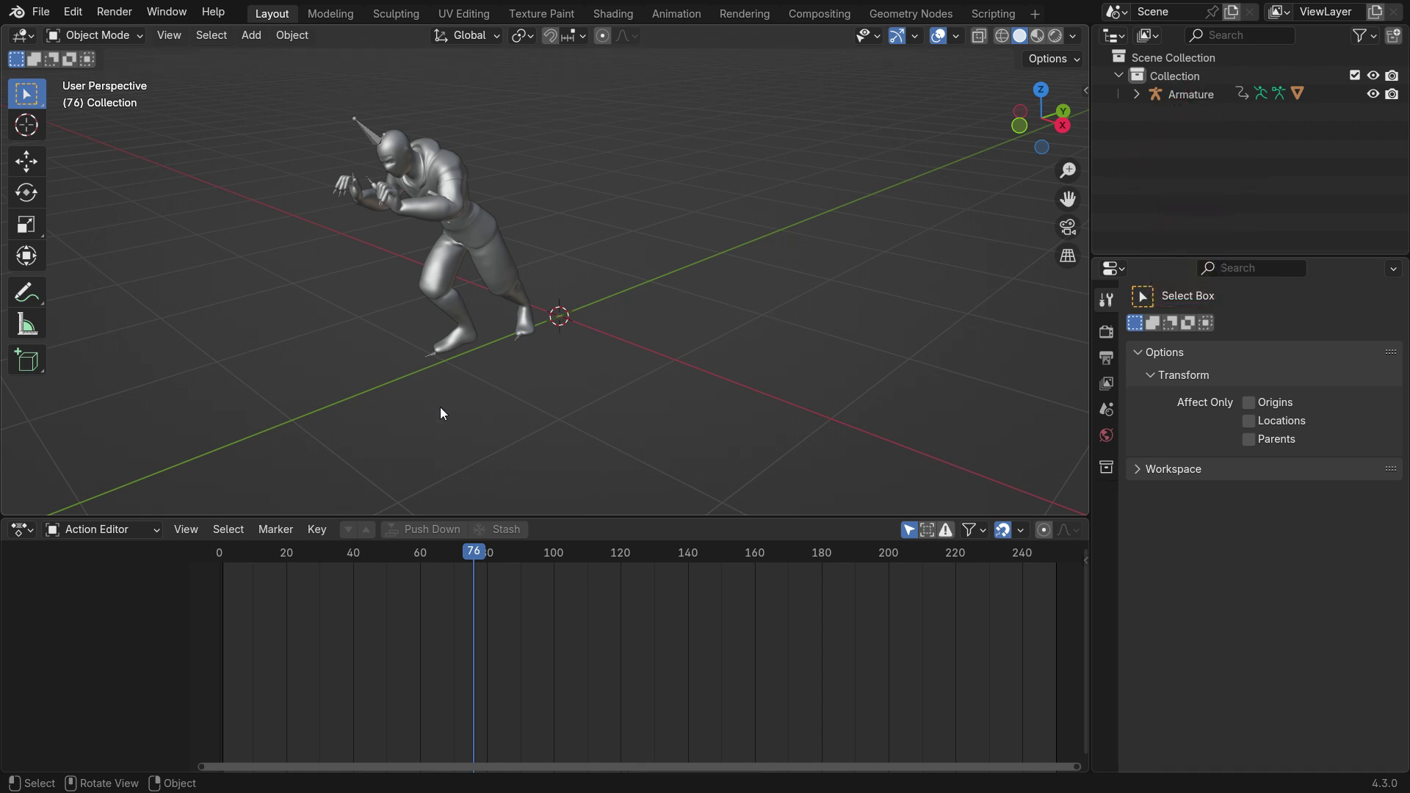
# In the Nonlinear Animation editor, add the PUSHING action and place its strip behind START on the same track, starting at frame 151
pyautogui.click(36, 529)
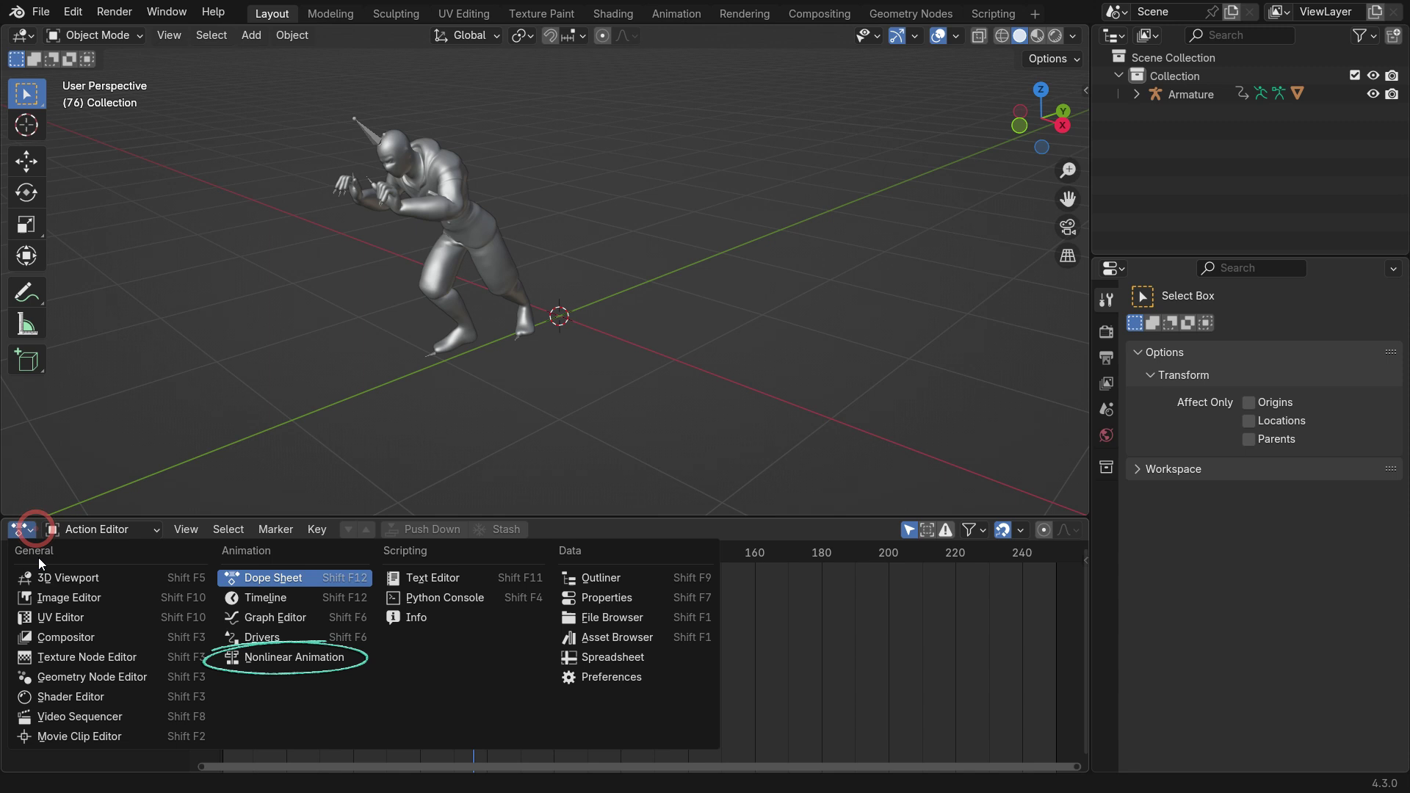
pyautogui.click(327, 655)
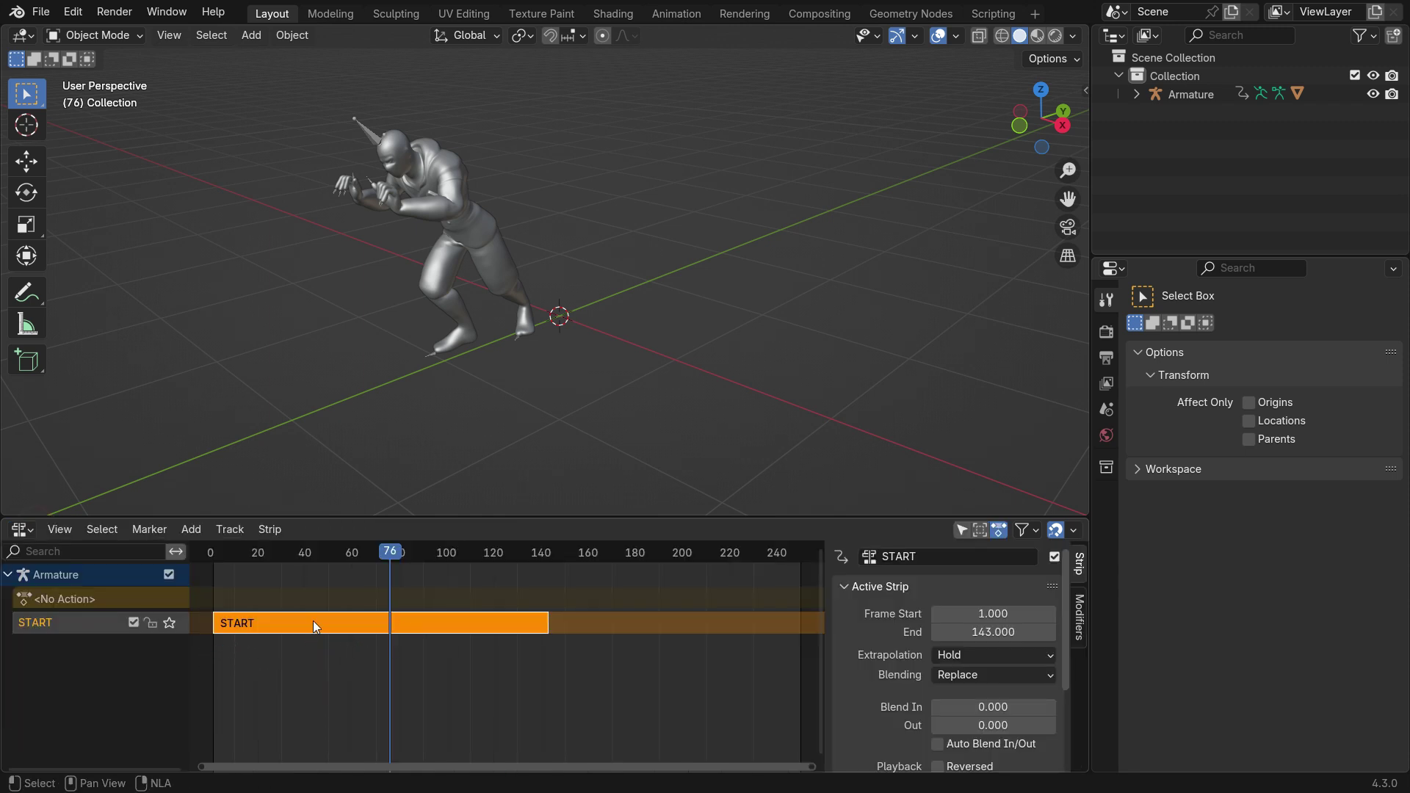
pyautogui.click(192, 529)
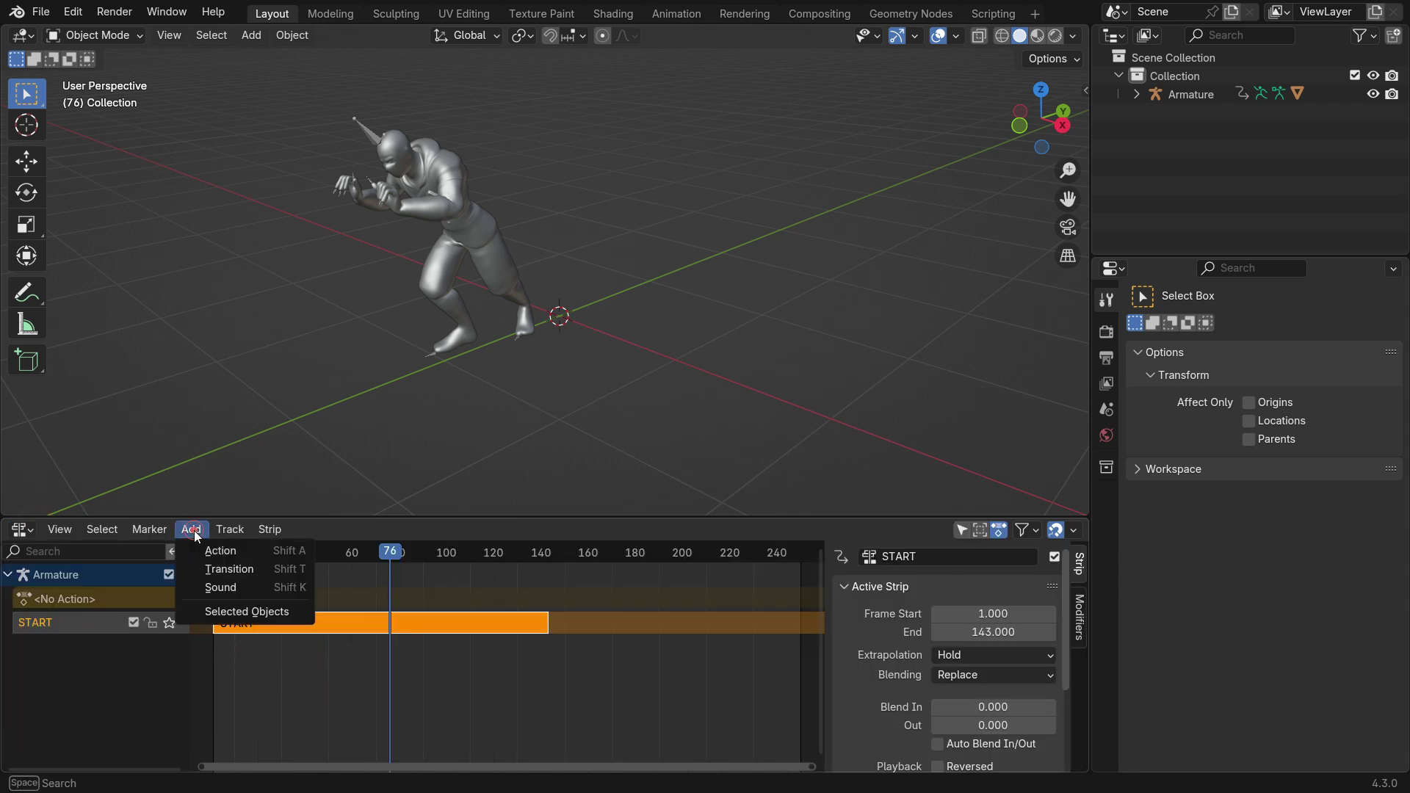
pyautogui.click(262, 551)
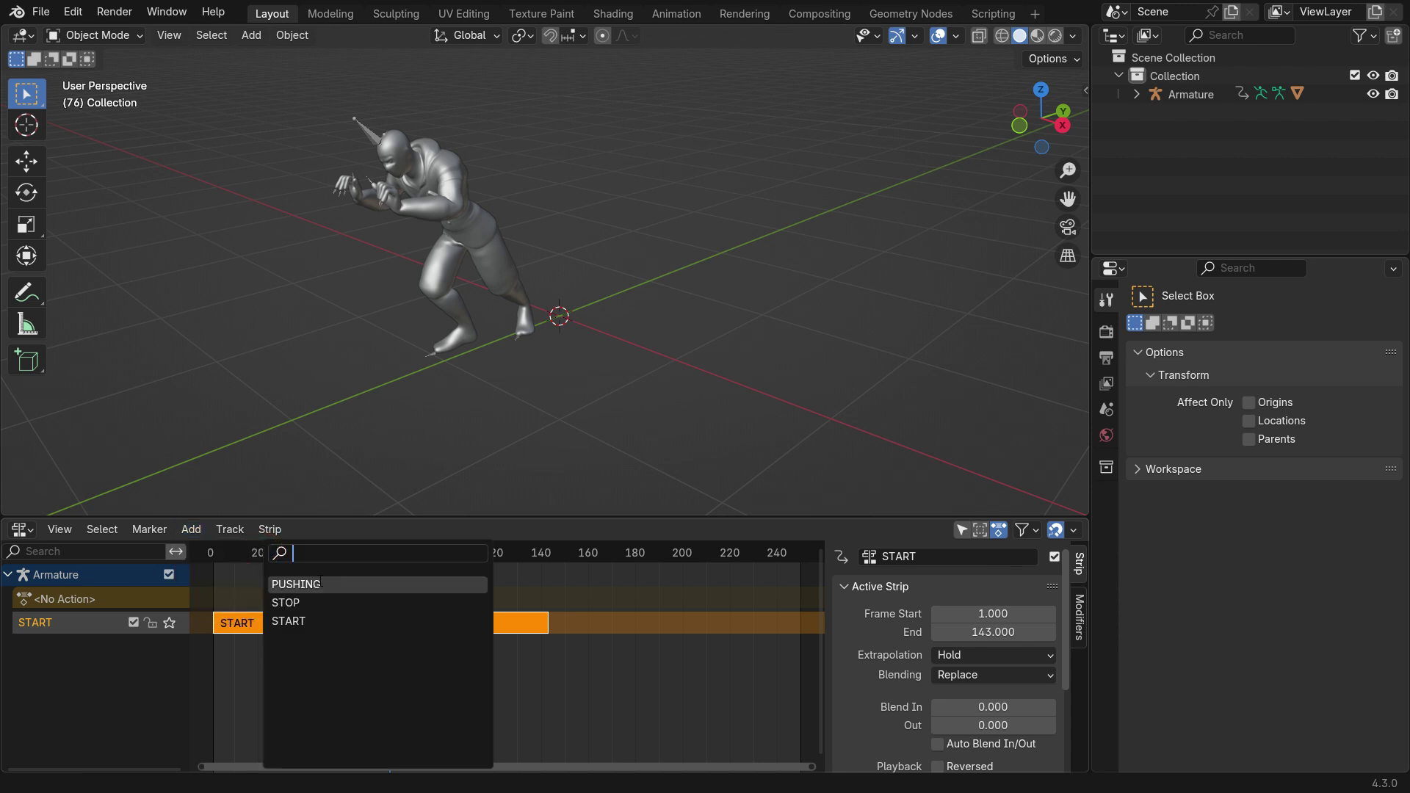
pyautogui.click(351, 583)
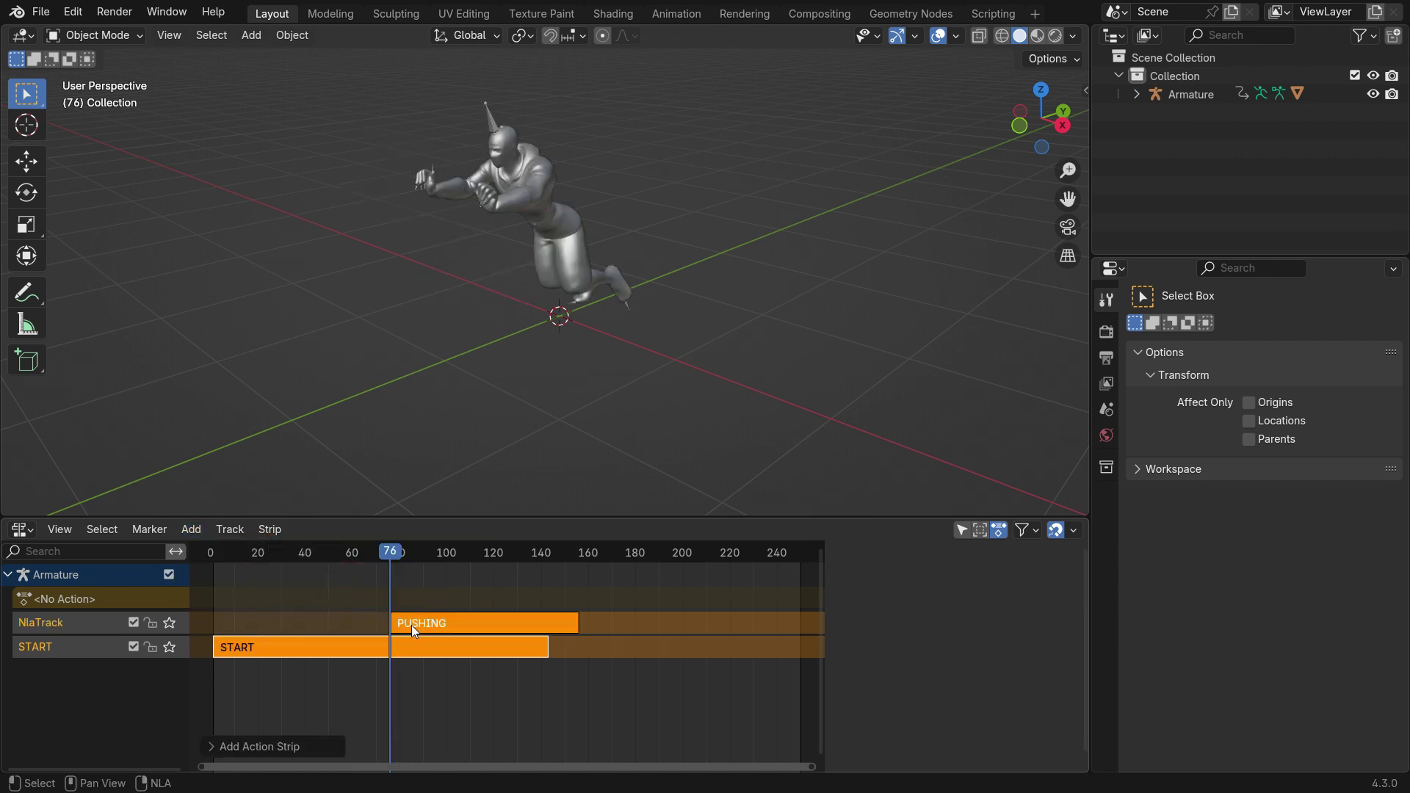
pyautogui.press('n')
pyautogui.moveTo(411, 625); pyautogui.dragTo(591, 654)
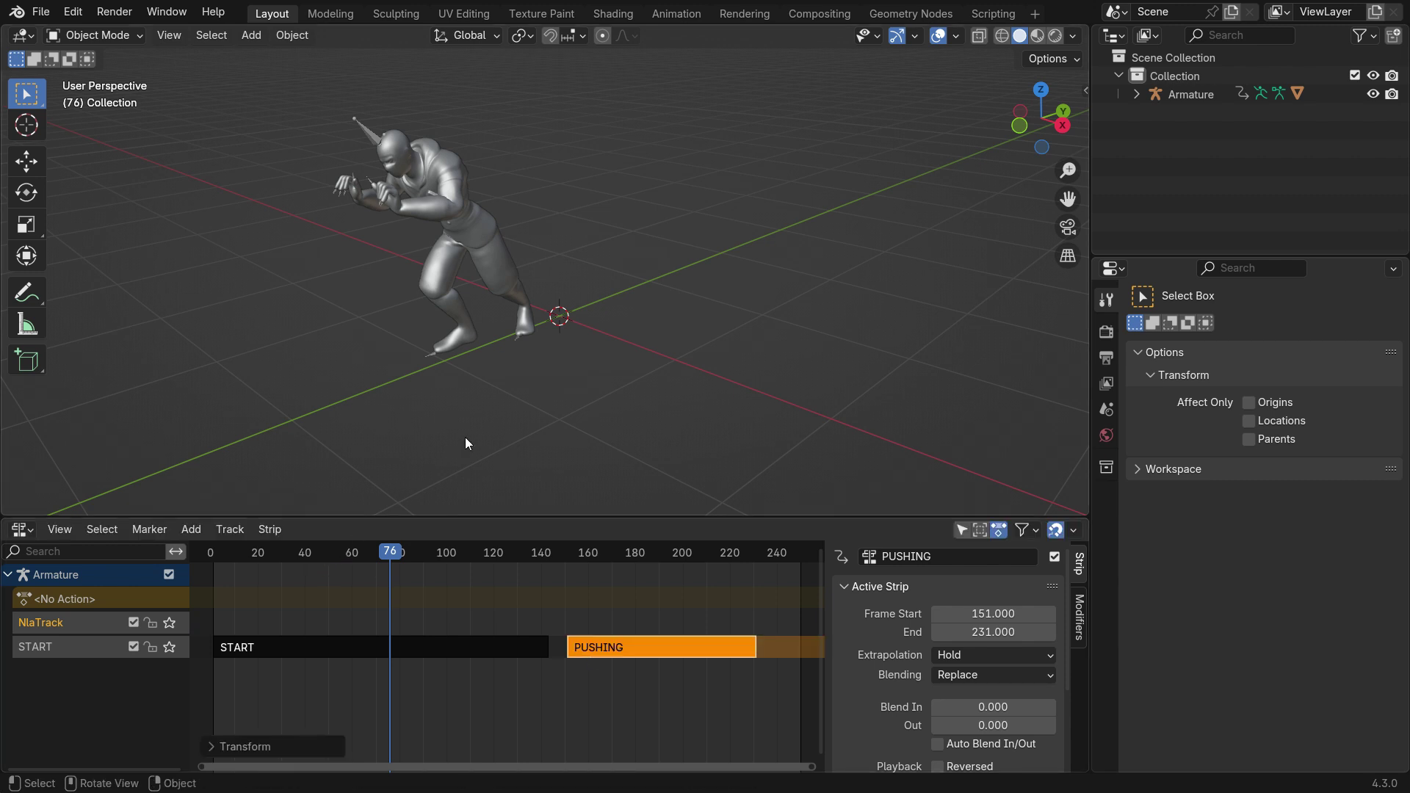
# Play the START and PUSHING strips while viewing the character from the side, and scrub back to frame 163
pyautogui.press('space')
pyautogui.press('space')
pyautogui.press('space')
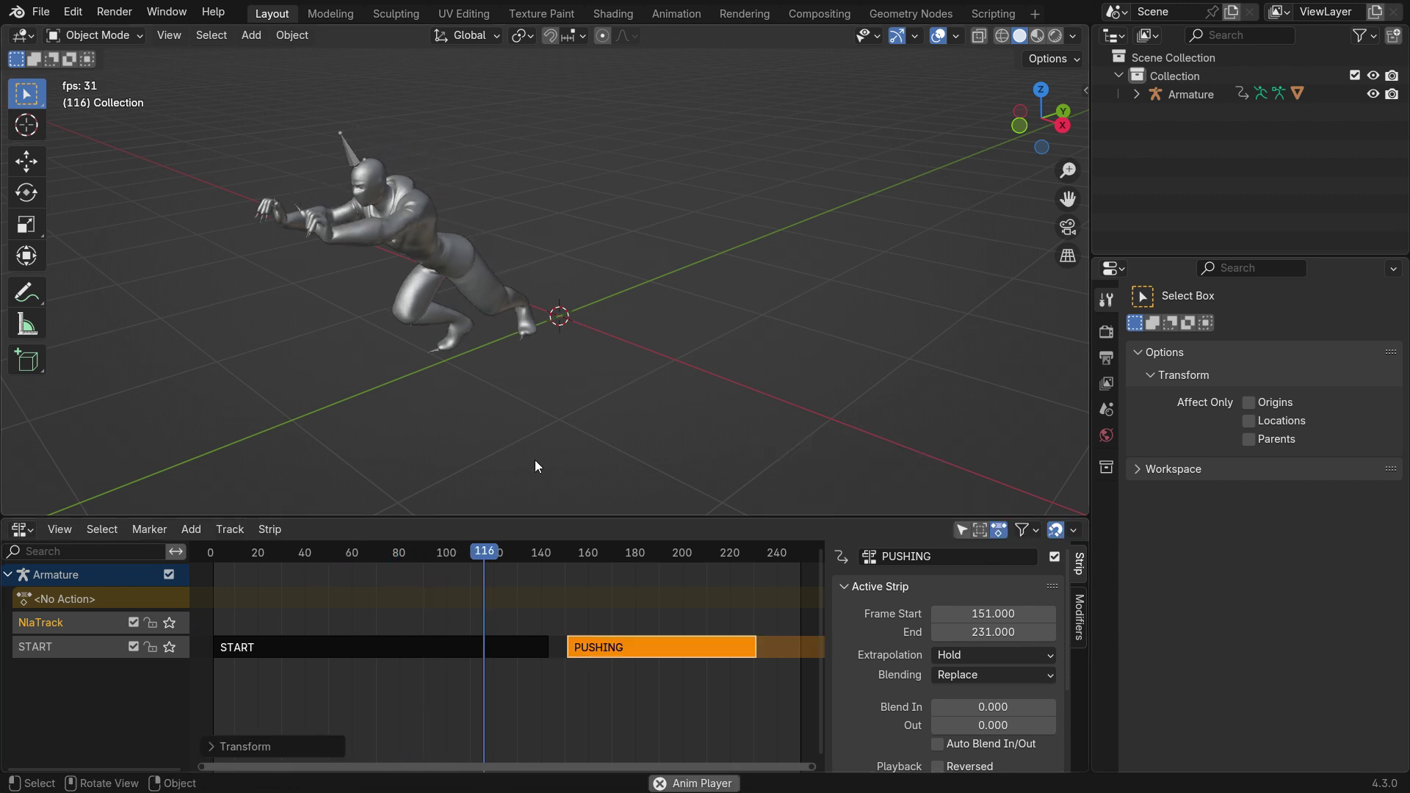
pyautogui.moveTo(539, 448); pyautogui.dragTo(464, 346, button='middle')
pyautogui.press('space')
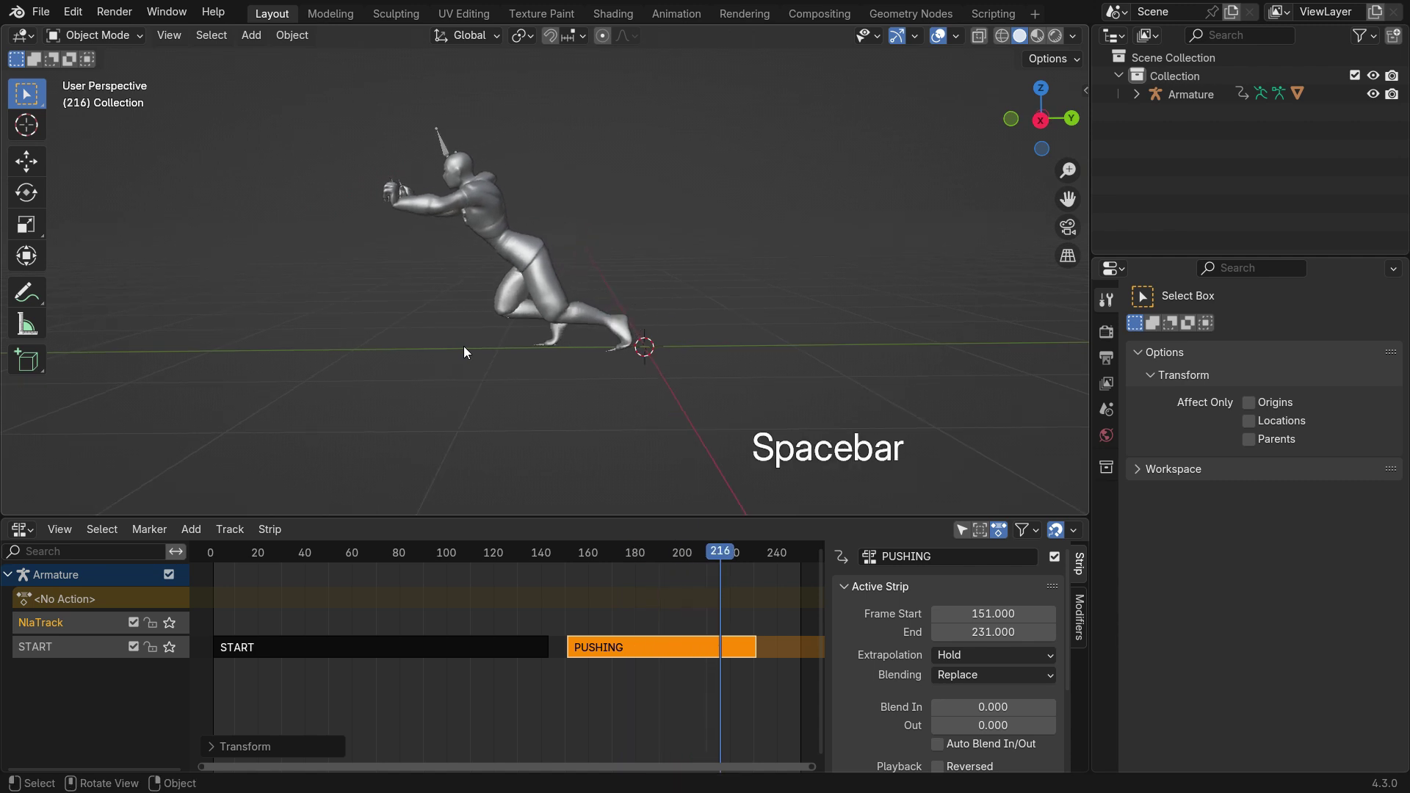
pyautogui.moveTo(720, 557); pyautogui.dragTo(595, 614)
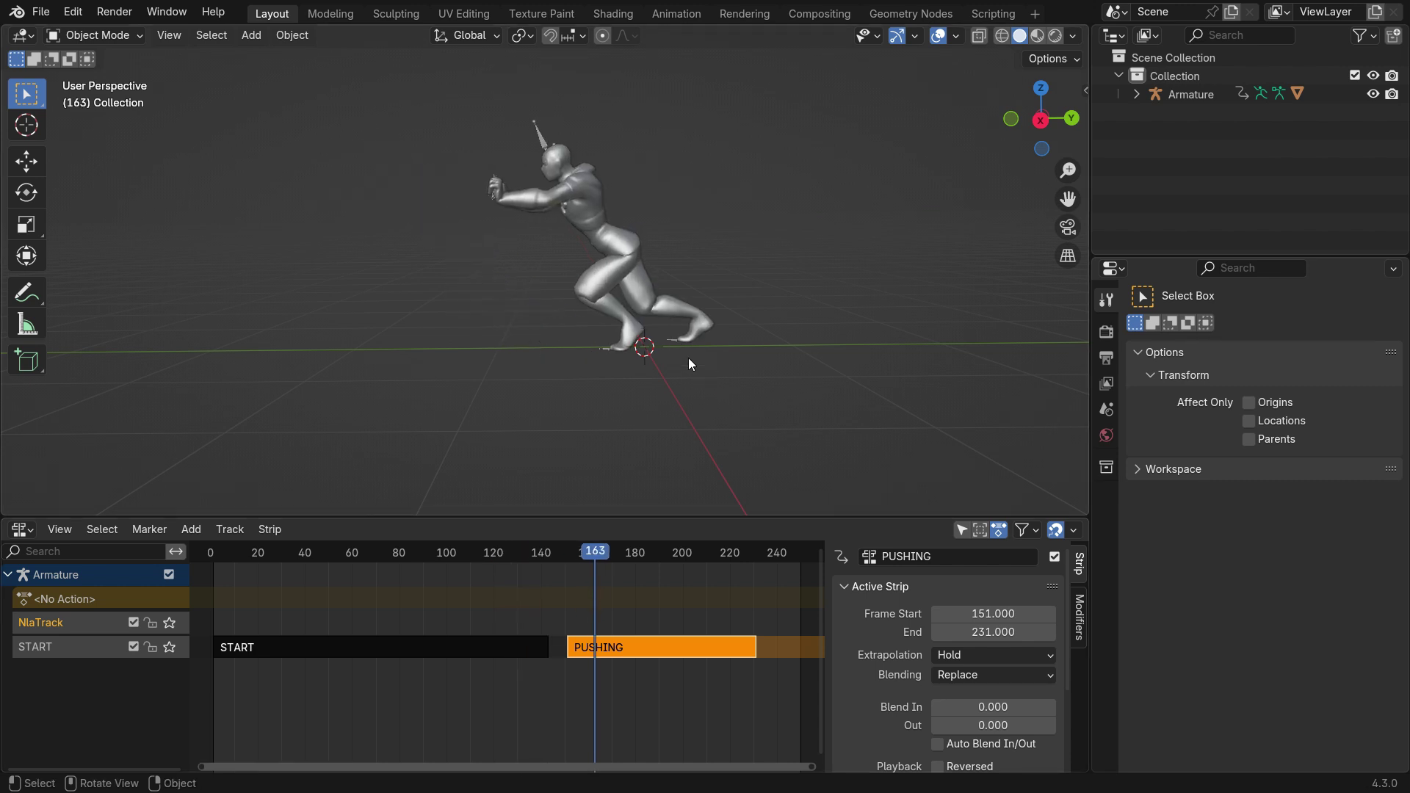
# Select the character's armature and set its viewport display to In Front
pyautogui.click(541, 139)
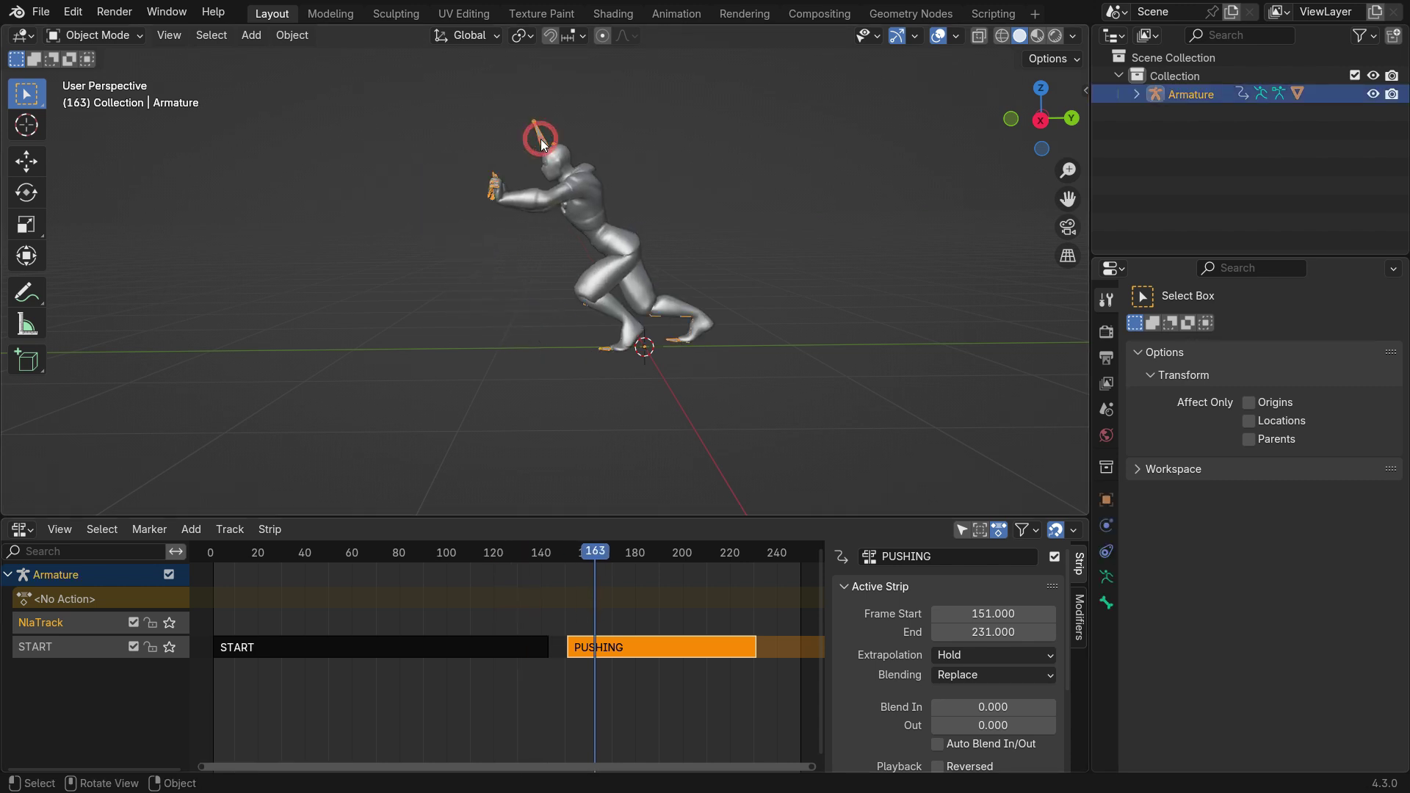
pyautogui.click(1107, 577)
pyautogui.click(1205, 578)
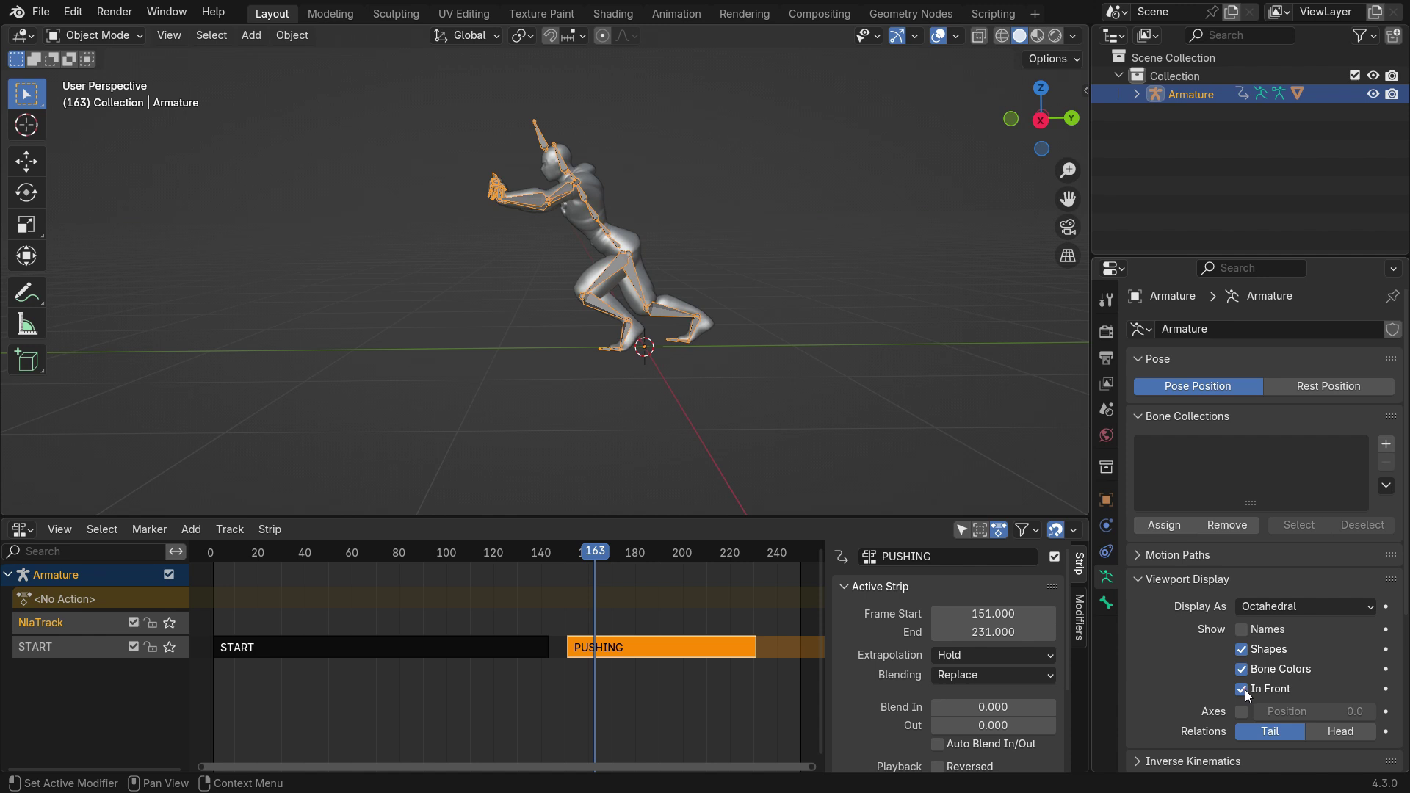
# Switch the armature to Pose Mode and select the mixamorig:Hips bone
pyautogui.scroll(2, 629, 236)
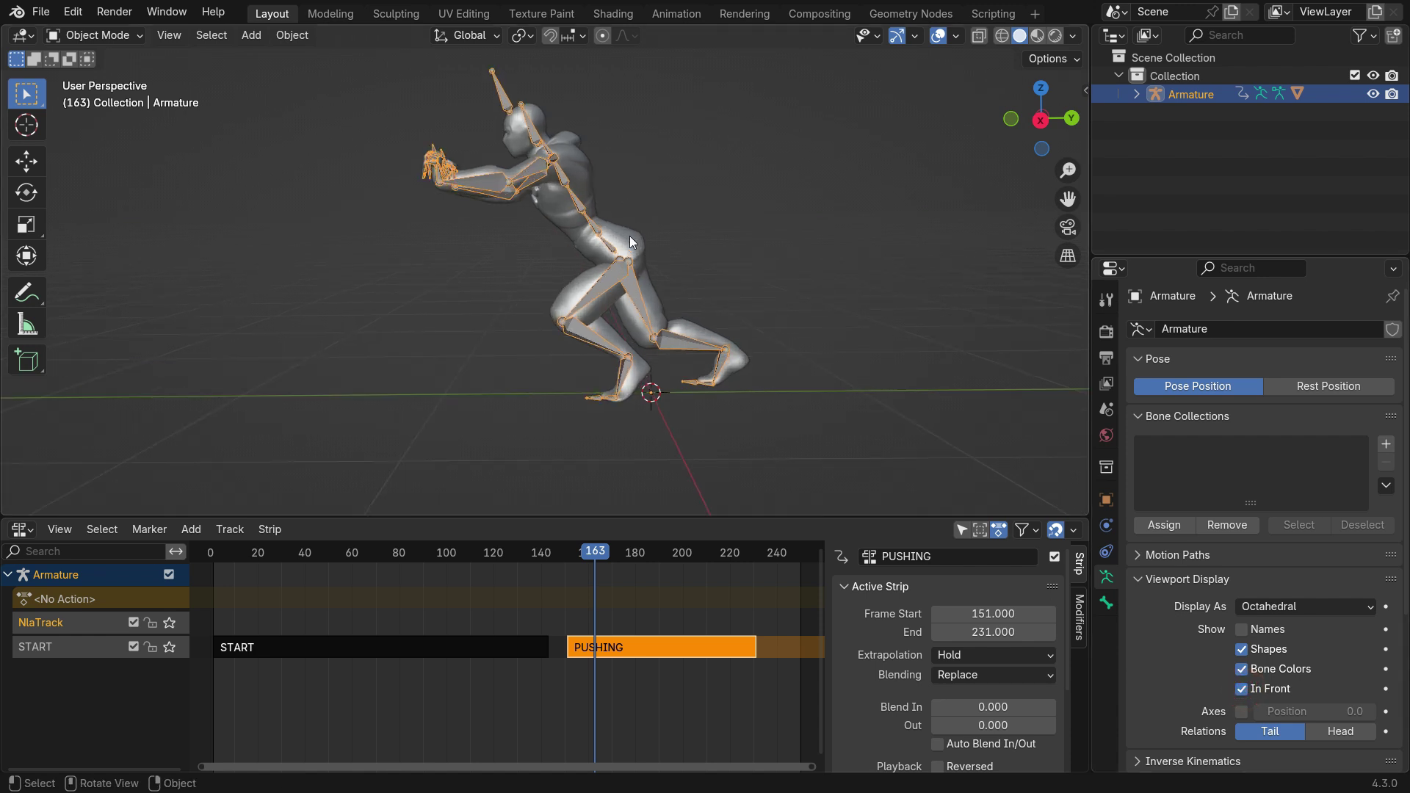
pyautogui.click(117, 37)
pyautogui.click(134, 97)
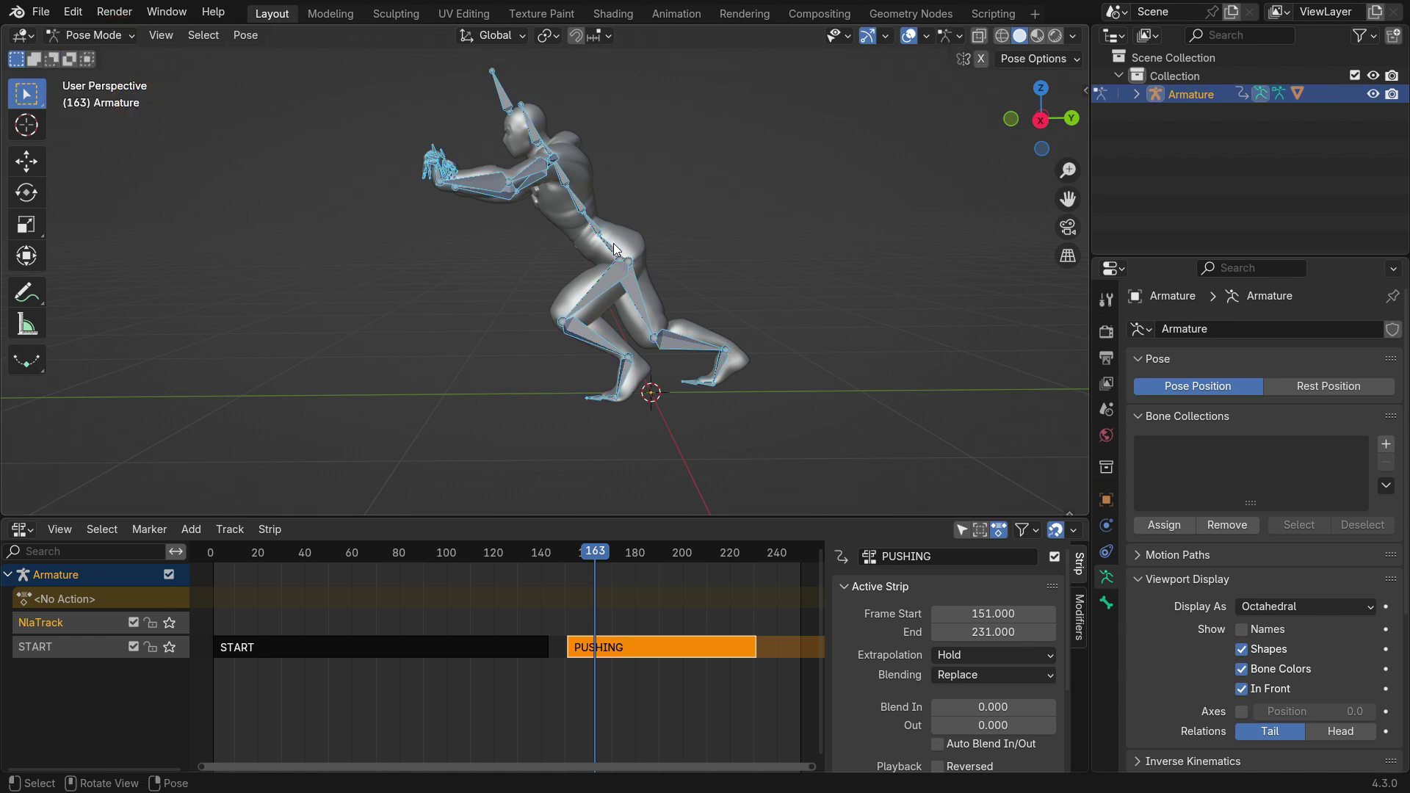
pyautogui.click(614, 243)
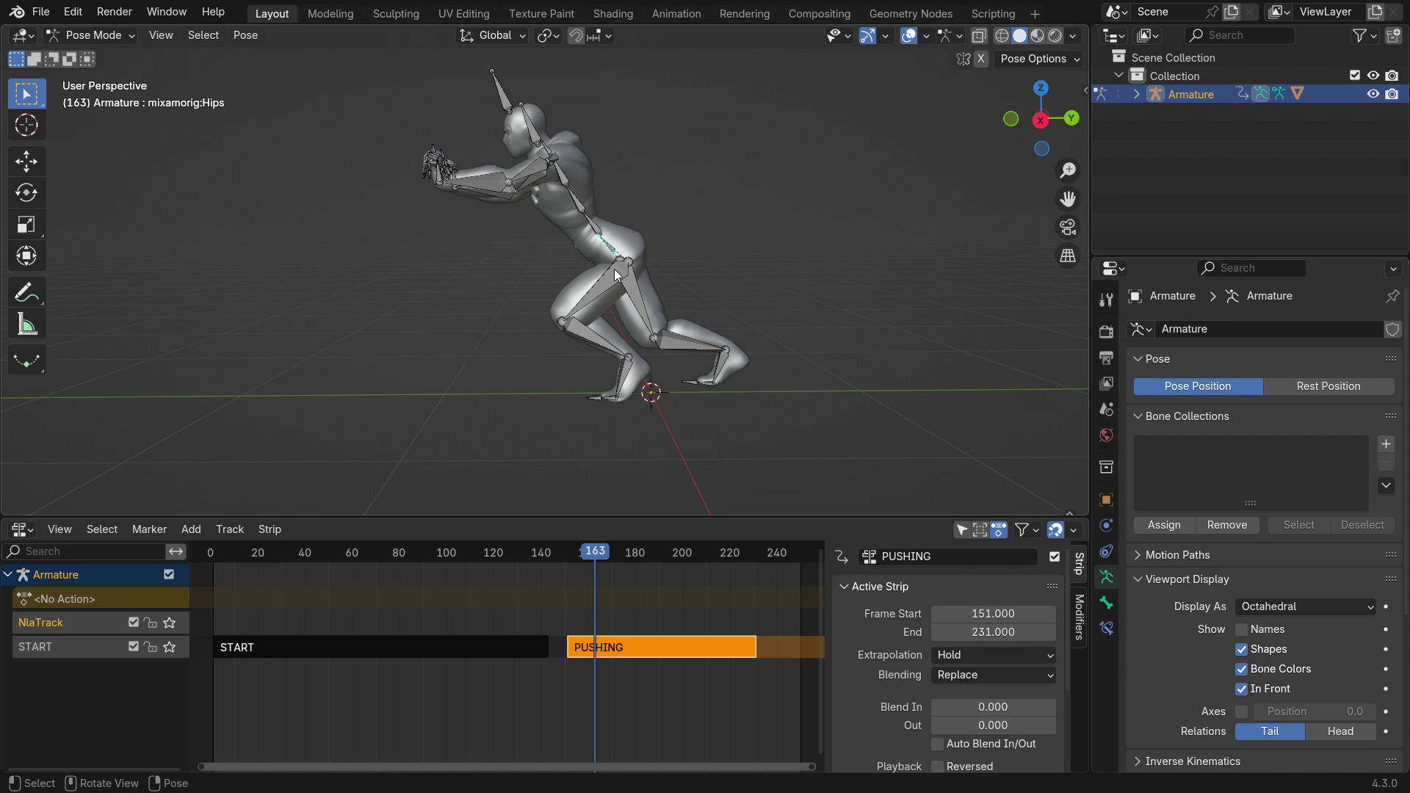
# Select the START strip, go to its last frame at 143, and view the character in right orthographic view
pyautogui.click(544, 653)
pyautogui.moveTo(600, 561); pyautogui.dragTo(572, 566)
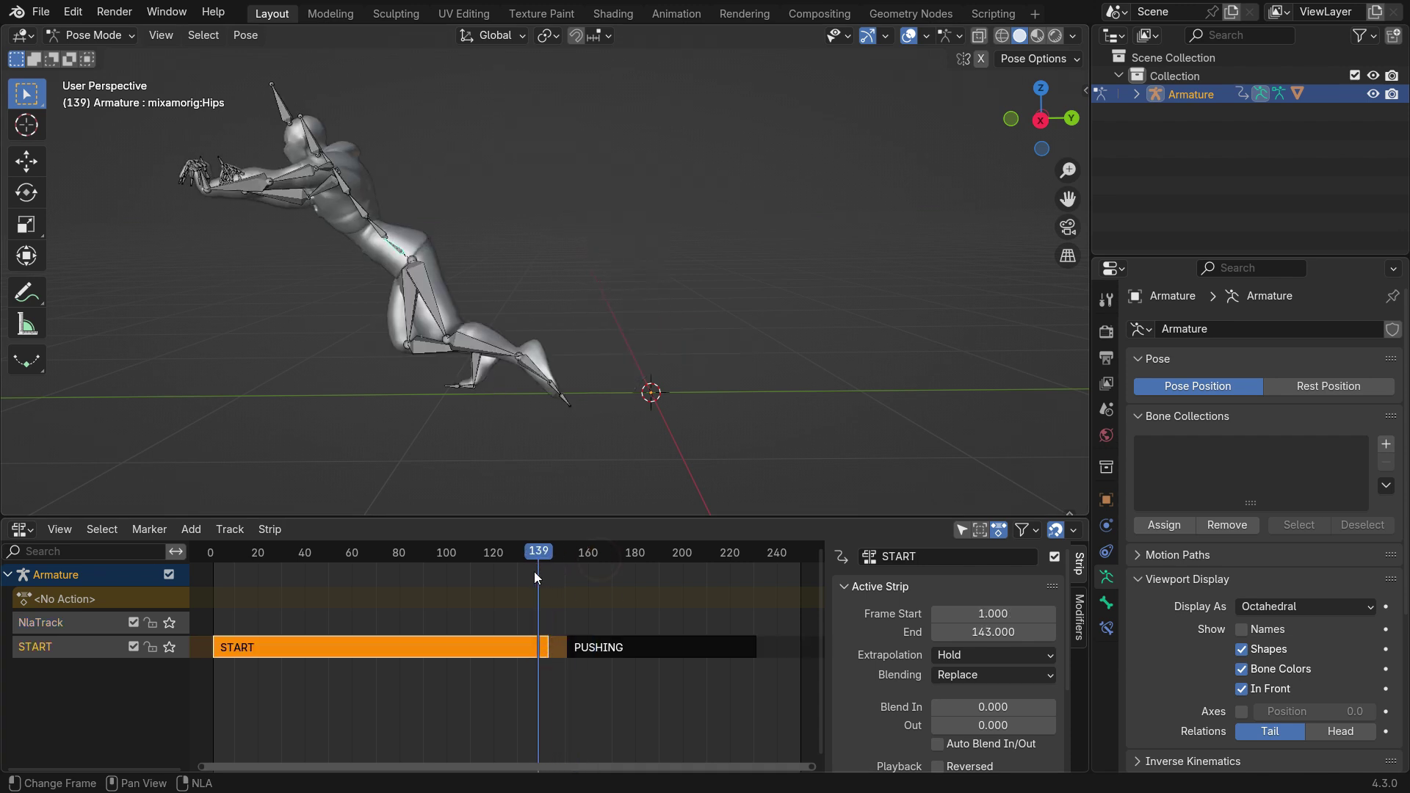
pyautogui.moveTo(535, 571); pyautogui.dragTo(547, 598)
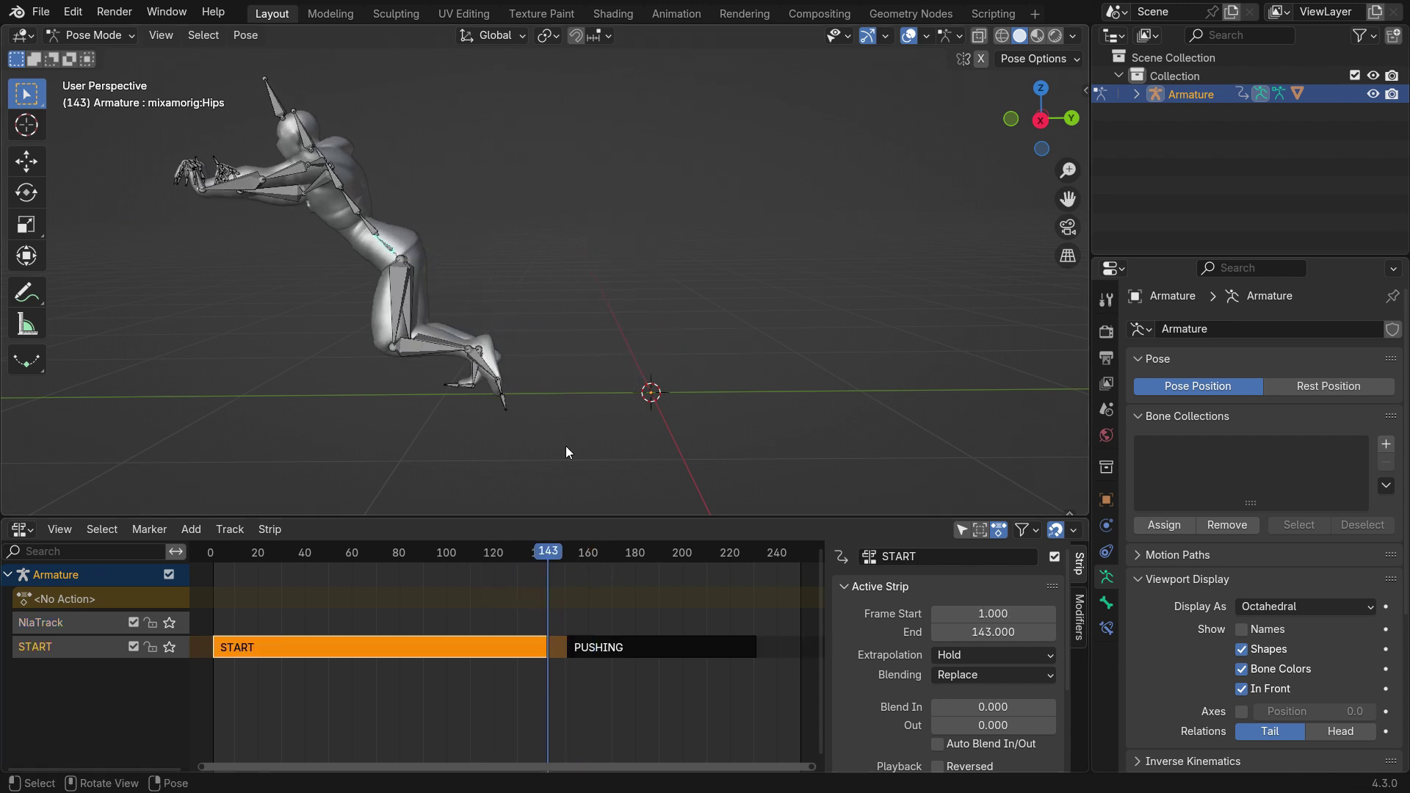
pyautogui.press('KP_3')
pyautogui.scroll(1, 213, 214)
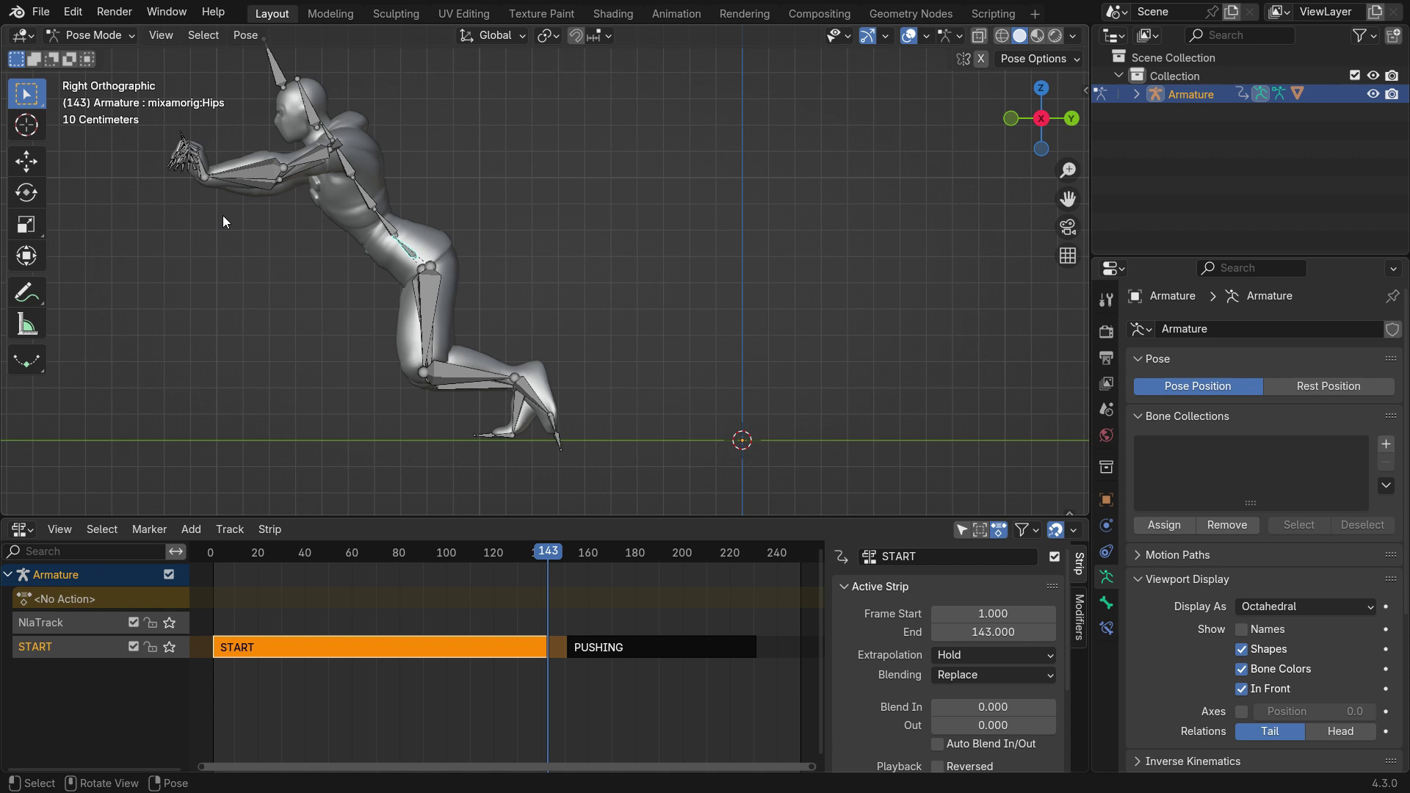
# With the Annotate Line tool, draw a vertical line from the hips bone down to the ground
pyautogui.moveTo(39, 295); pyautogui.dragTo(163, 350)
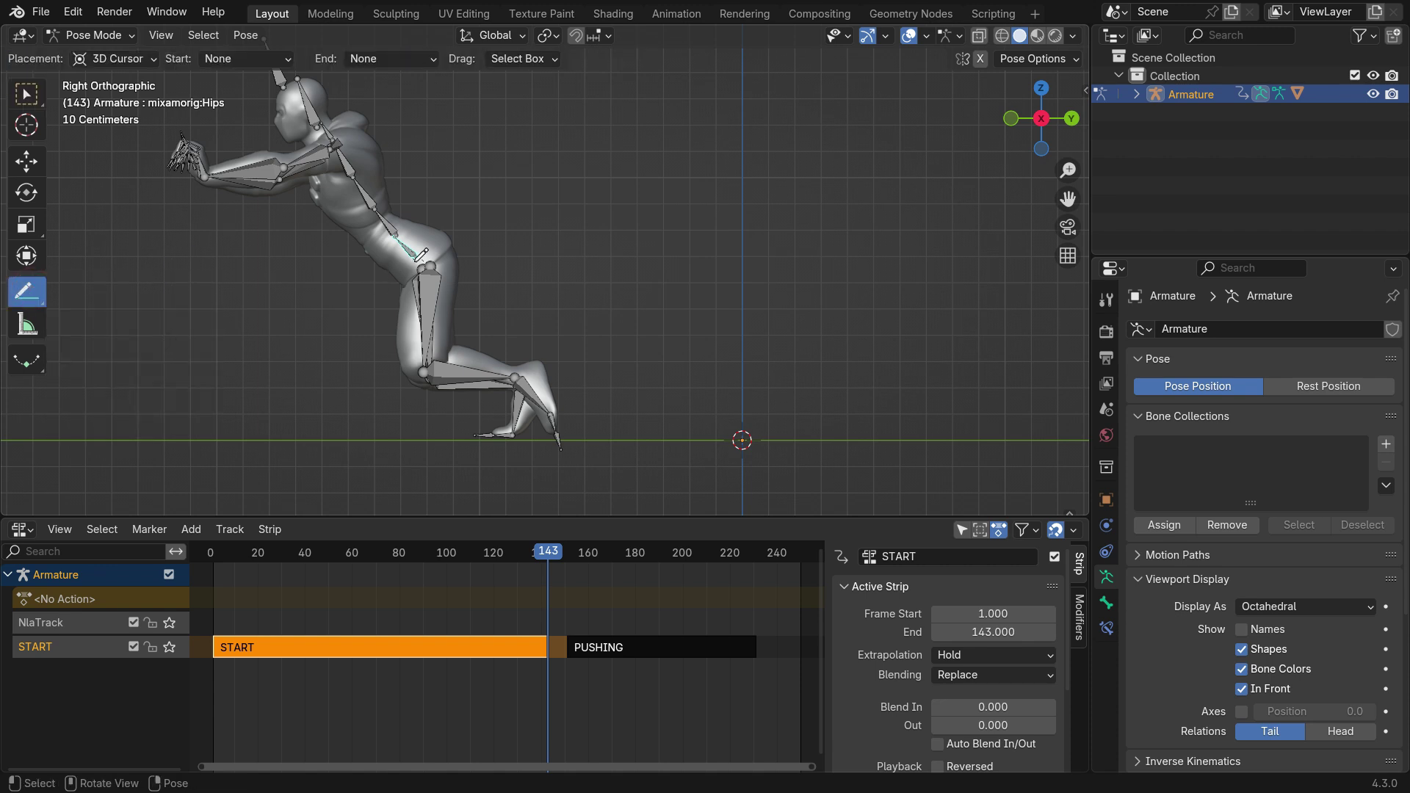
pyautogui.moveTo(416, 260); pyautogui.dragTo(414, 433)
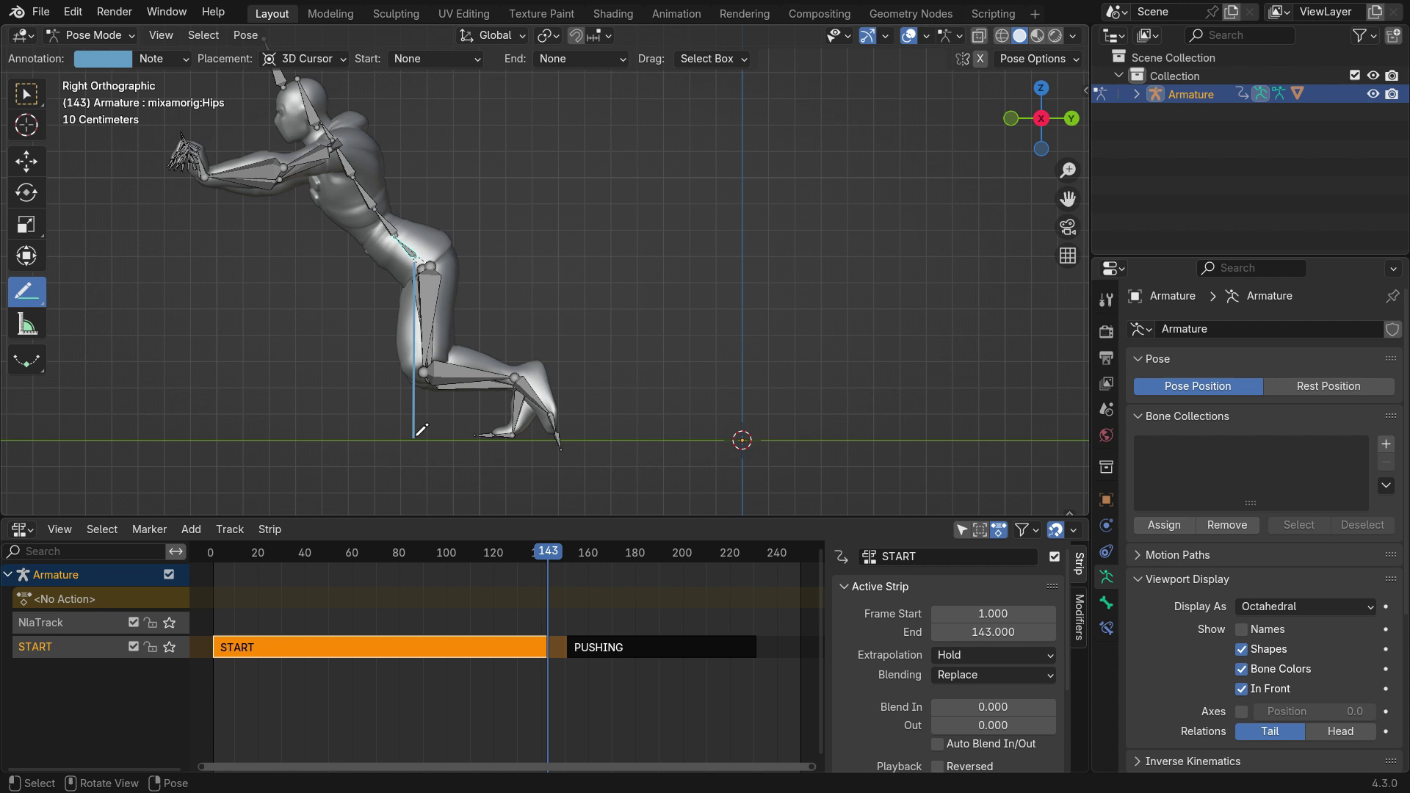
# Return to box selection, select the PUSHING strip and go to its first frame at 151
pyautogui.click(26, 93)
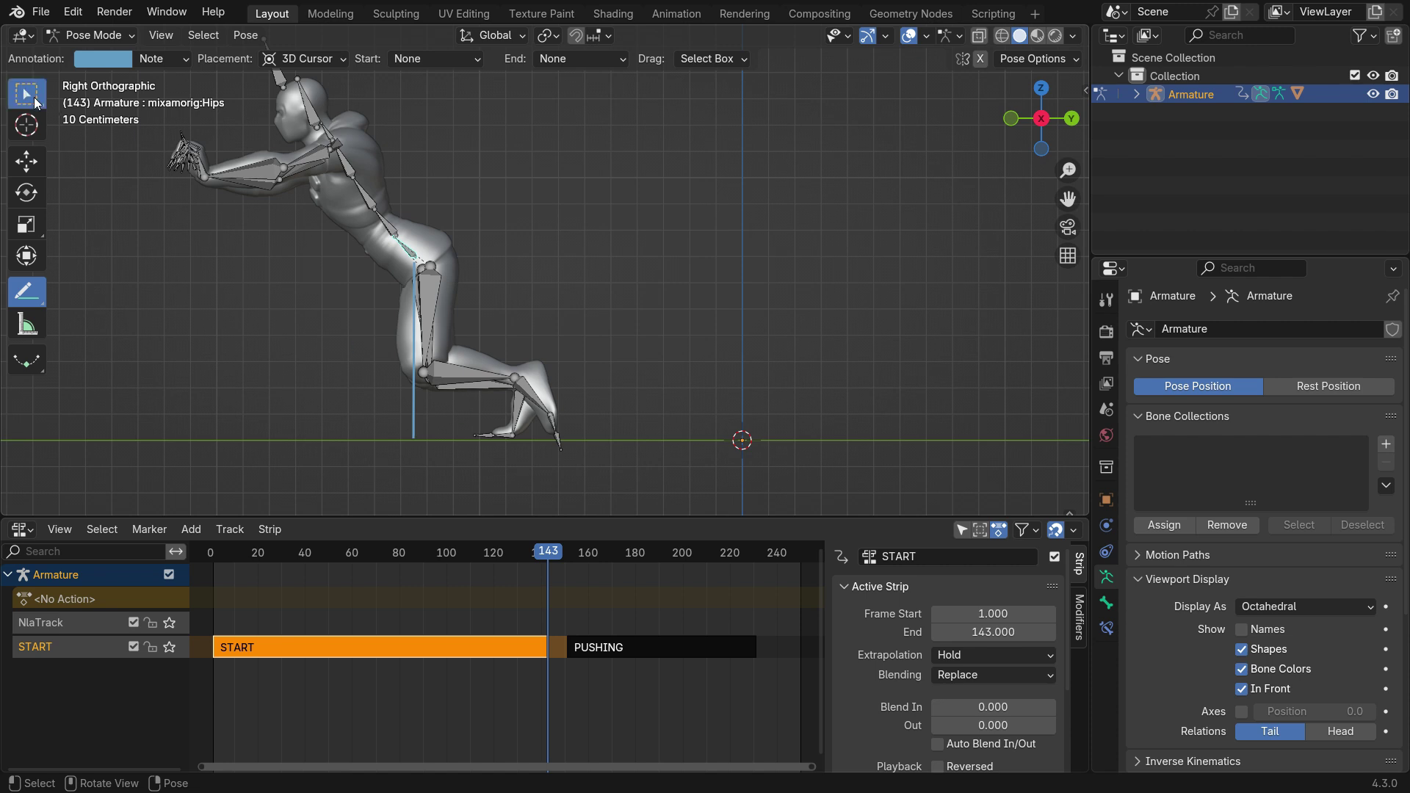
pyautogui.click(625, 639)
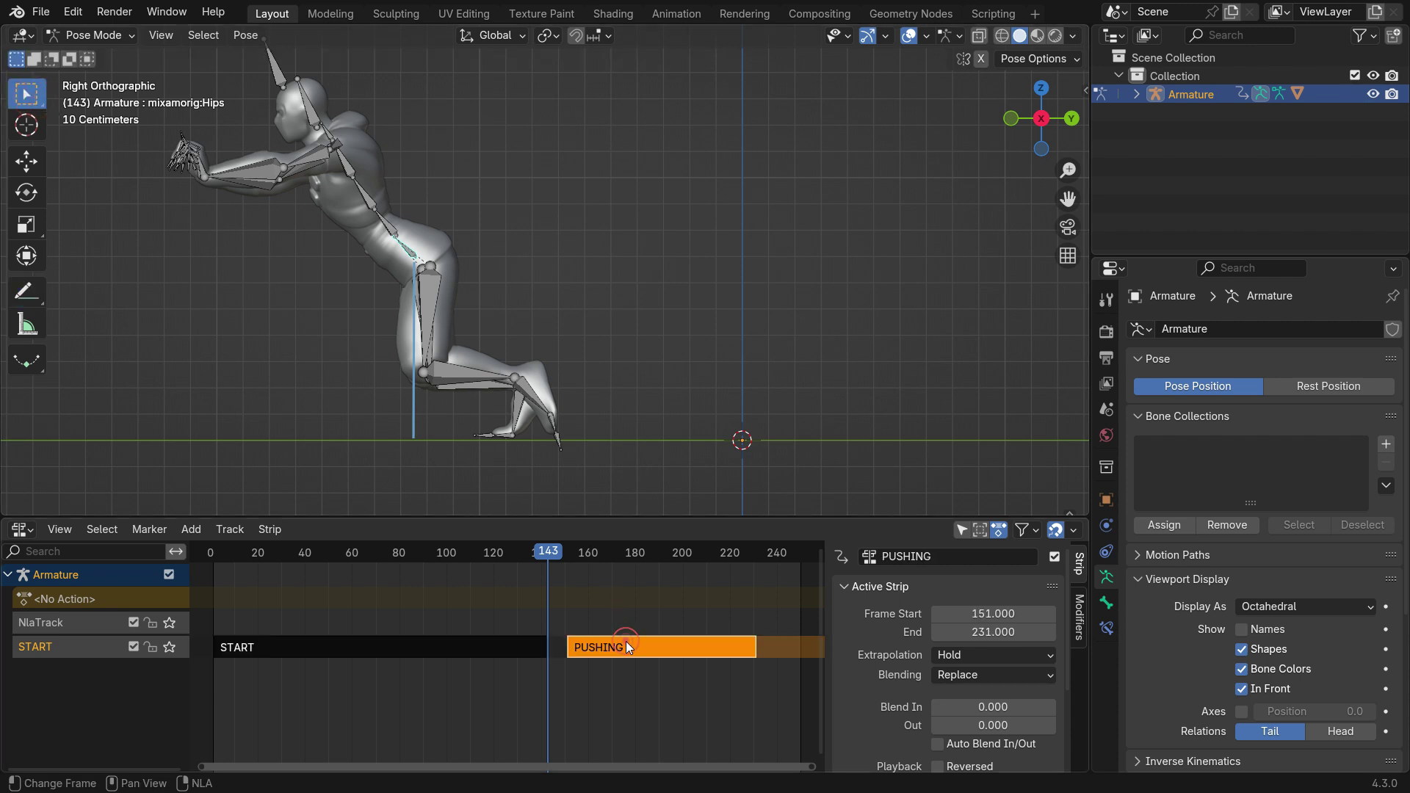
pyautogui.click(557, 557)
pyautogui.moveTo(557, 557); pyautogui.dragTo(567, 571)
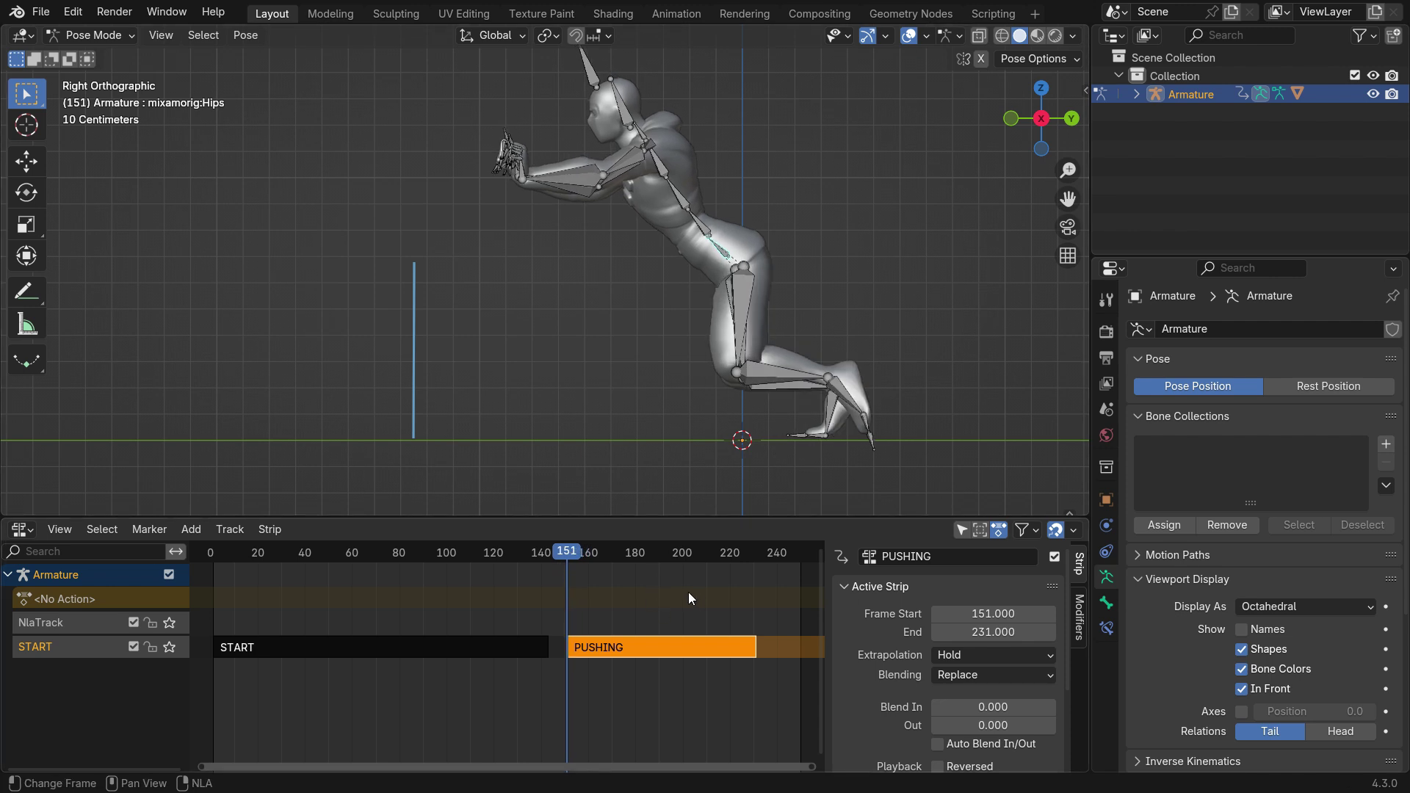
# Enter tweak mode on the PUSHING strip and open its action in the Graph Editor
pyautogui.press('Tab')
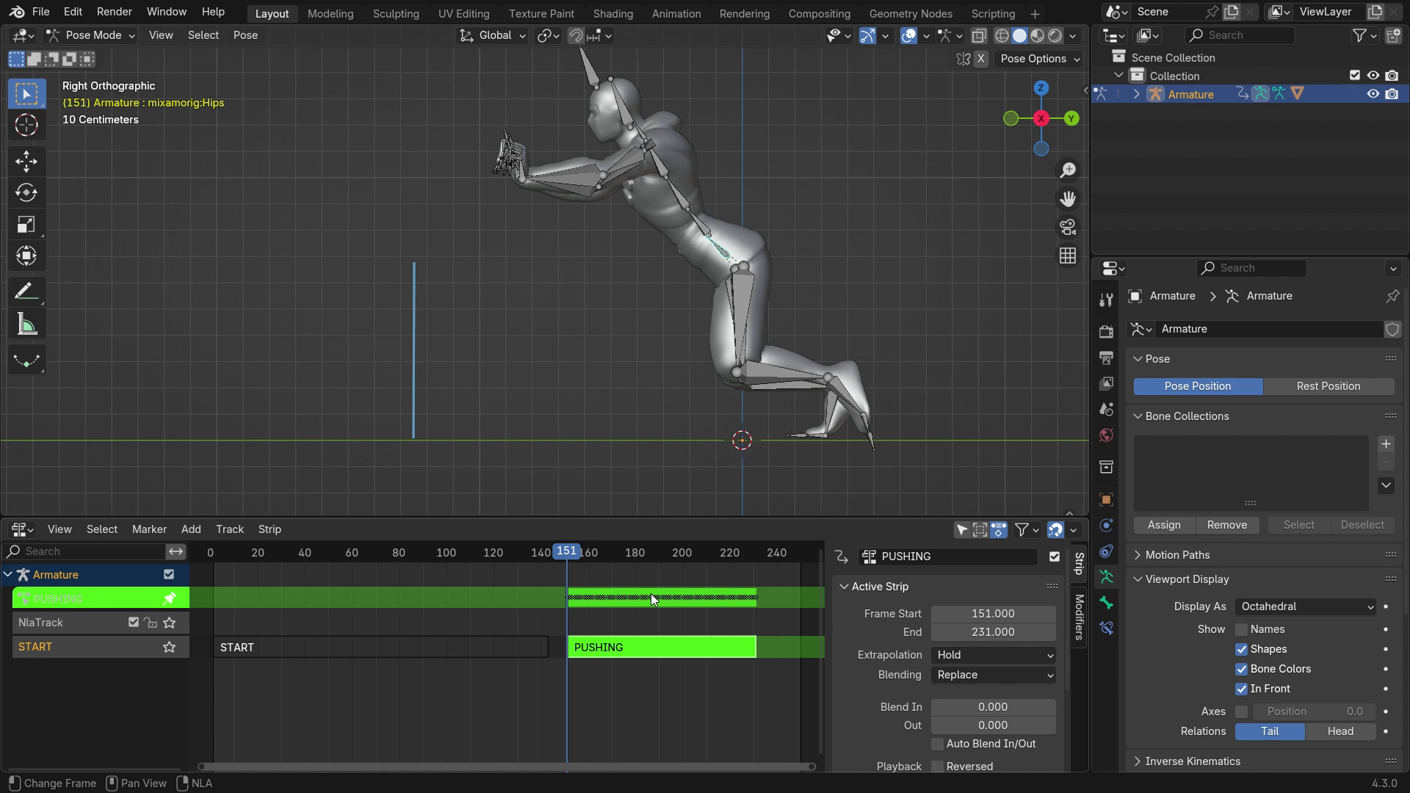
pyautogui.click(27, 528)
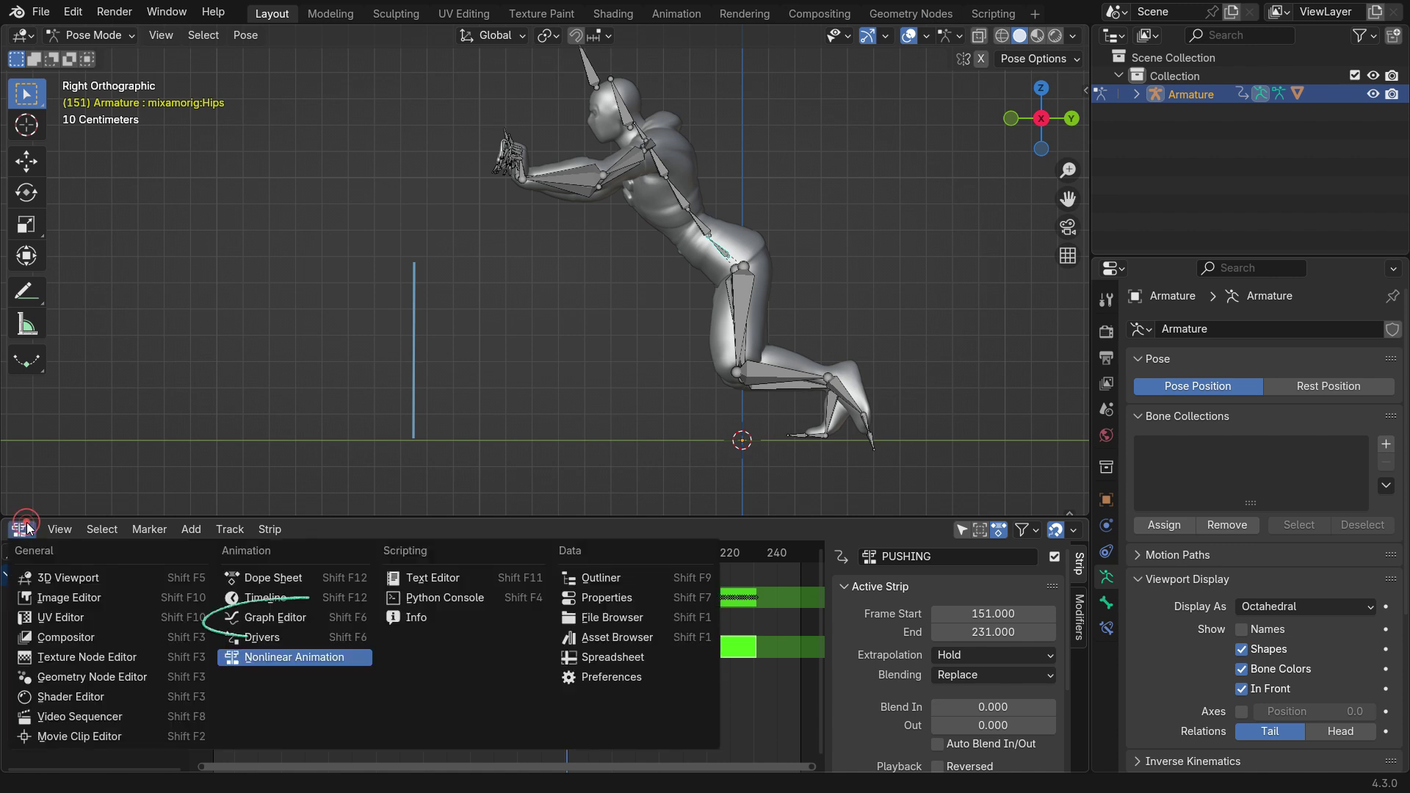
pyautogui.click(301, 619)
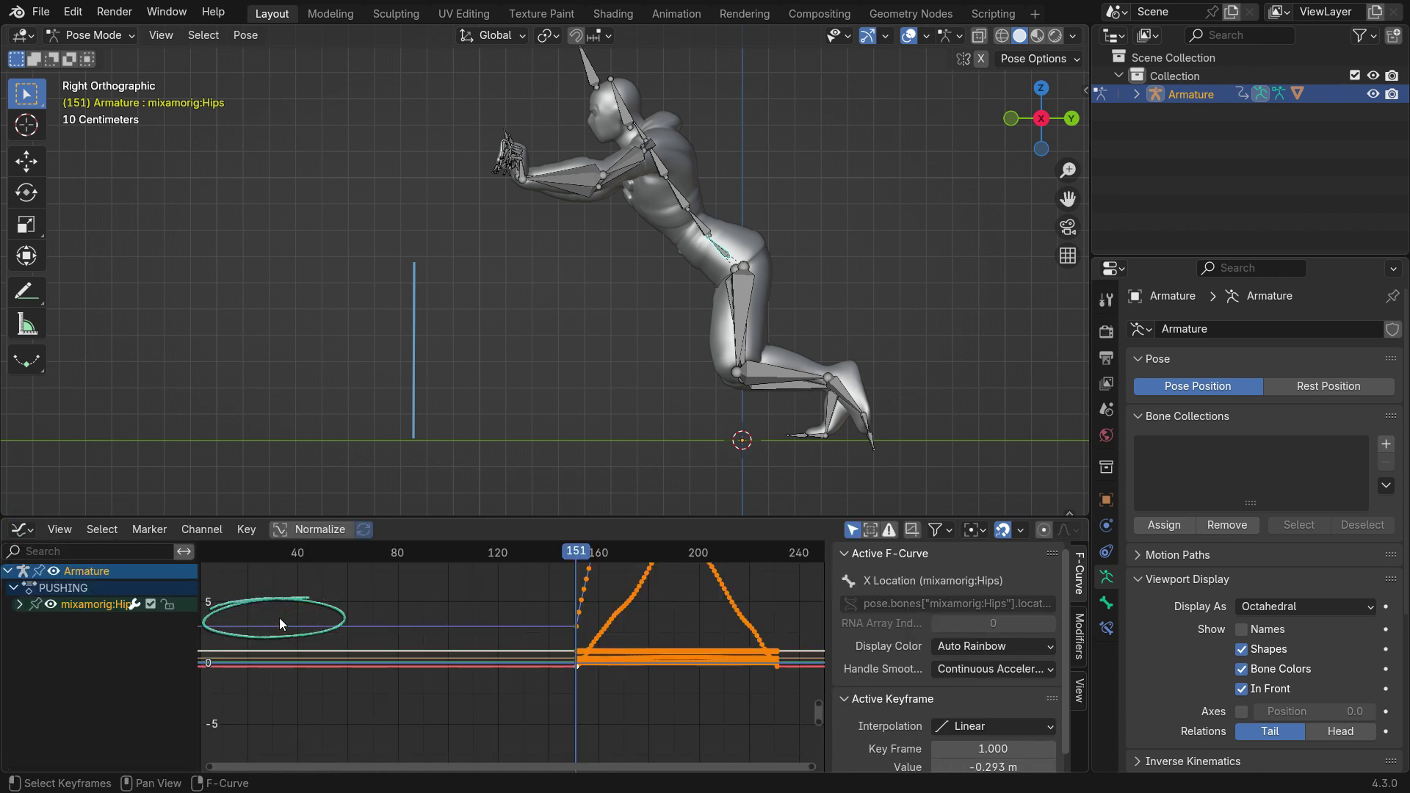
# Hide all PUSHING hips curves except Z Location and frame that curve in the graph
pyautogui.click(20, 604)
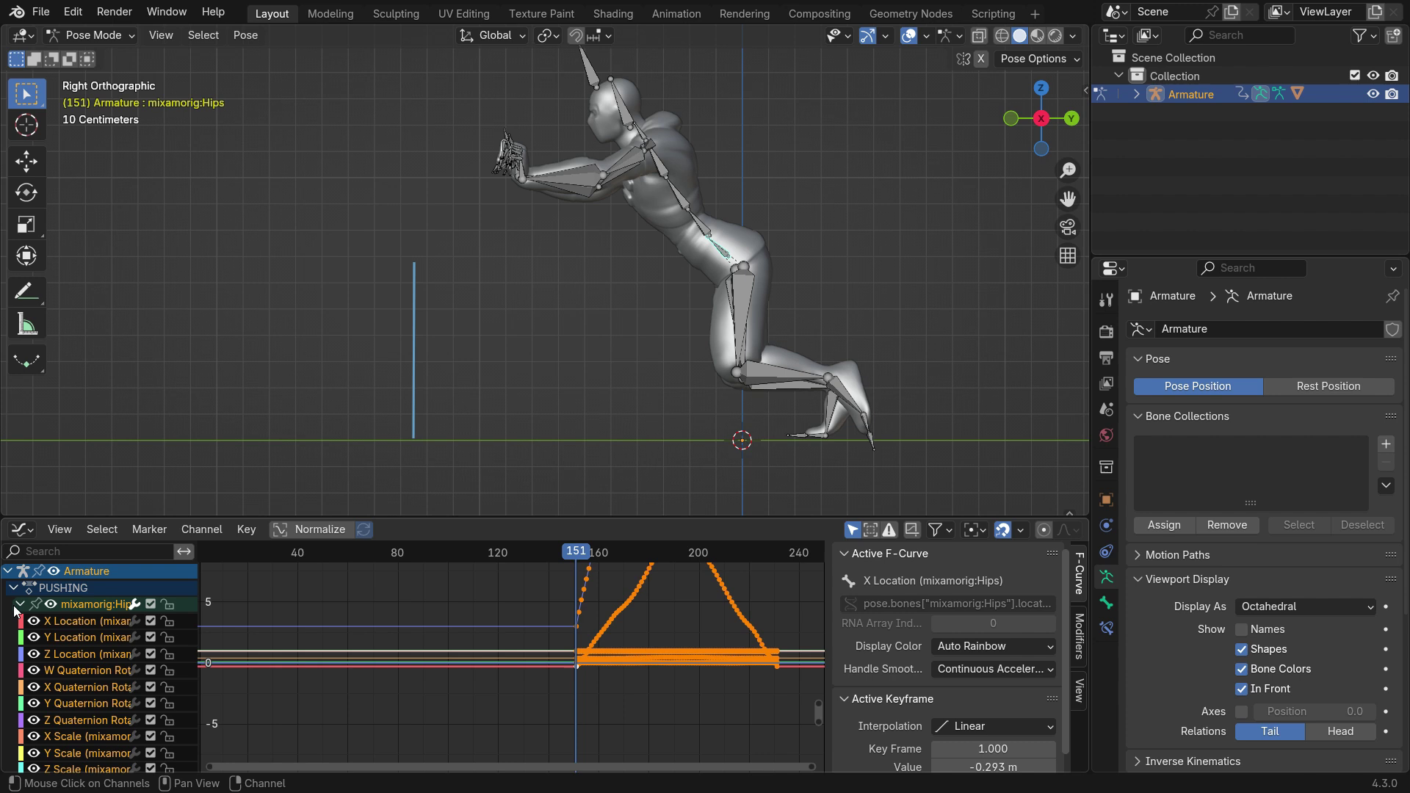
pyautogui.click(51, 606)
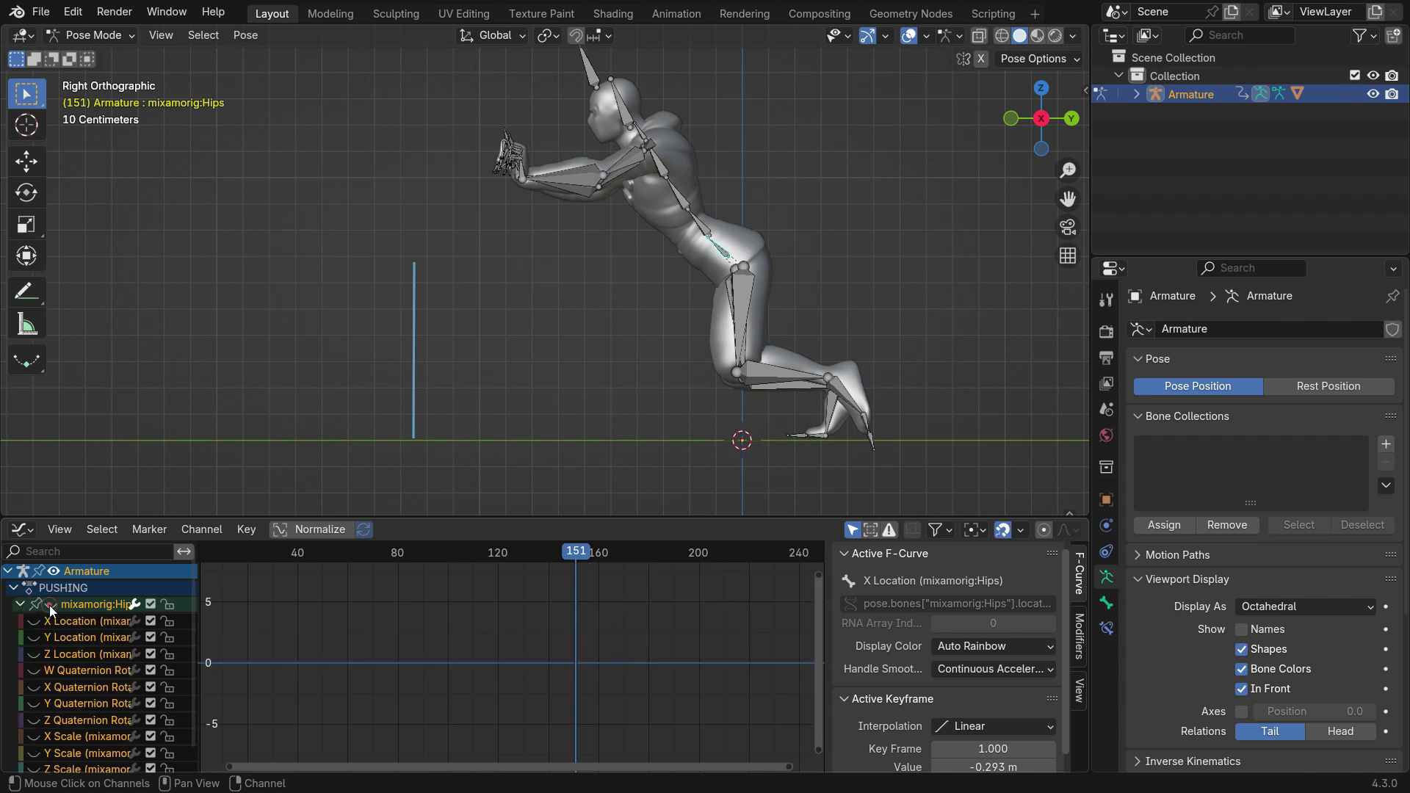
pyautogui.click(34, 654)
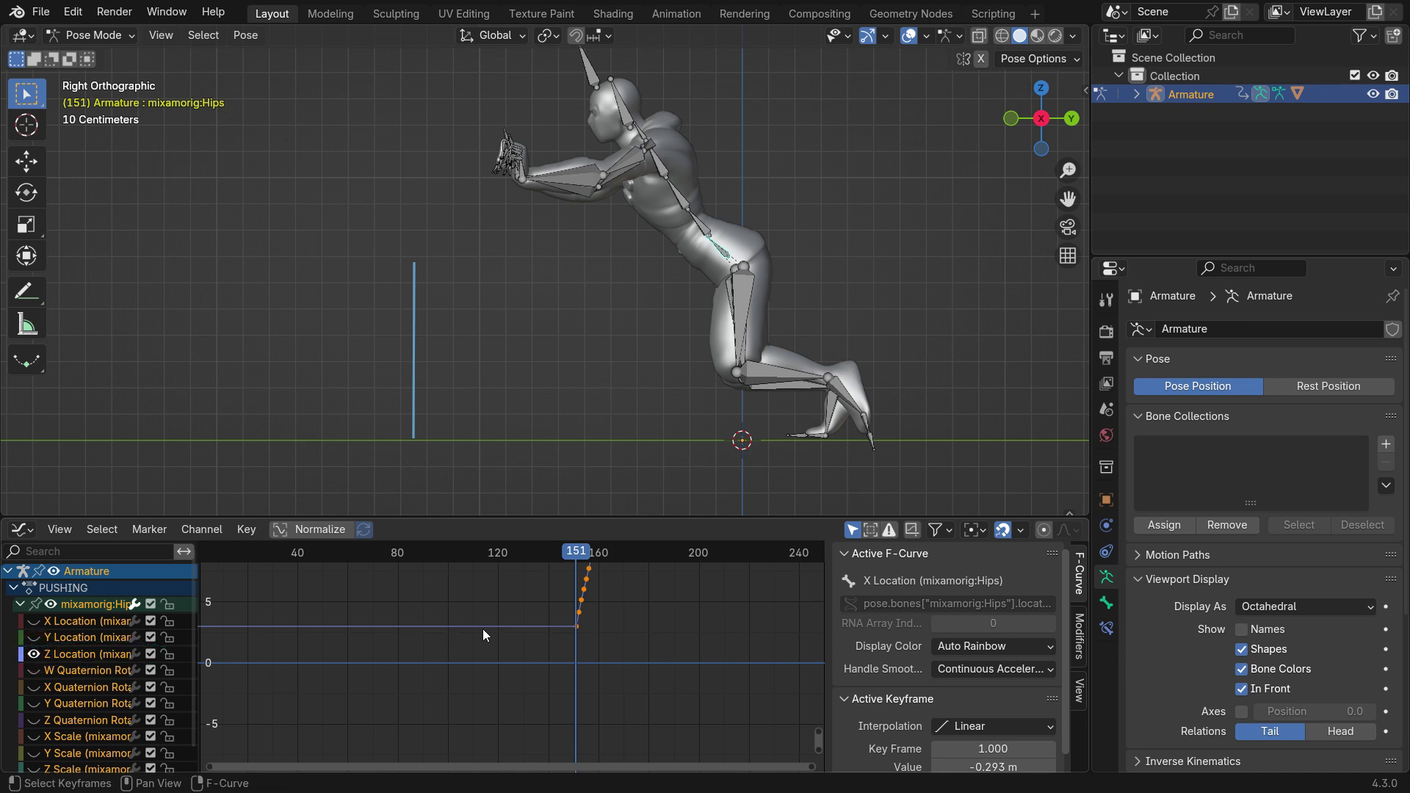
pyautogui.press('Home')
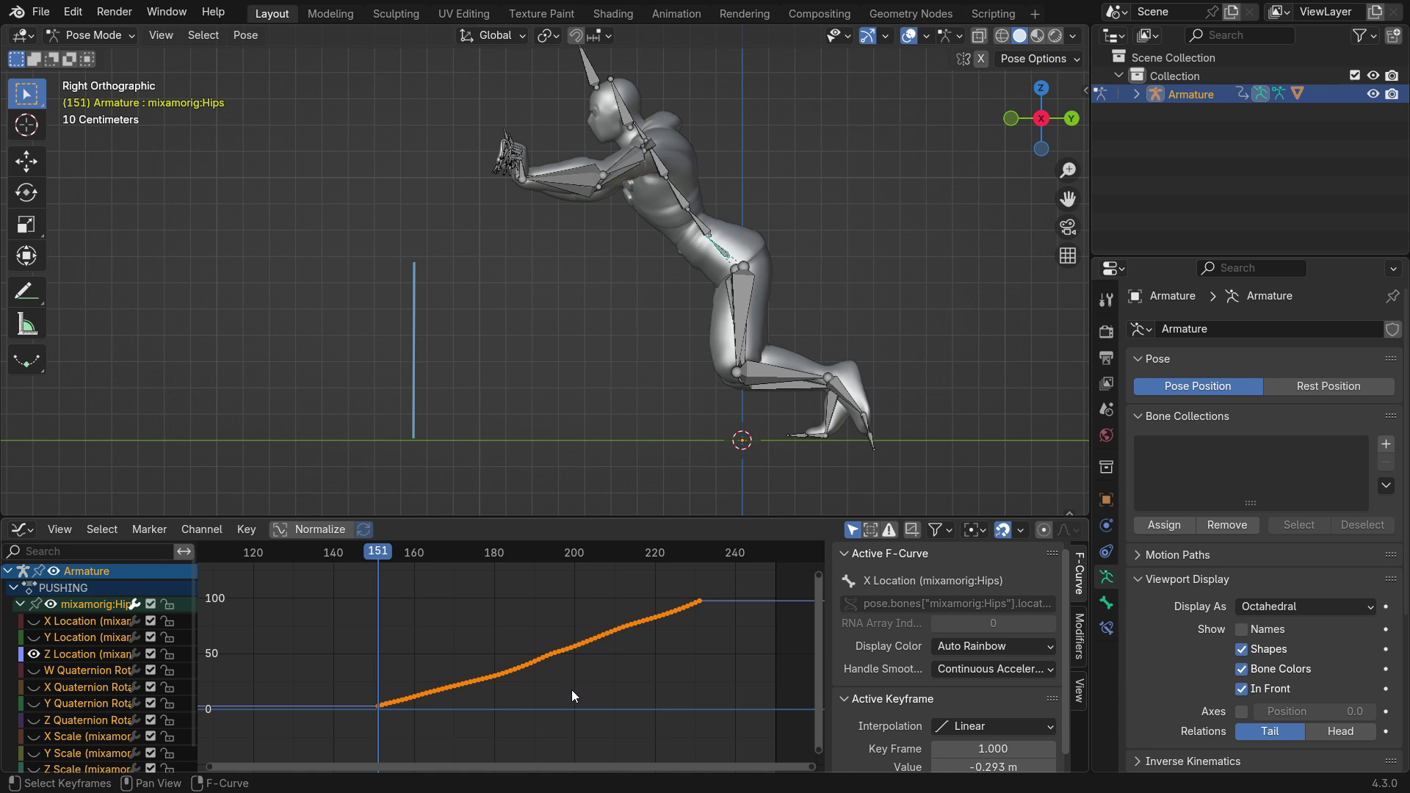
# Move the PUSHING hips Z Location curve up by about 118 until the hips meet the annotation line
pyautogui.press('g')
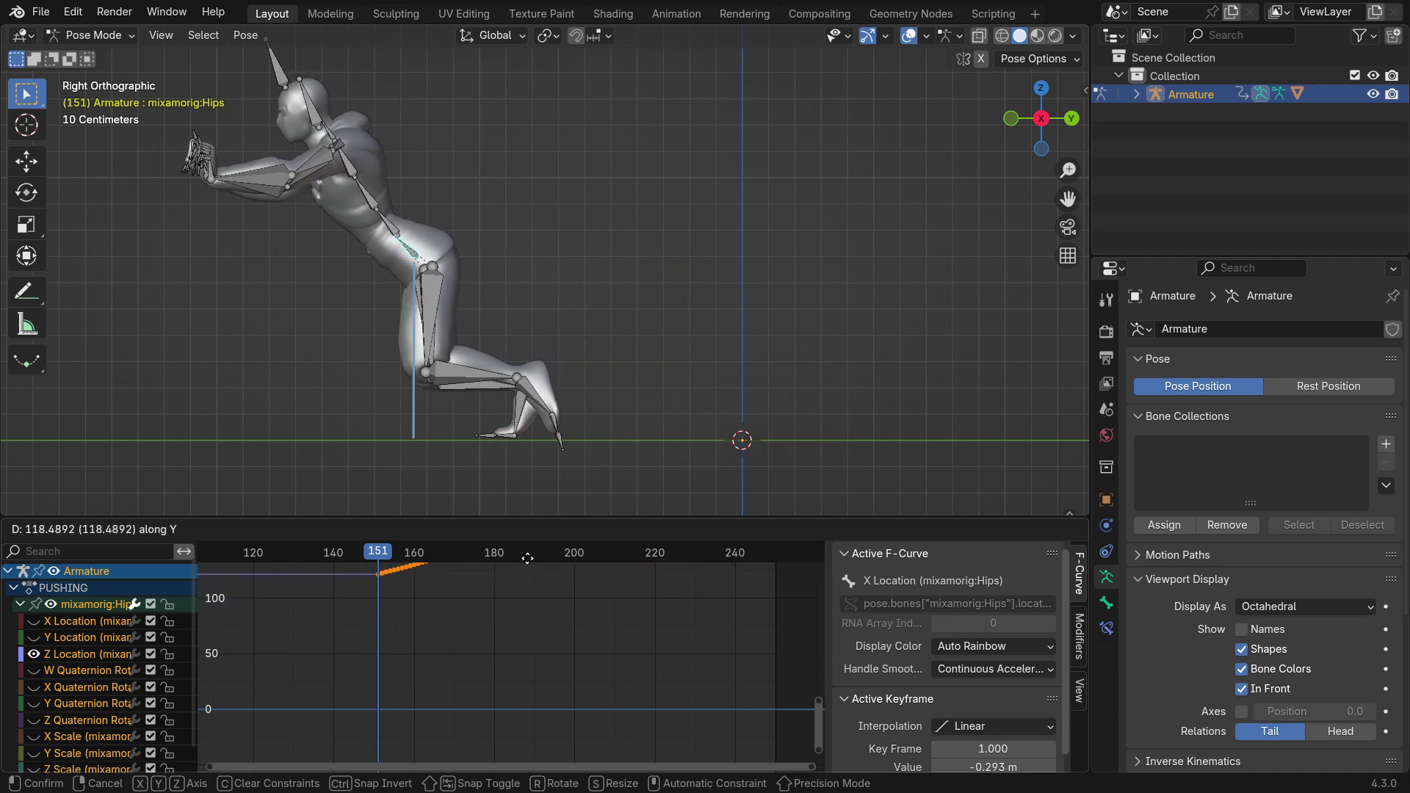
pyautogui.press('shift')
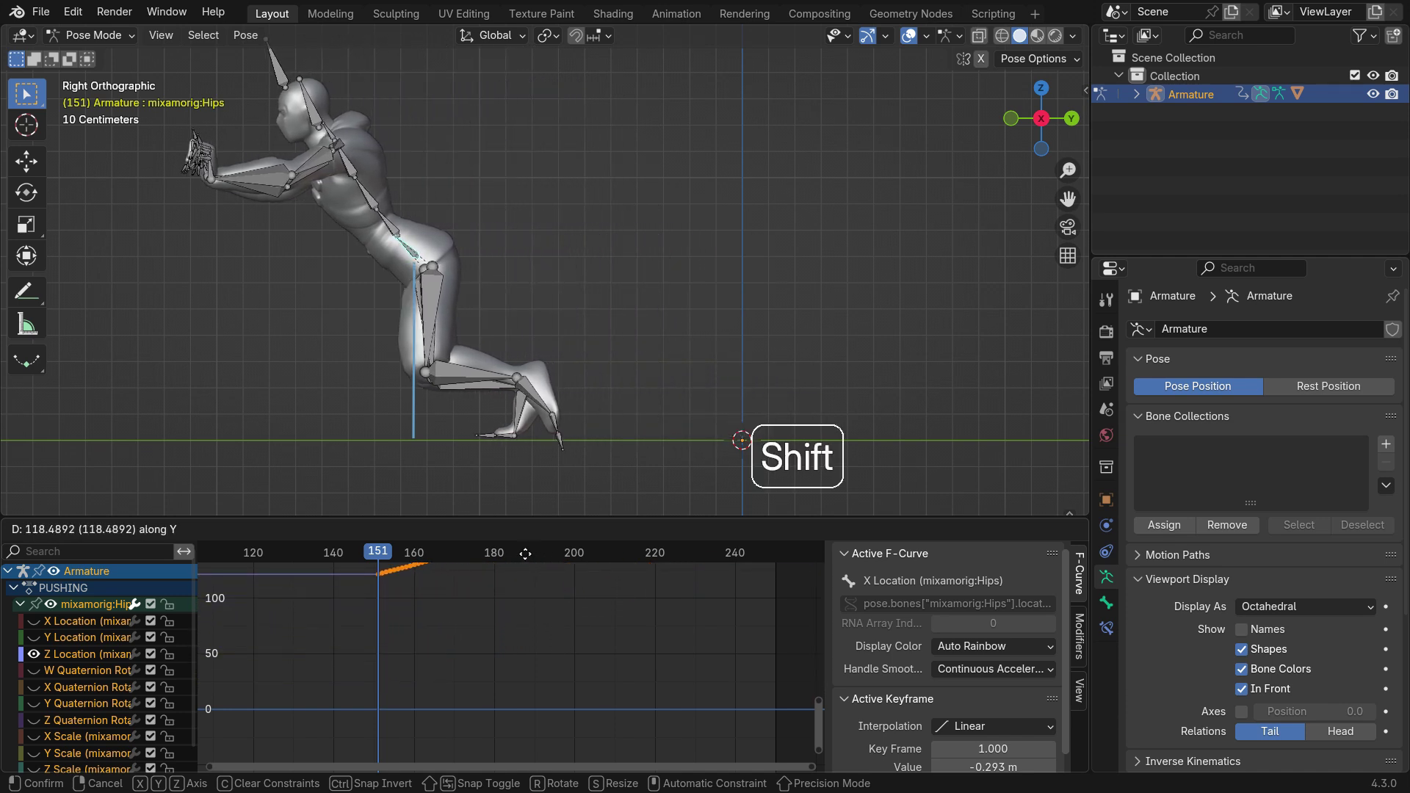
pyautogui.click(522, 766)
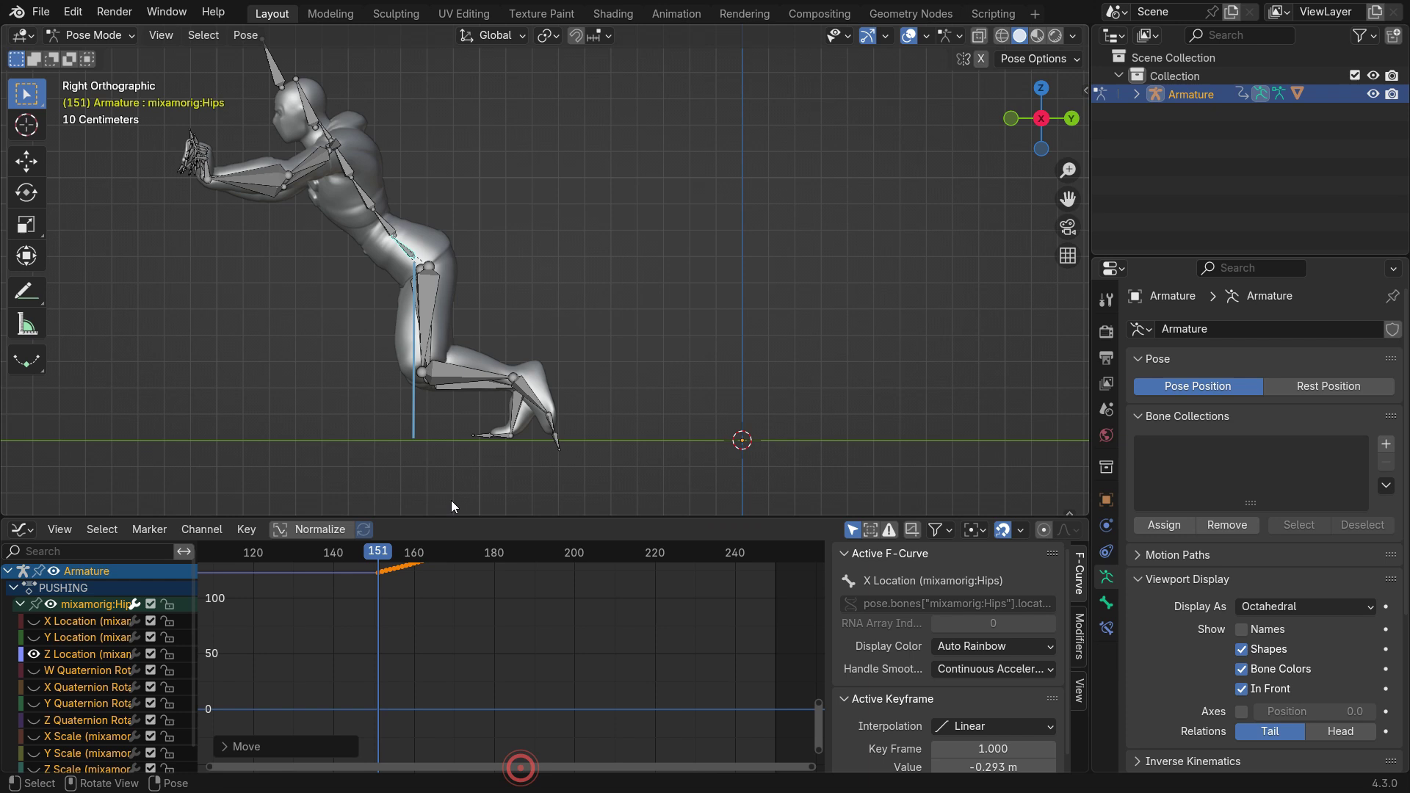
pyautogui.scroll(-4, 438, 674)
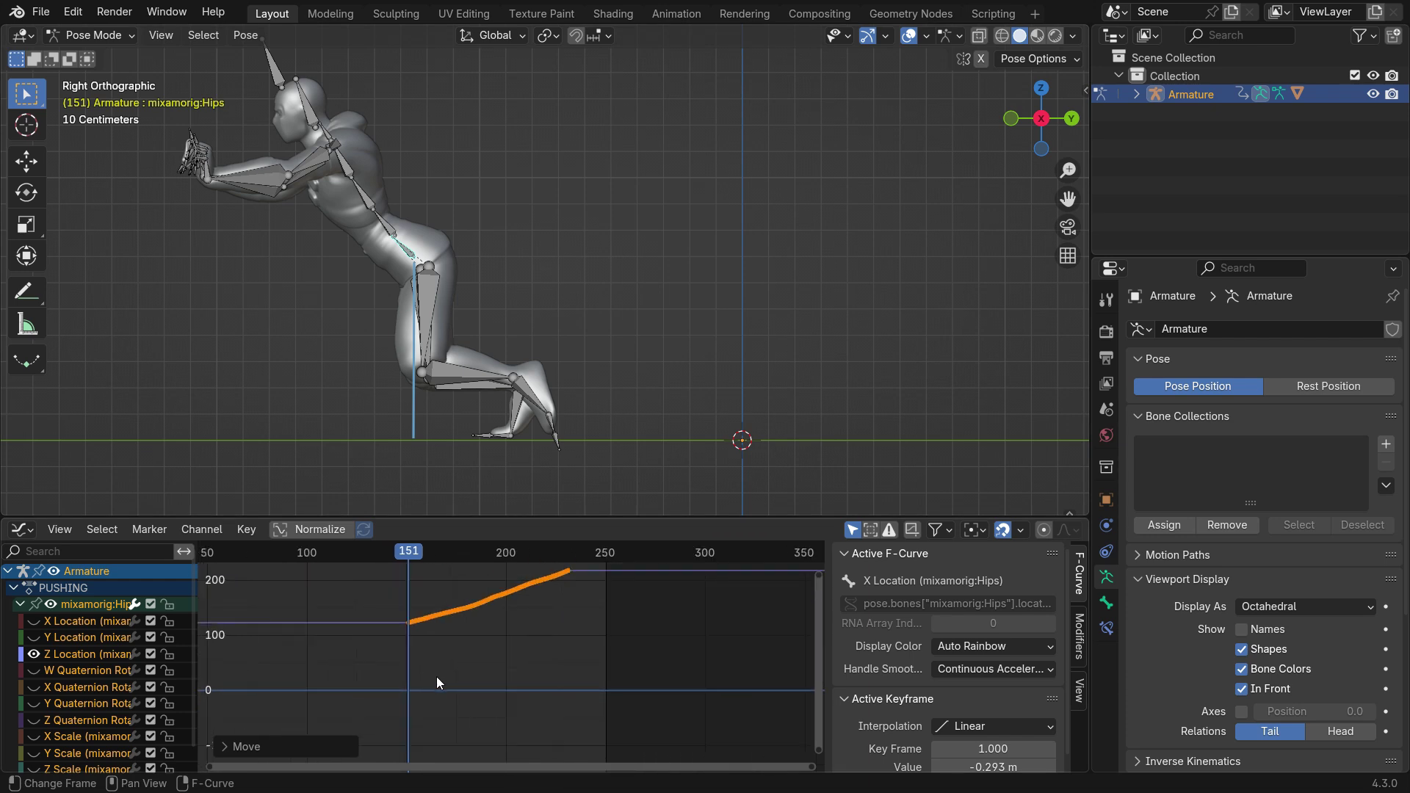
# Return to the Nonlinear Animation editor and exit tweak mode on the PUSHING strip
pyautogui.click(29, 532)
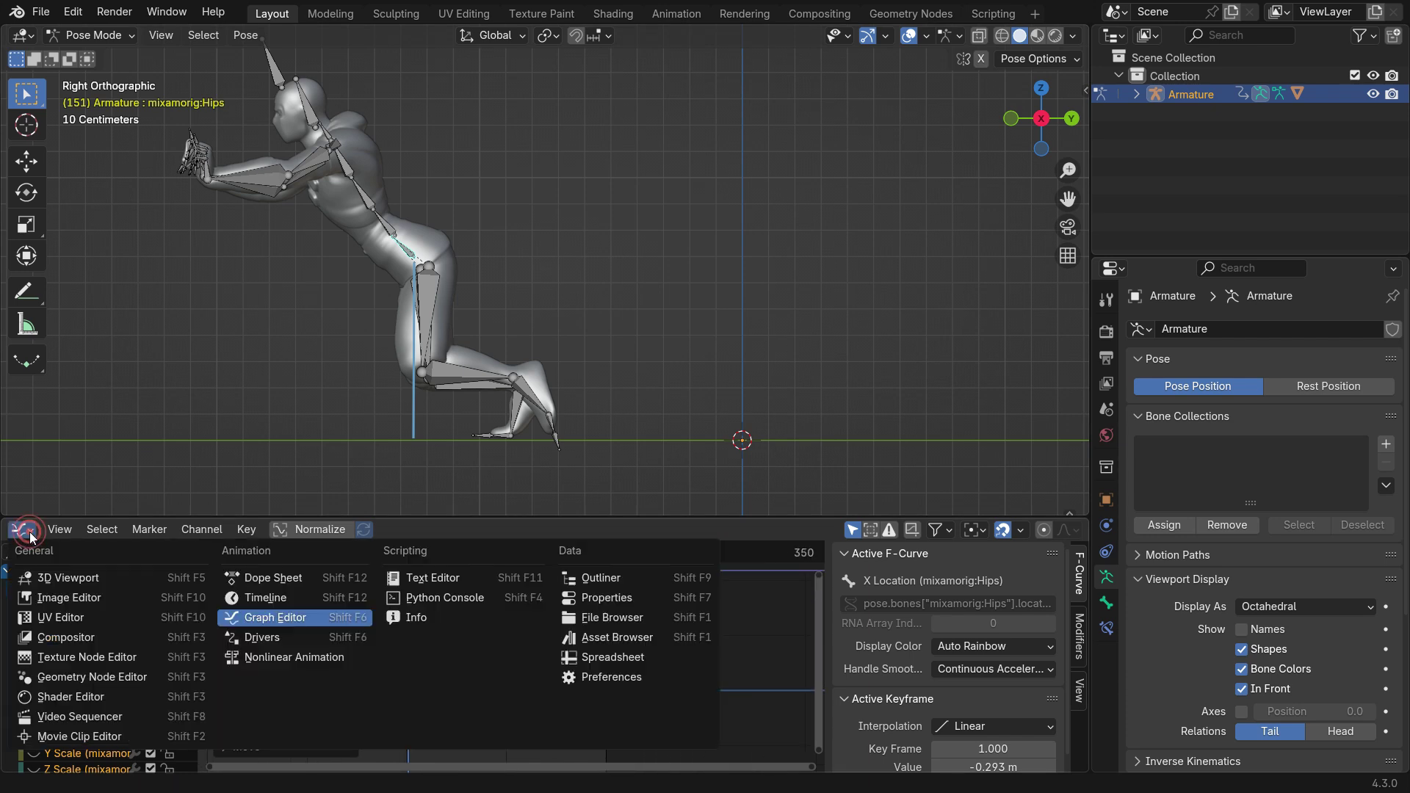
pyautogui.click(303, 659)
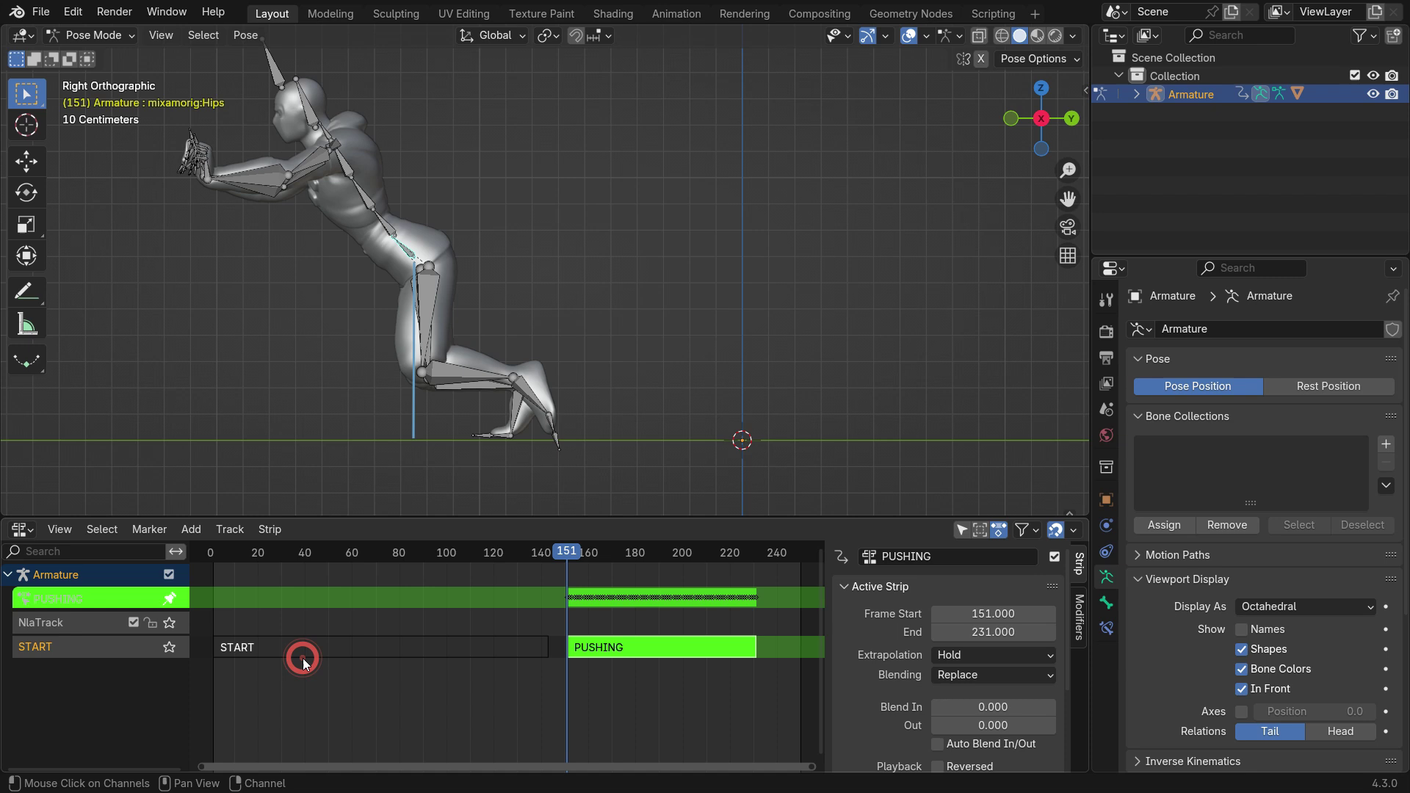
pyautogui.press('Tab')
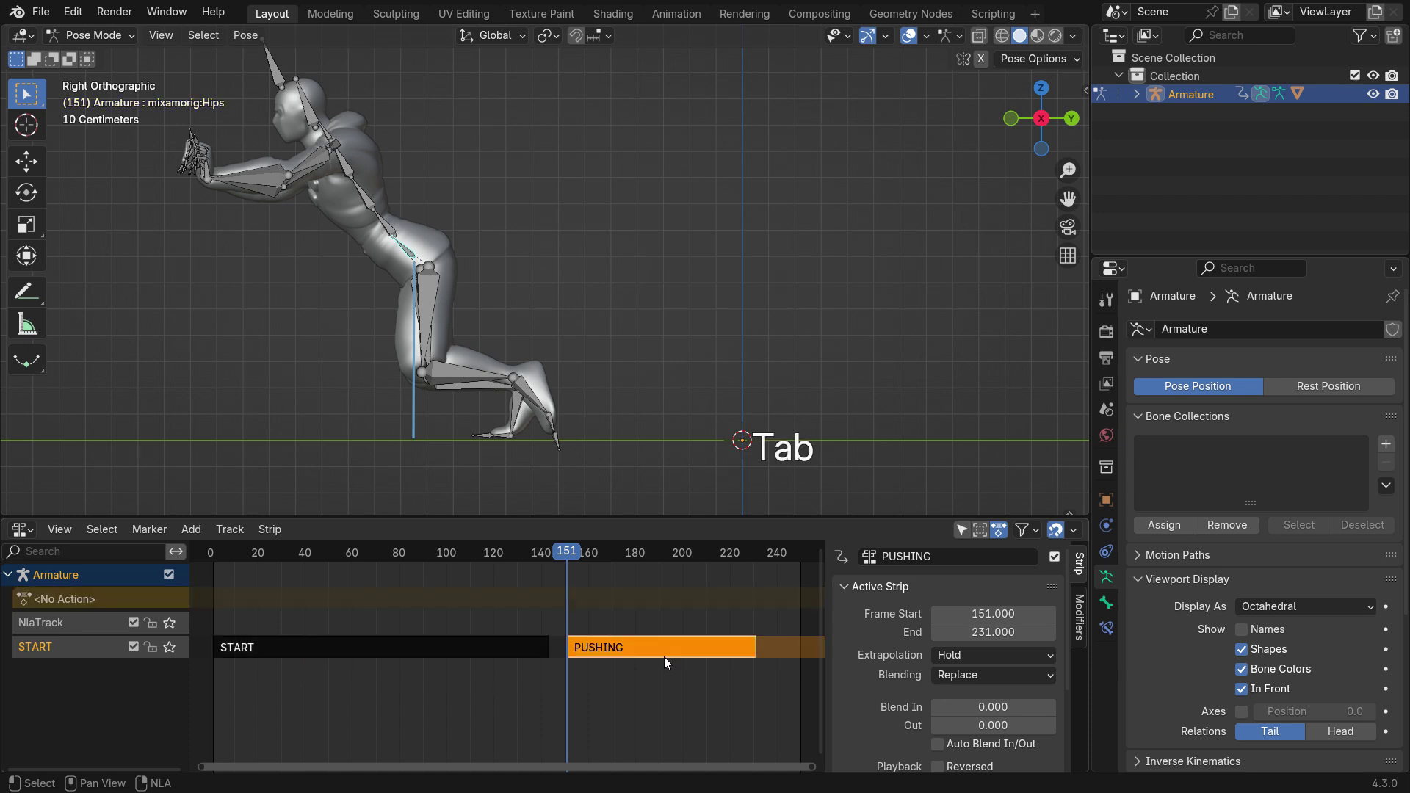
# Move the PUSHING strip to the track above START, starting at frame 136, and set its Blend In to 10
pyautogui.moveTo(619, 651); pyautogui.dragTo(588, 623)
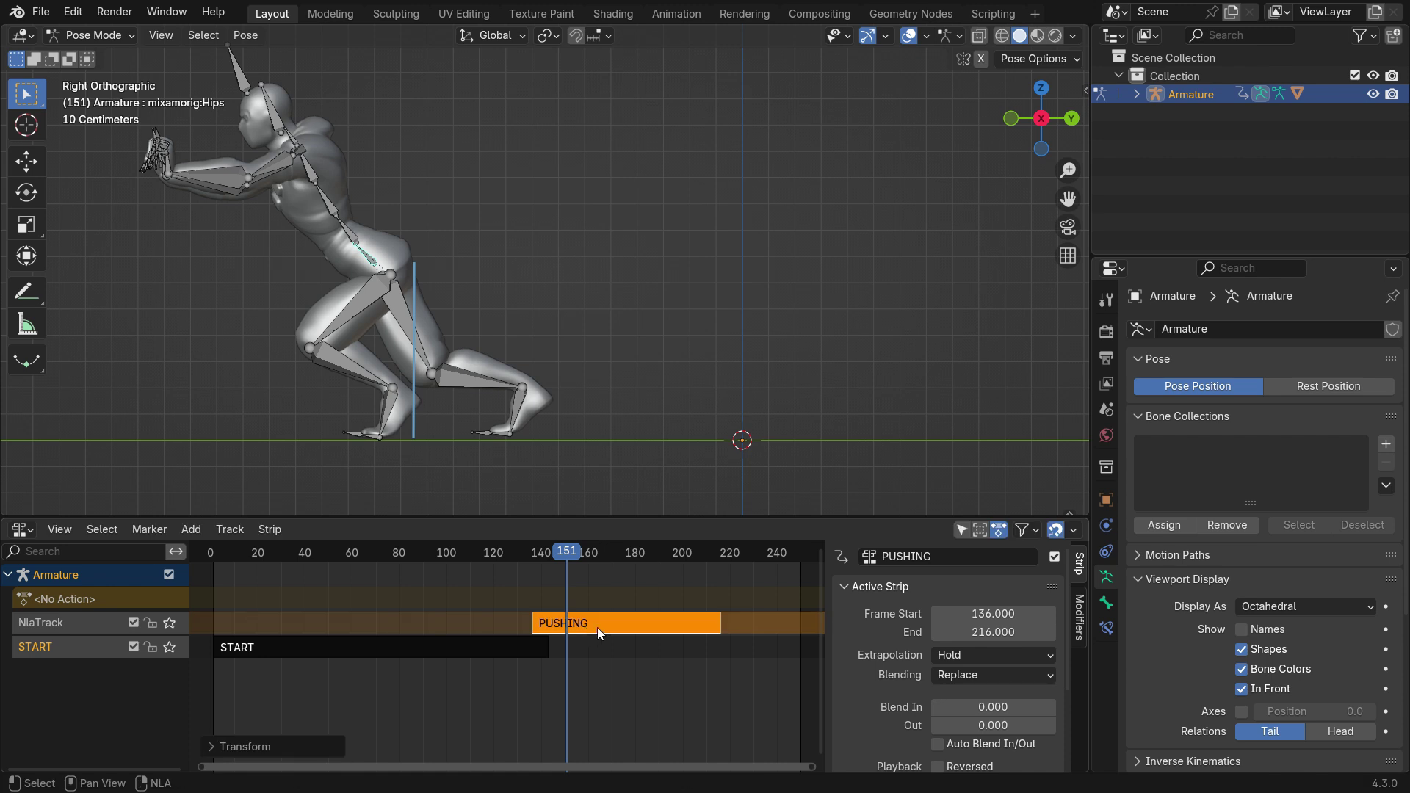
pyautogui.click(1007, 706)
pyautogui.write('10')
pyautogui.press('Return')
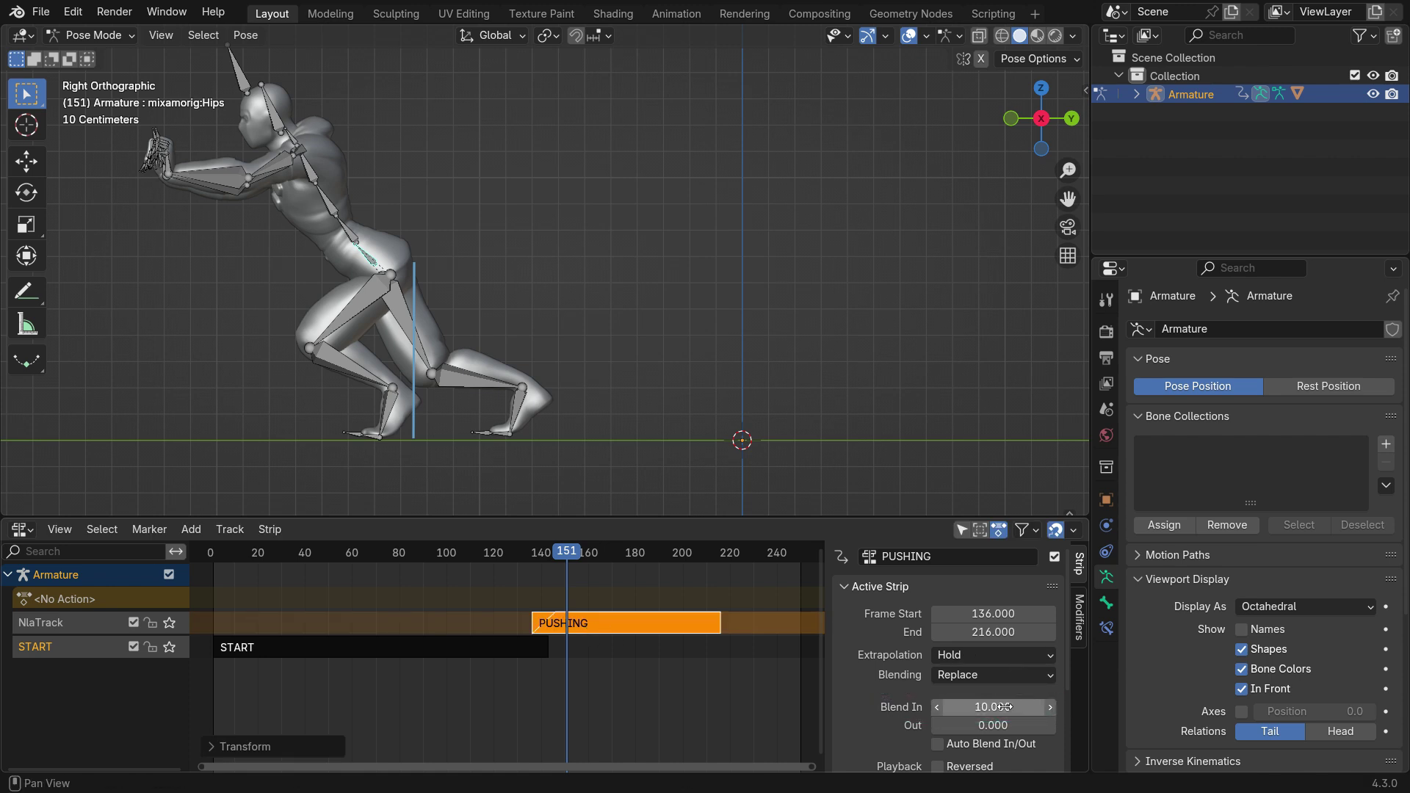
# Play the animation from before the overlap to check the transition from START to PUSHING
pyautogui.moveTo(561, 551); pyautogui.dragTo(316, 607)
pyautogui.scroll(-3, 641, 425)
pyautogui.press('space')
pyautogui.scroll(2, 553, 422)
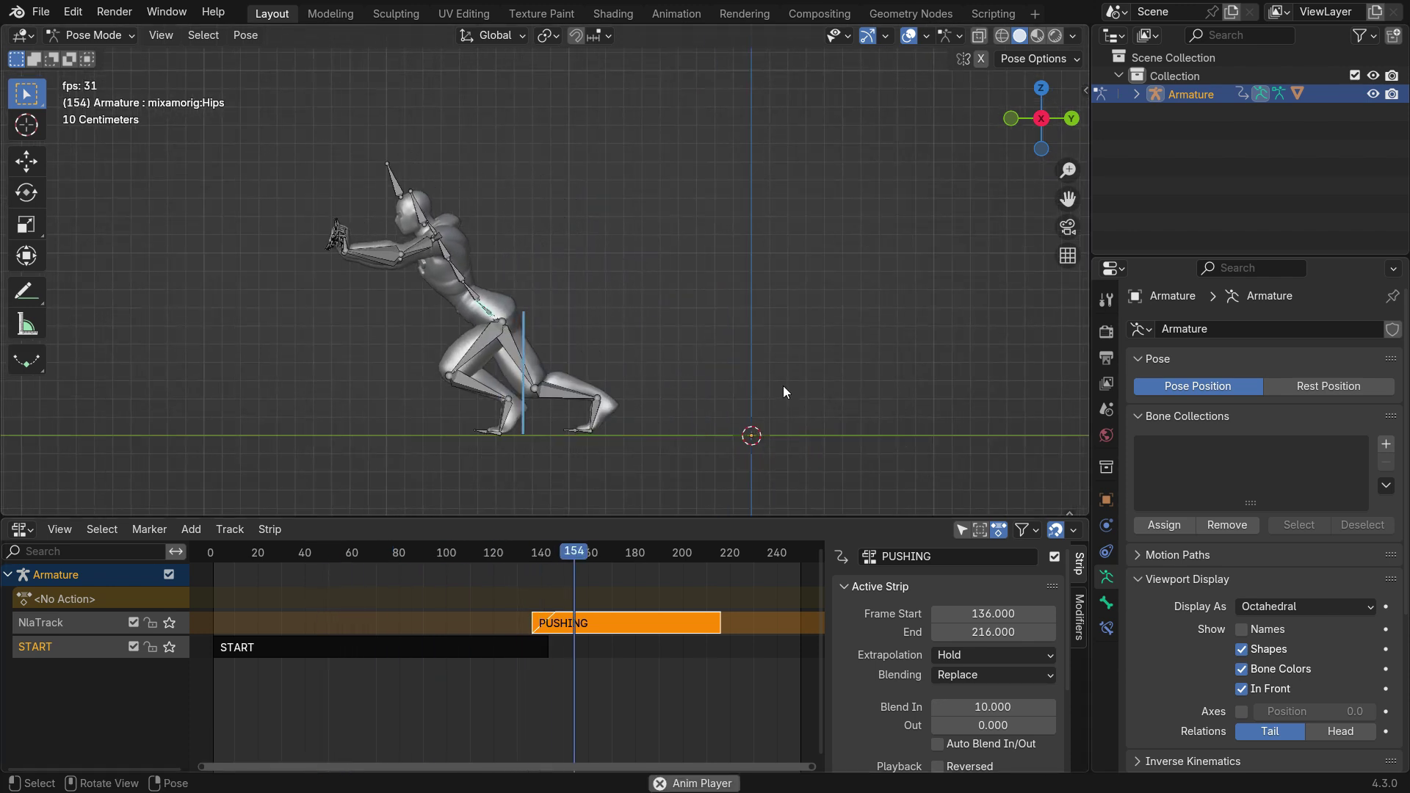
pyautogui.press('space')
pyautogui.press('space')
pyautogui.press('space')
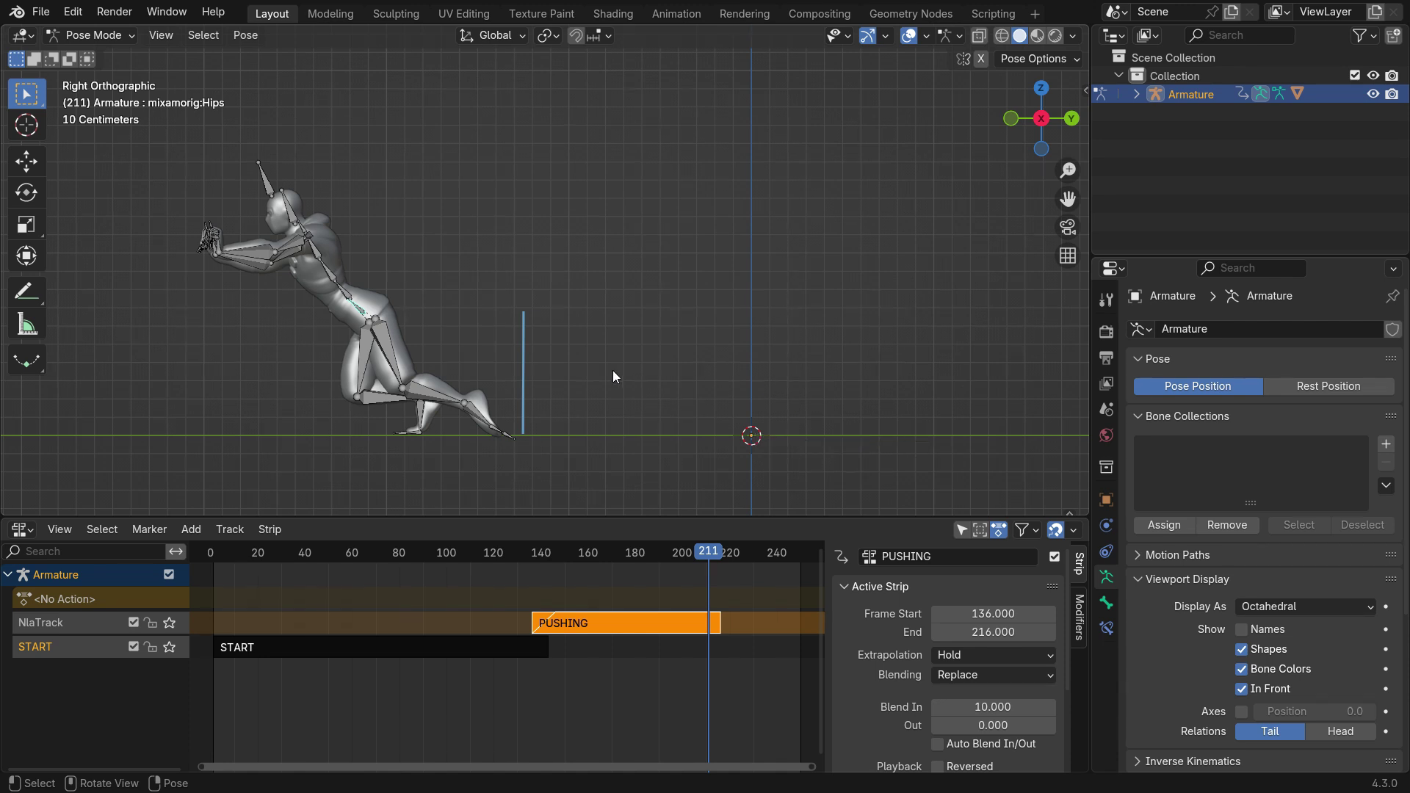
# Add the STOP action as a strip and place it on the PUSHING track, starting at frame 223
pyautogui.click(191, 530)
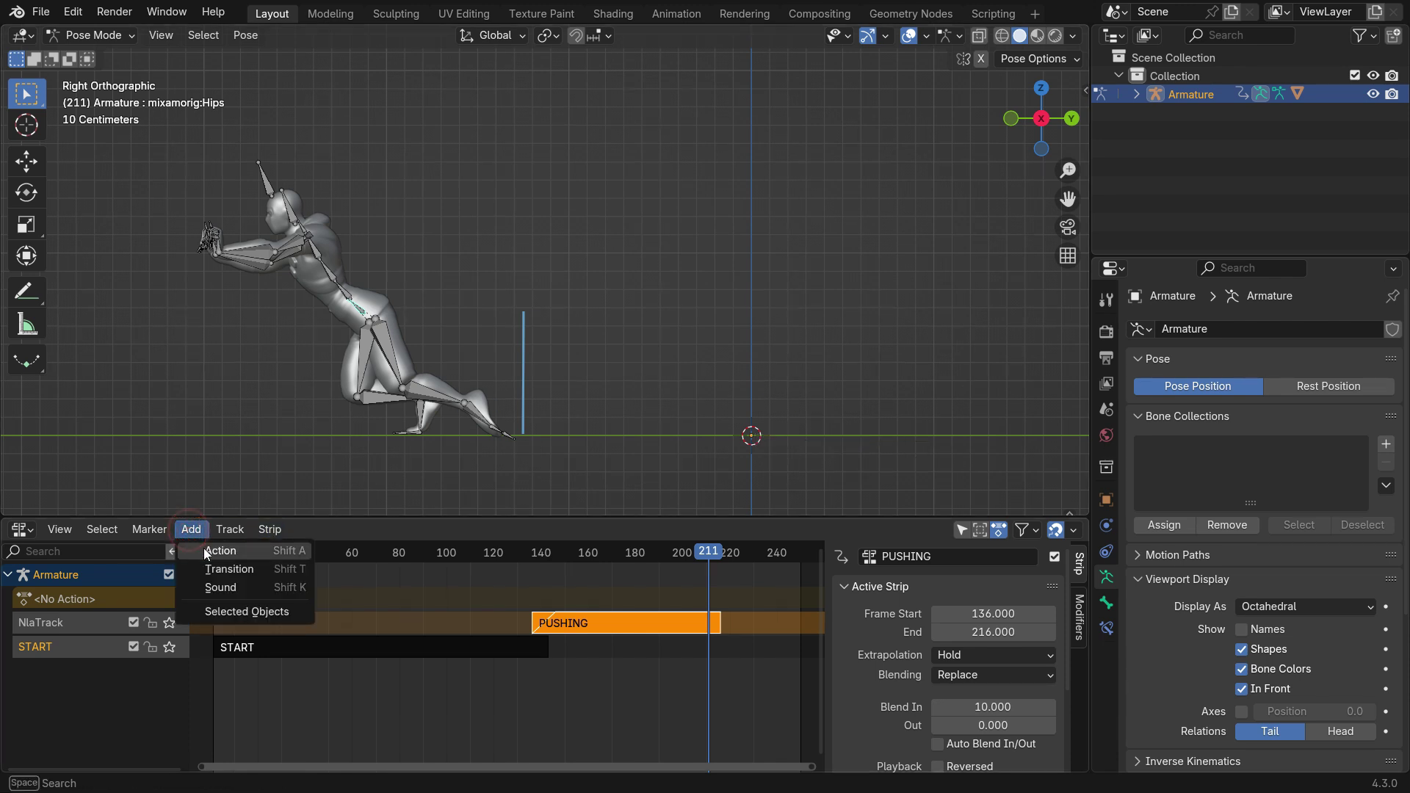
pyautogui.click(220, 551)
pyautogui.click(276, 600)
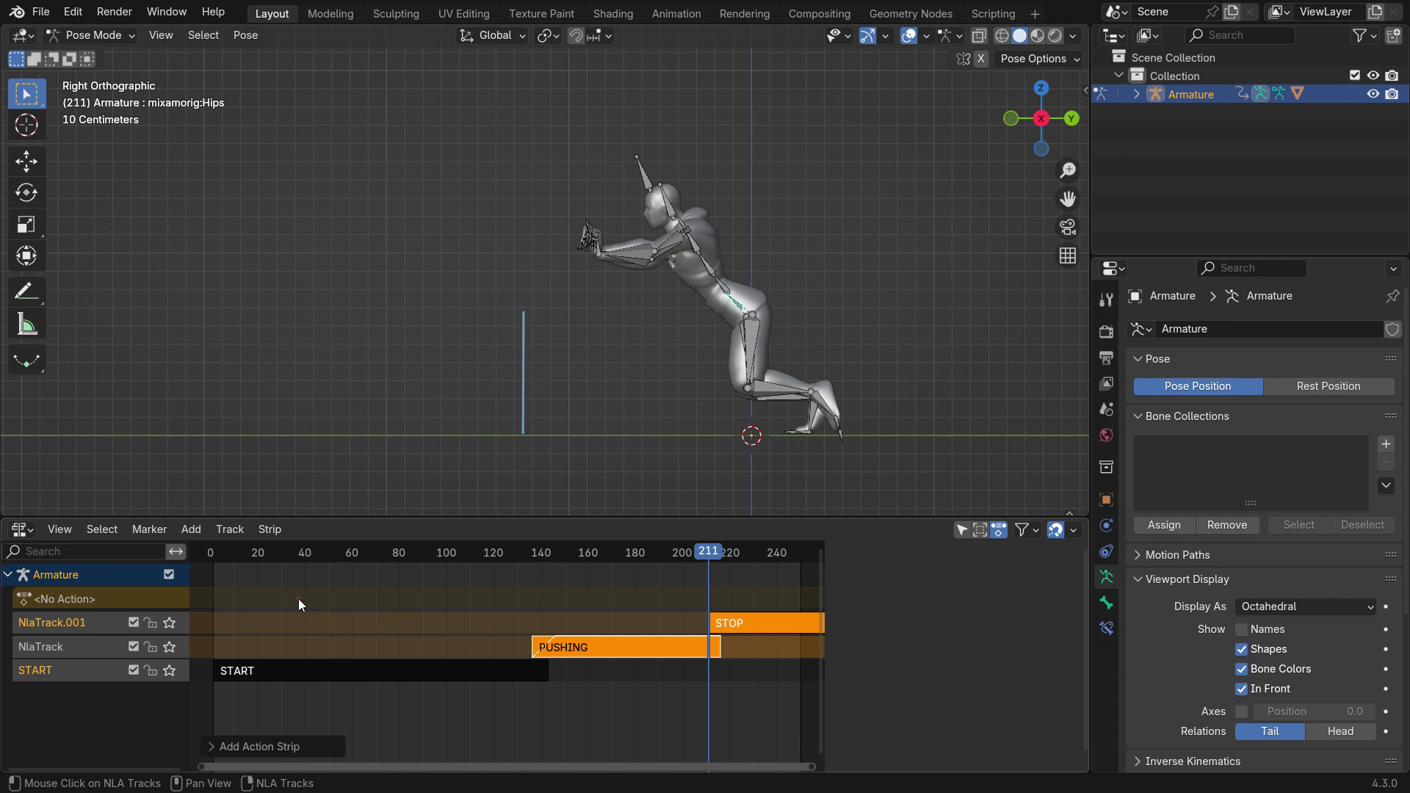
pyautogui.scroll(-2, 387, 651)
pyautogui.scroll(2, 623, 624)
pyautogui.click(623, 624)
pyautogui.press('n')
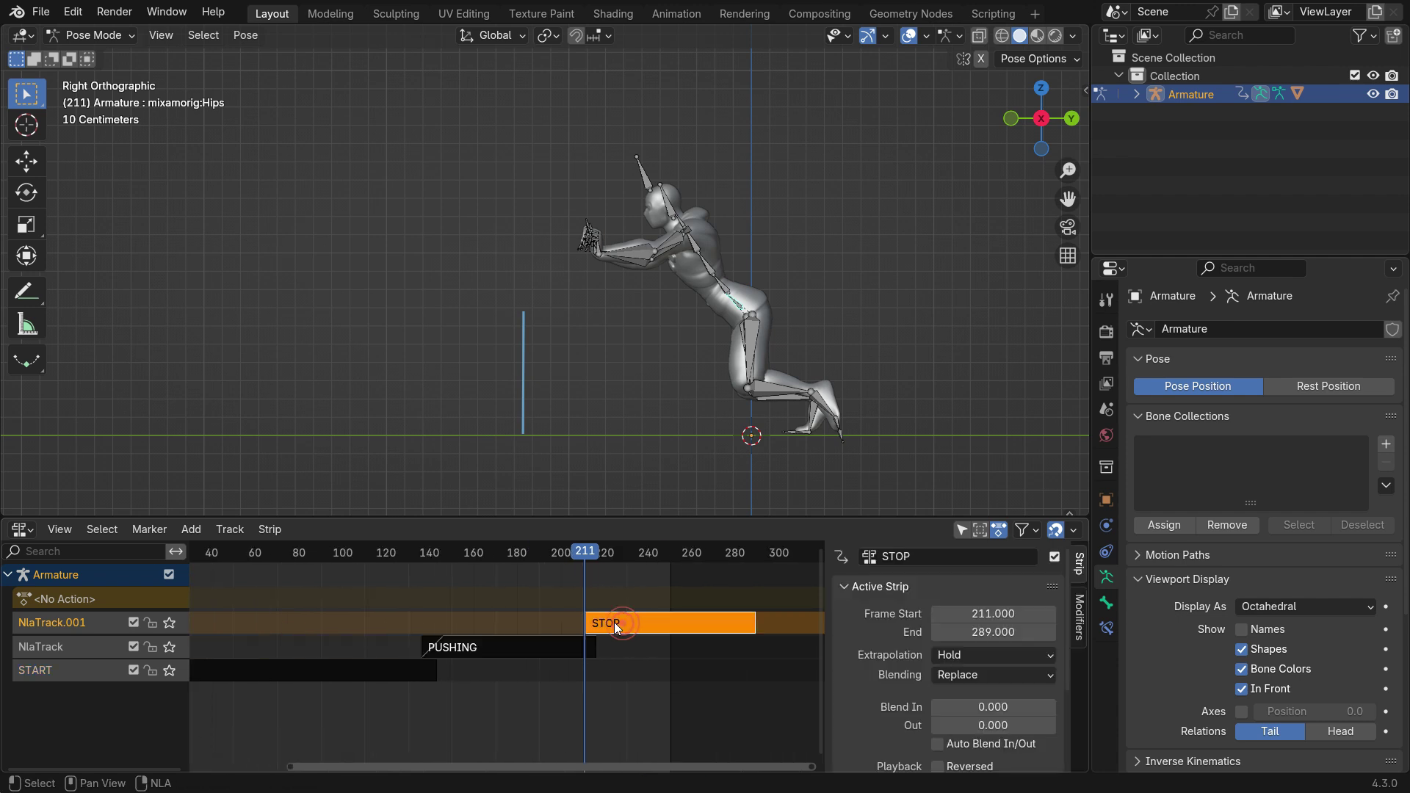
pyautogui.moveTo(614, 623); pyautogui.dragTo(642, 654)
# At PUSHING's last frame, 216, annotate a vertical line from the hips bone down to the ground
pyautogui.moveTo(584, 556); pyautogui.dragTo(595, 599)
pyautogui.moveTo(27, 292); pyautogui.dragTo(95, 327)
pyautogui.moveTo(348, 312); pyautogui.dragTo(351, 429)
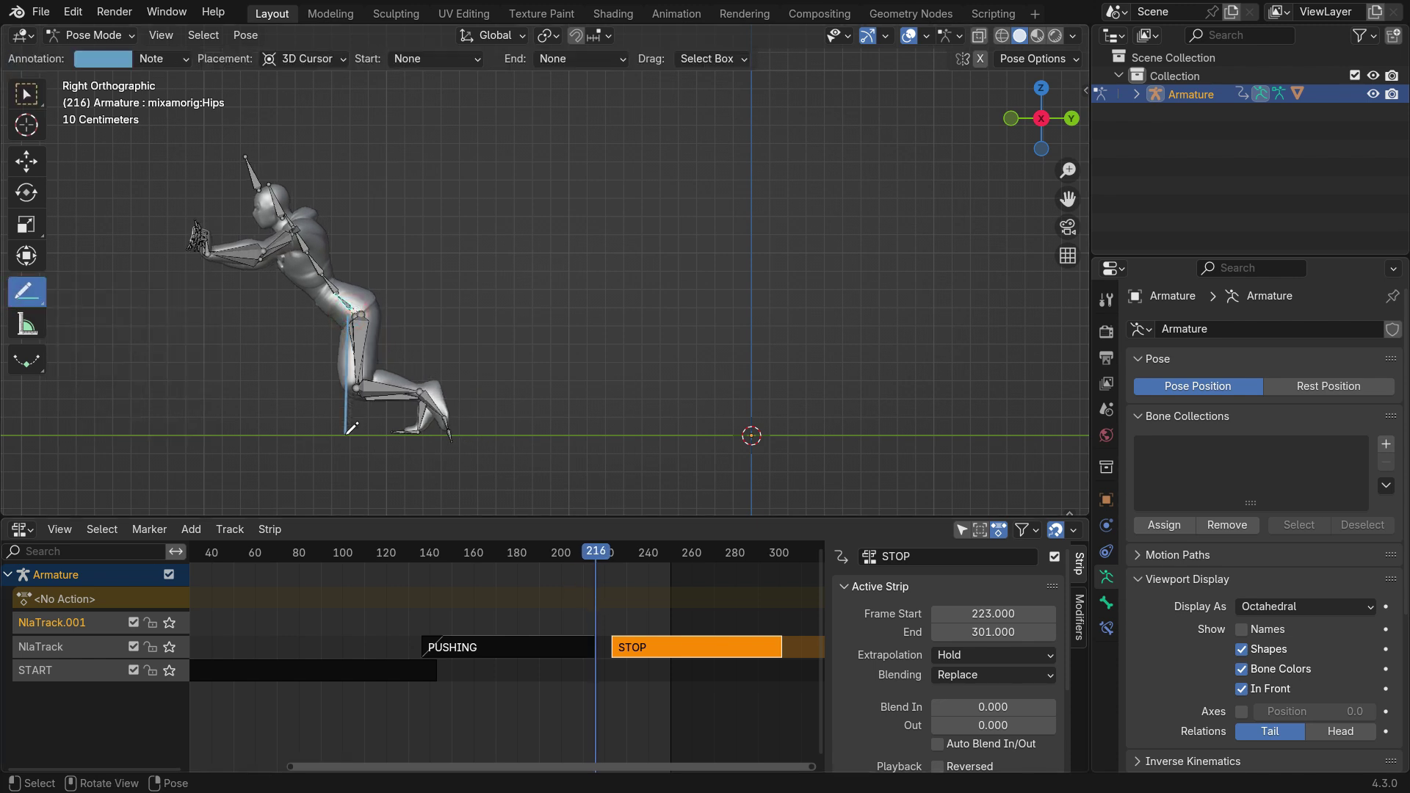
# Go to the STOP strip's first frame at 223 and open its action for tweaking in the Graph Editor
pyautogui.click(610, 567)
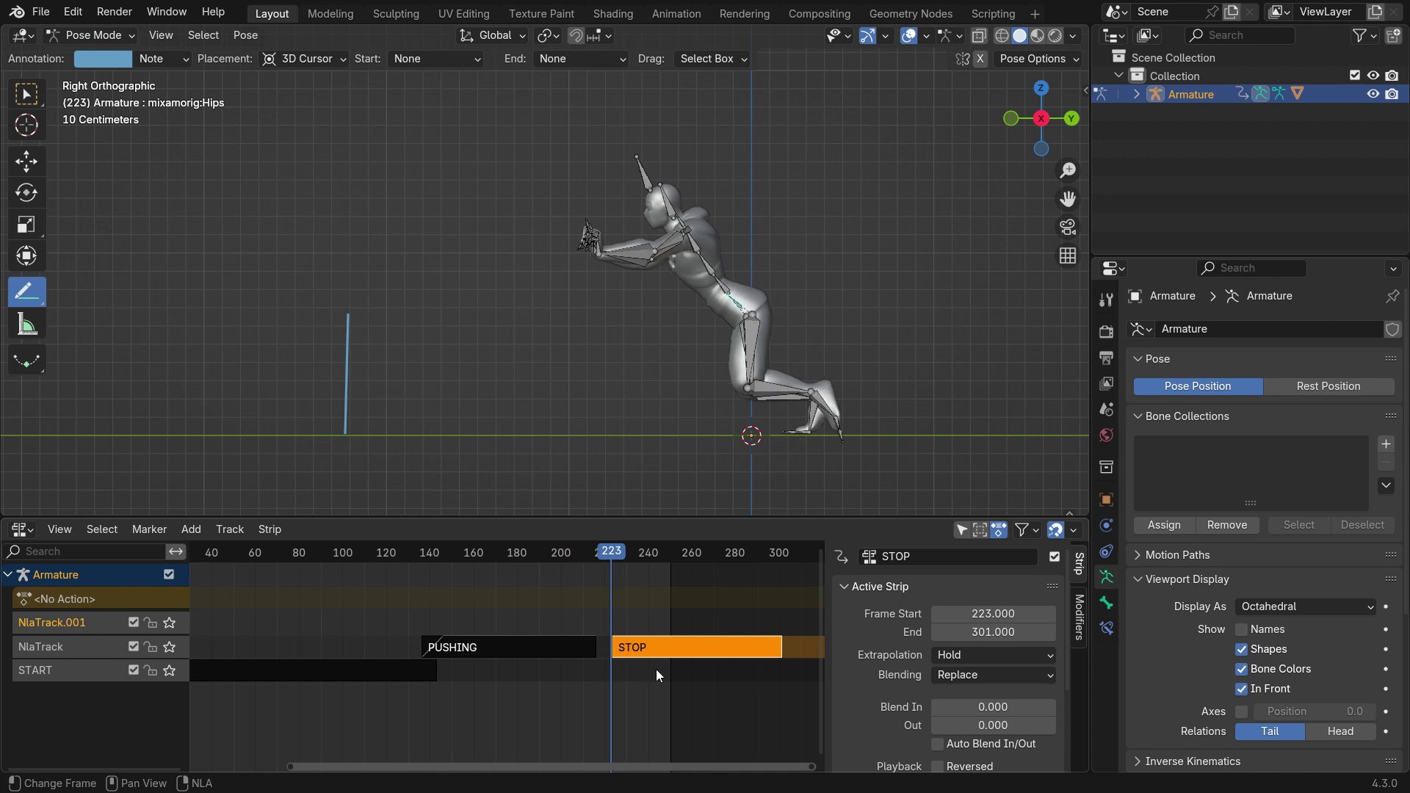
pyautogui.press('Tab')
pyautogui.click(22, 529)
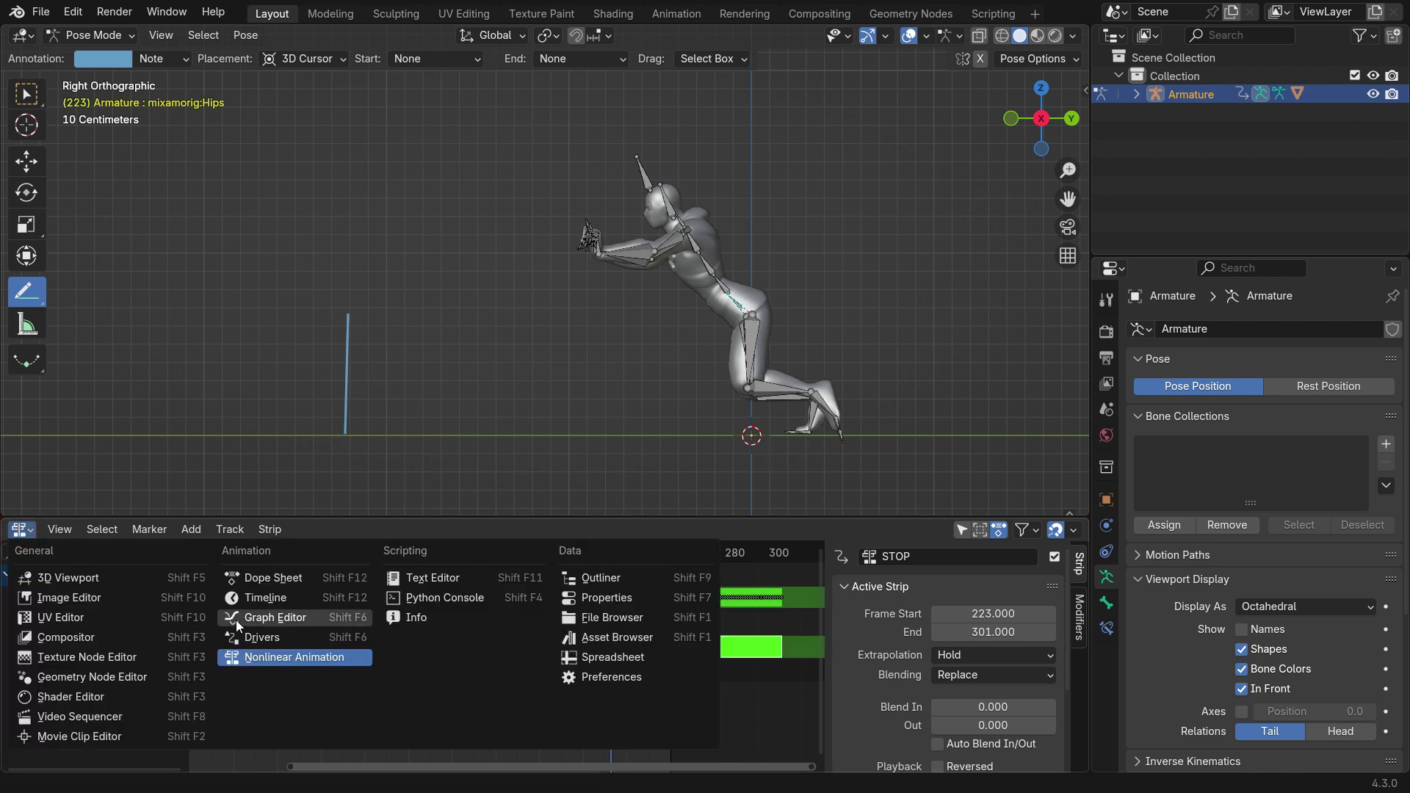
pyautogui.click(236, 620)
# Hide all STOP hips curves except Z Location and bring that curve into view
pyautogui.click(21, 605)
pyautogui.click(52, 607)
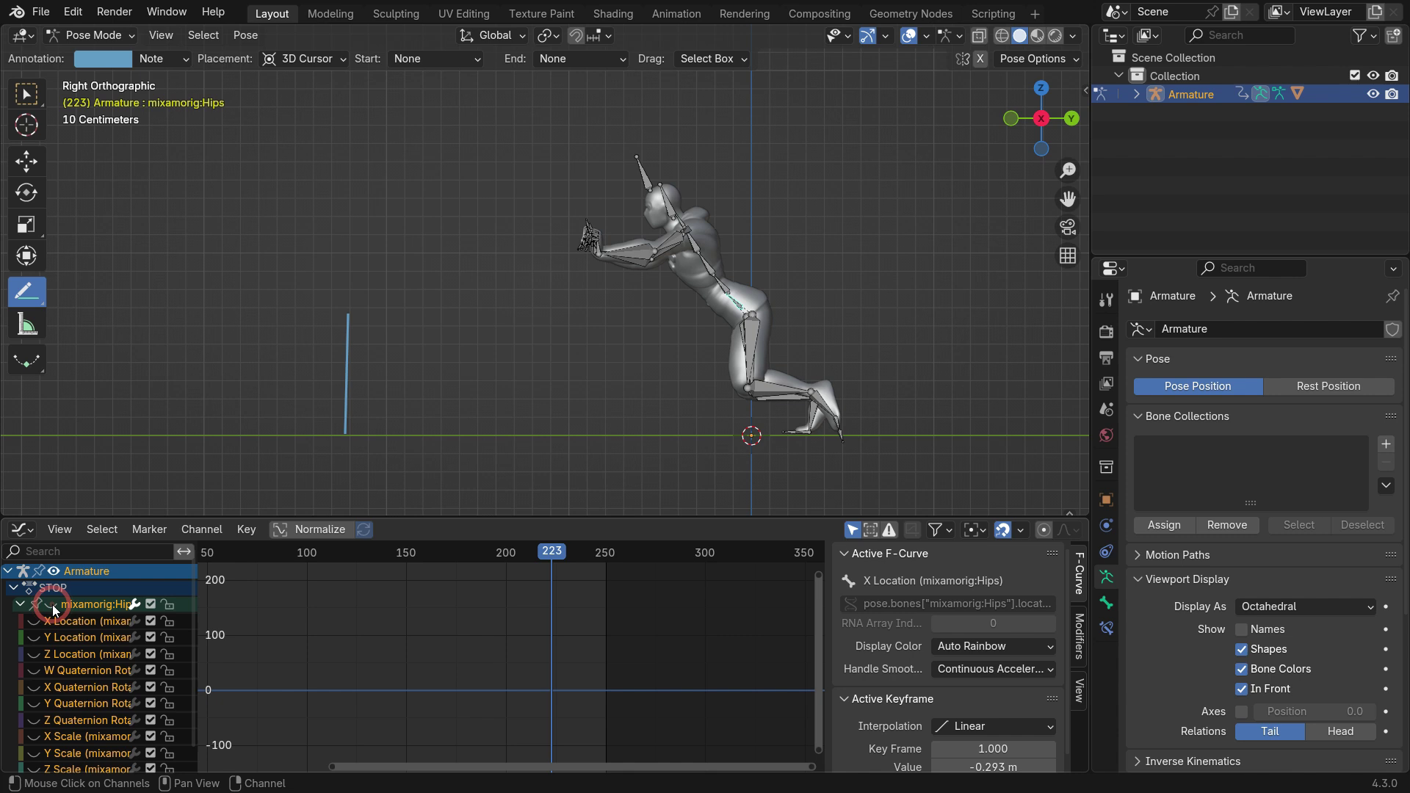
pyautogui.click(34, 653)
pyautogui.scroll(1, 680, 633)
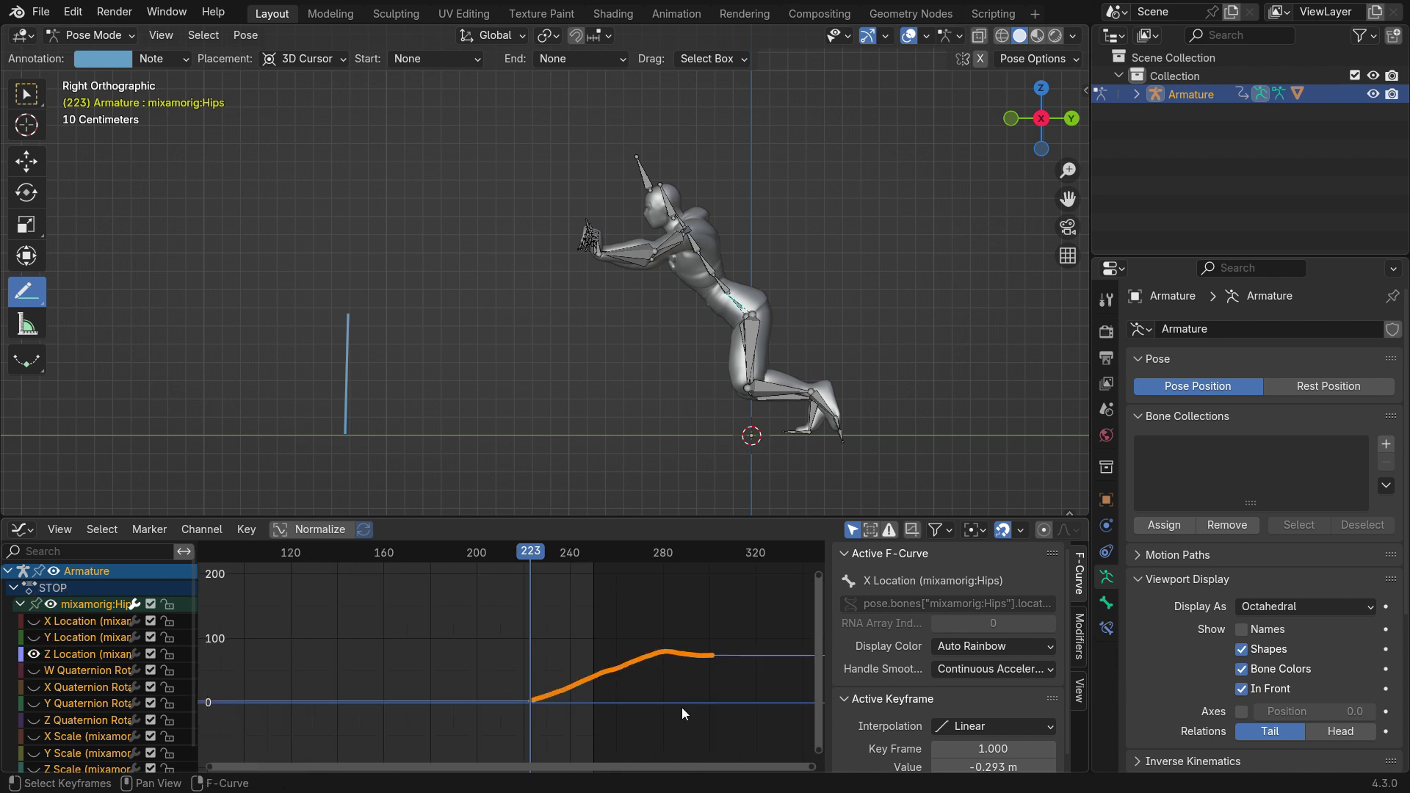
# Move the STOP hips Z Location curve up by about 215, fine-tuning it until the hips meet the annotation line
pyautogui.press('g')
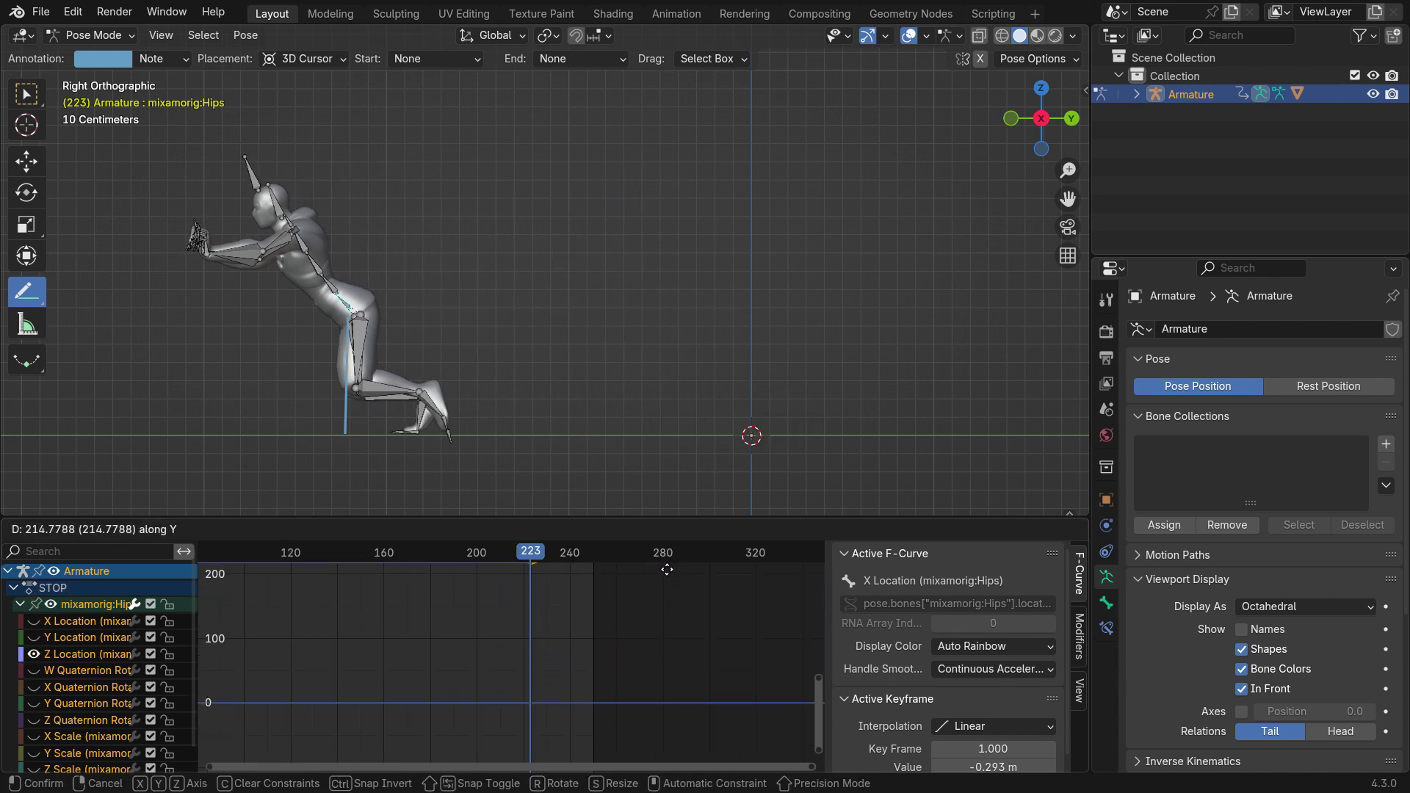
pyautogui.click(667, 569)
pyautogui.scroll(4, 323, 319)
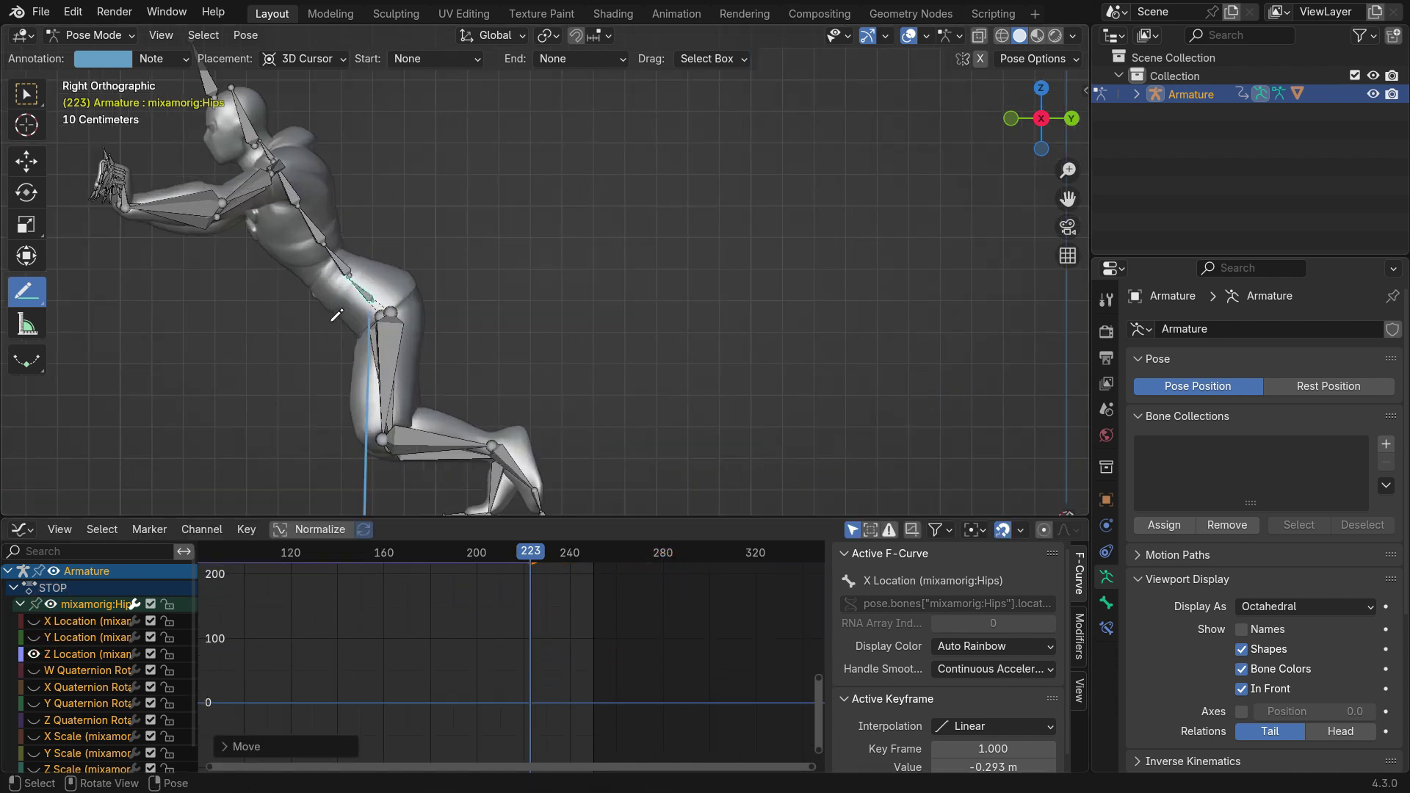
pyautogui.press('g')
pyautogui.click(614, 643)
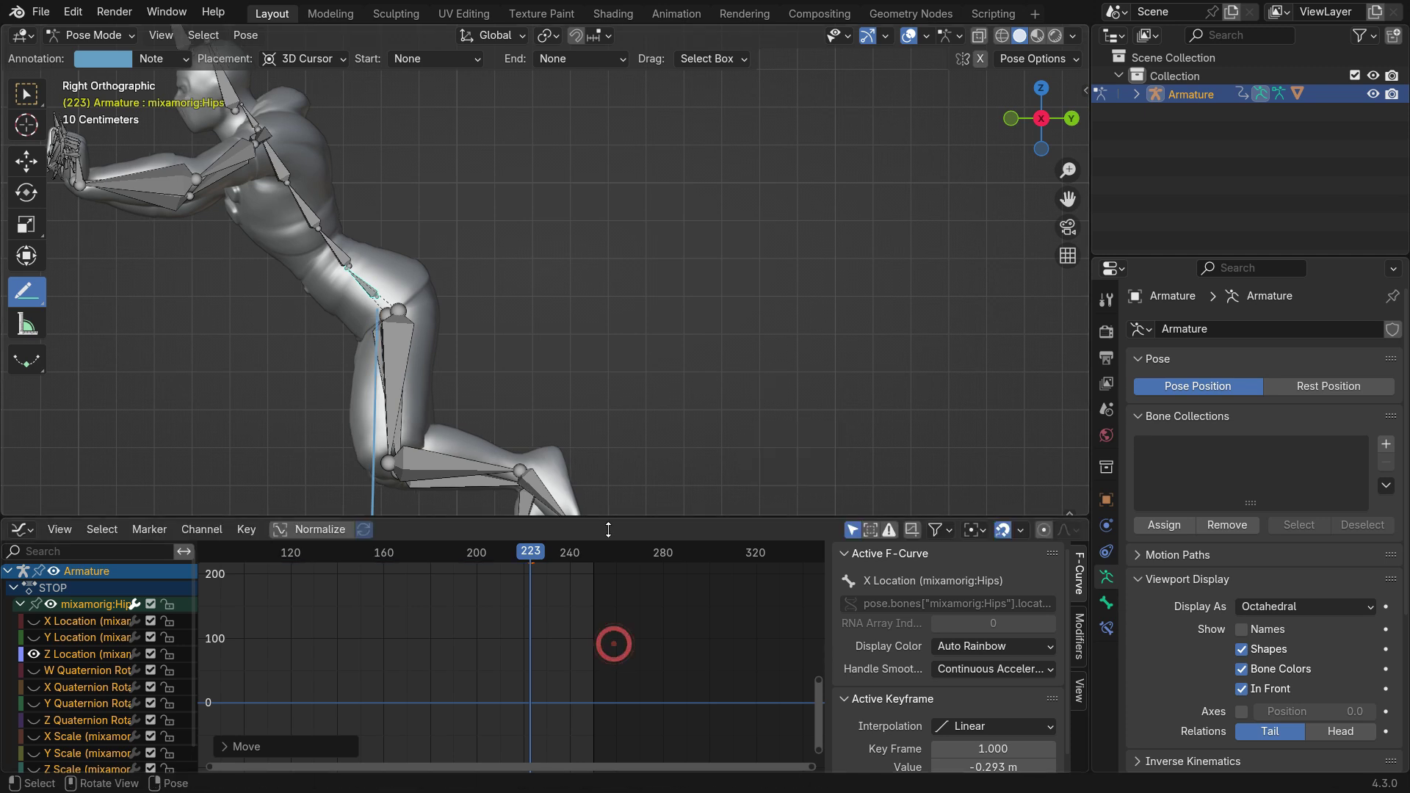
pyautogui.scroll(-4, 539, 680)
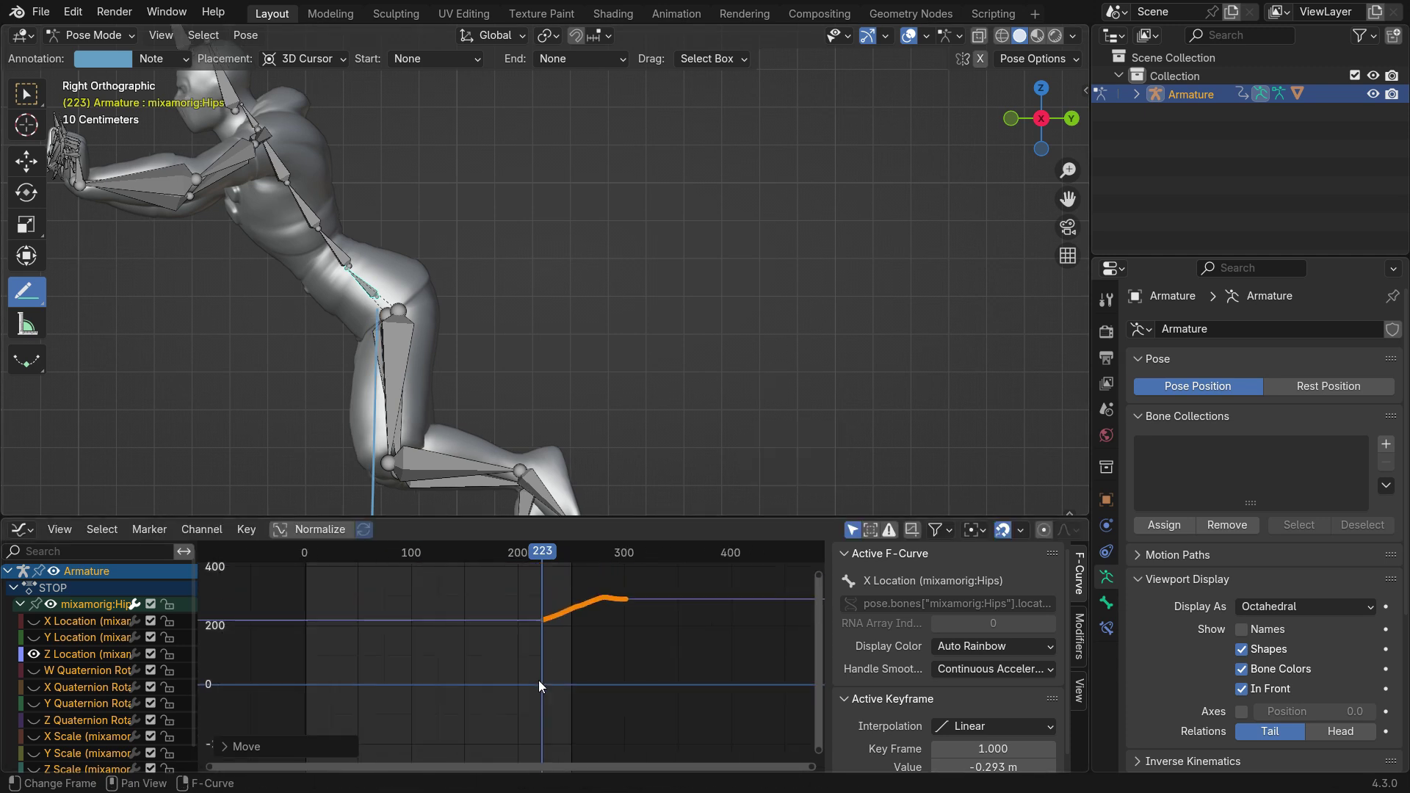
# Return to the Nonlinear Animation editor and exit tweak mode on the STOP strip
pyautogui.click(22, 529)
pyautogui.click(312, 656)
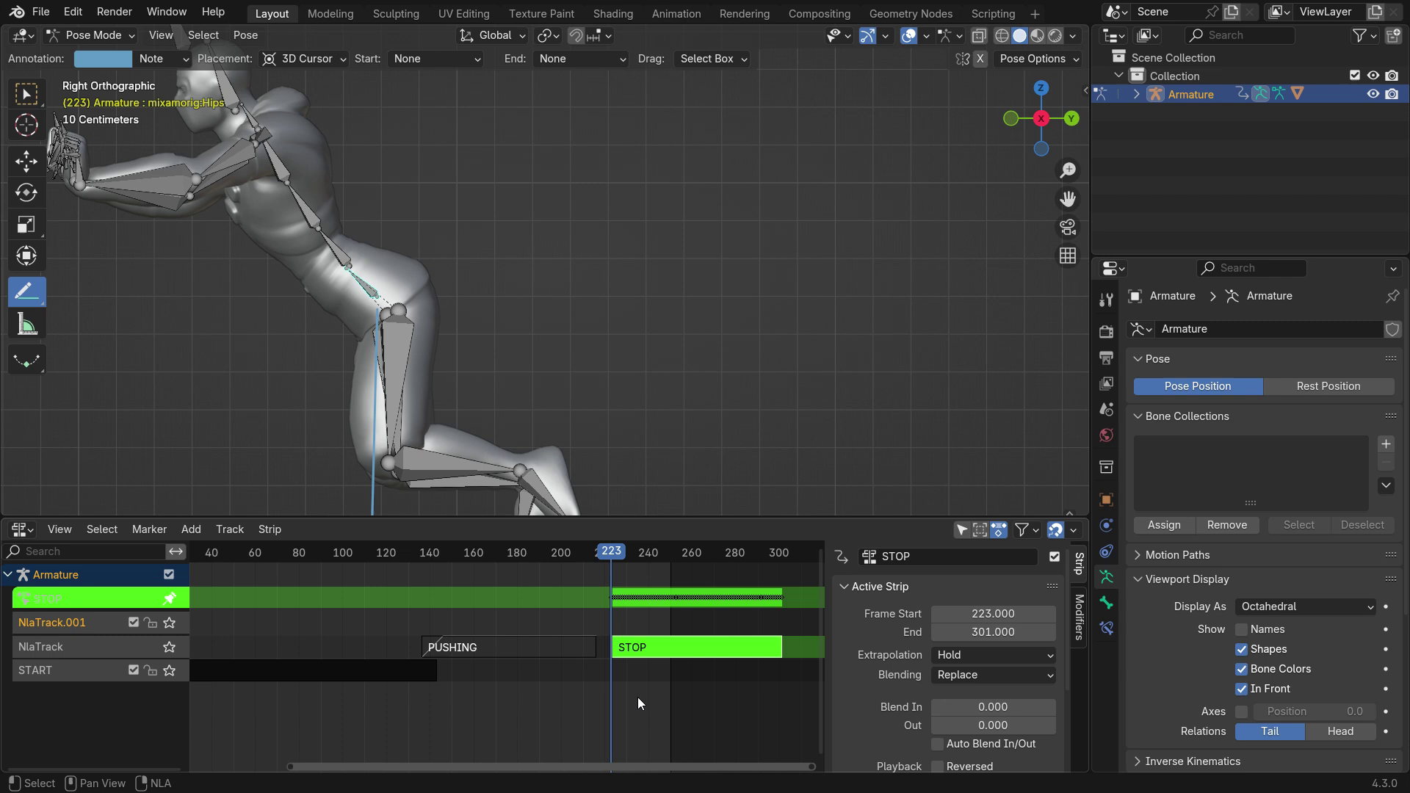
pyautogui.press('Tab')
# Move the STOP strip to NlaTrack.001 starting at frame 208, set its Blend In to 10, and scrub through the transition
pyautogui.press('g')
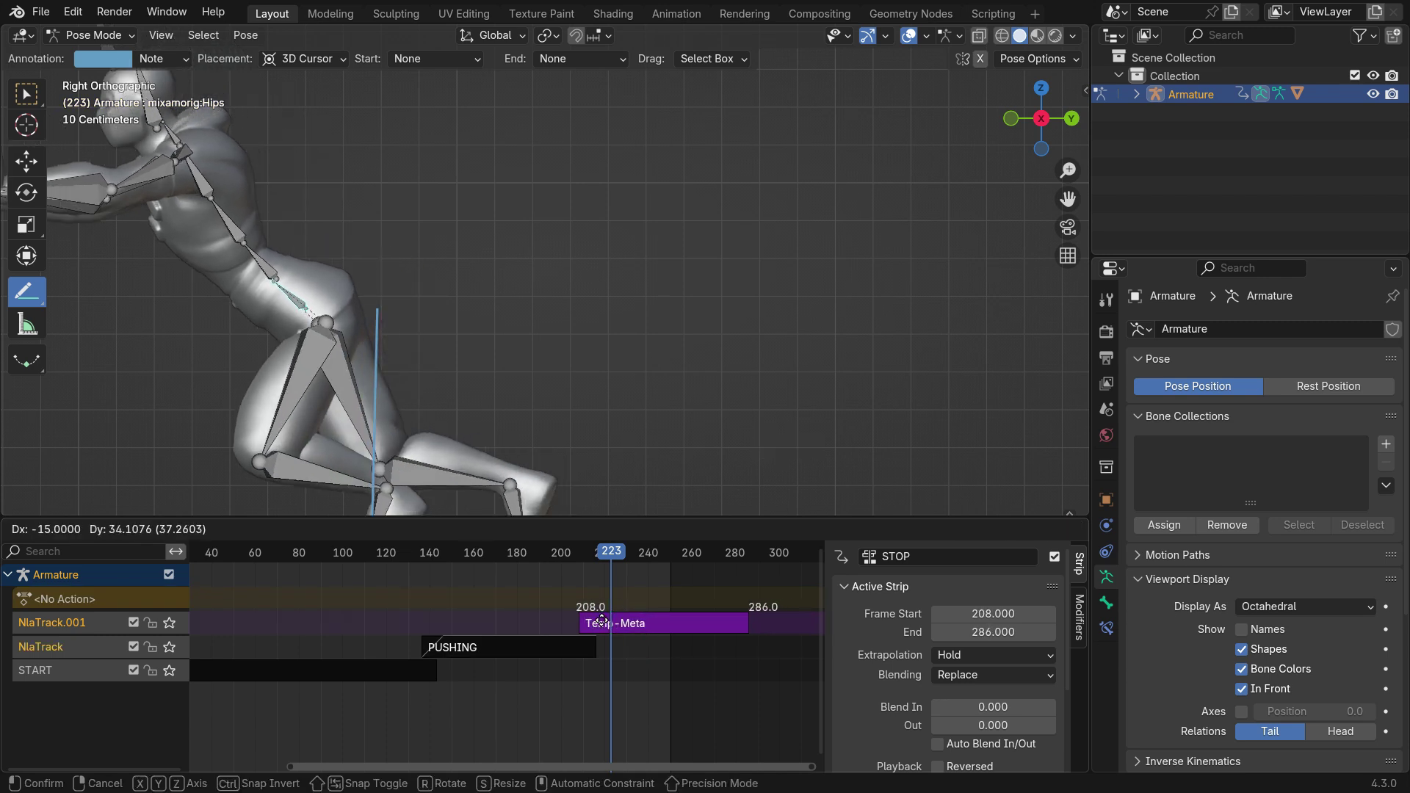
pyautogui.click(600, 617)
pyautogui.moveTo(984, 707); pyautogui.dragTo(992, 706)
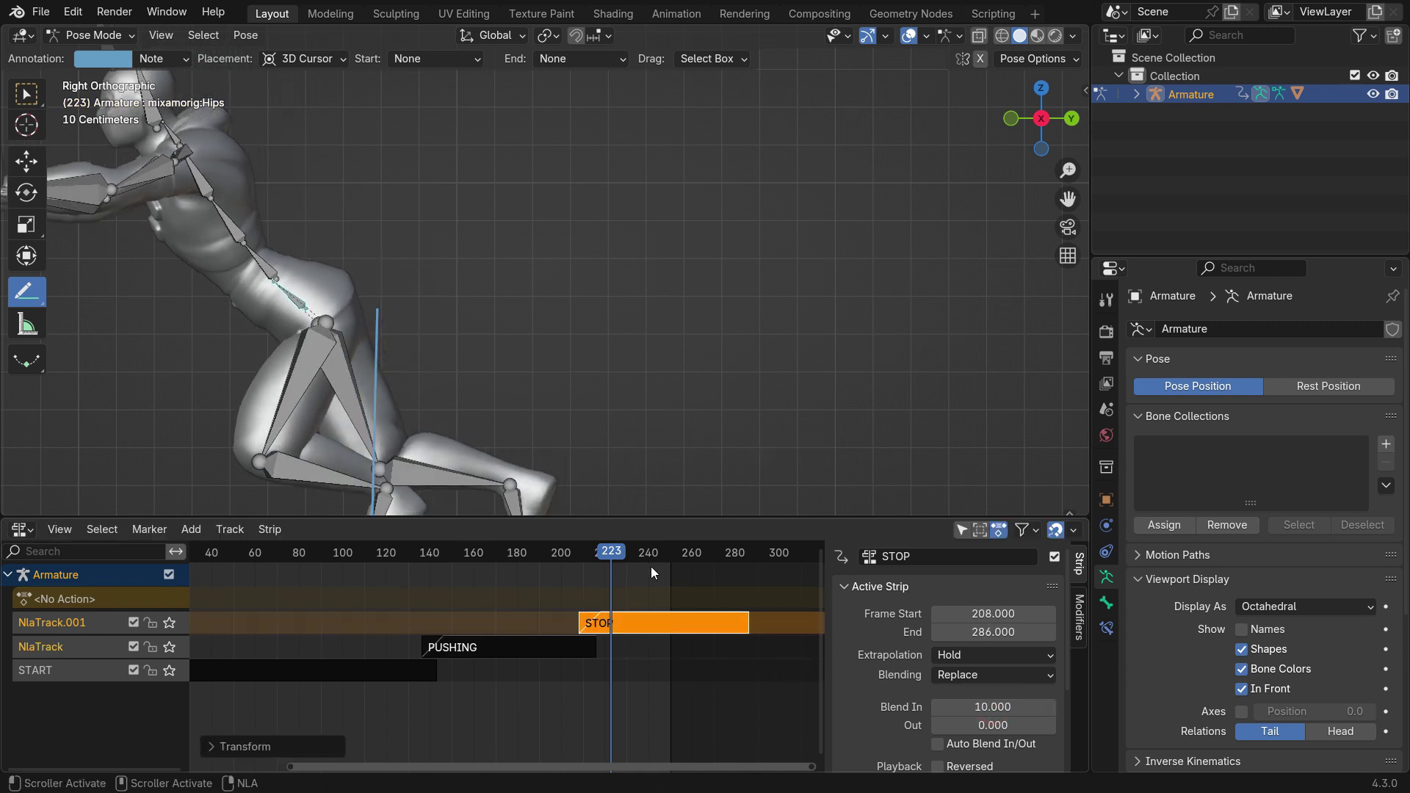
pyautogui.moveTo(651, 567); pyautogui.dragTo(624, 645)
pyautogui.scroll(-5, 587, 441)
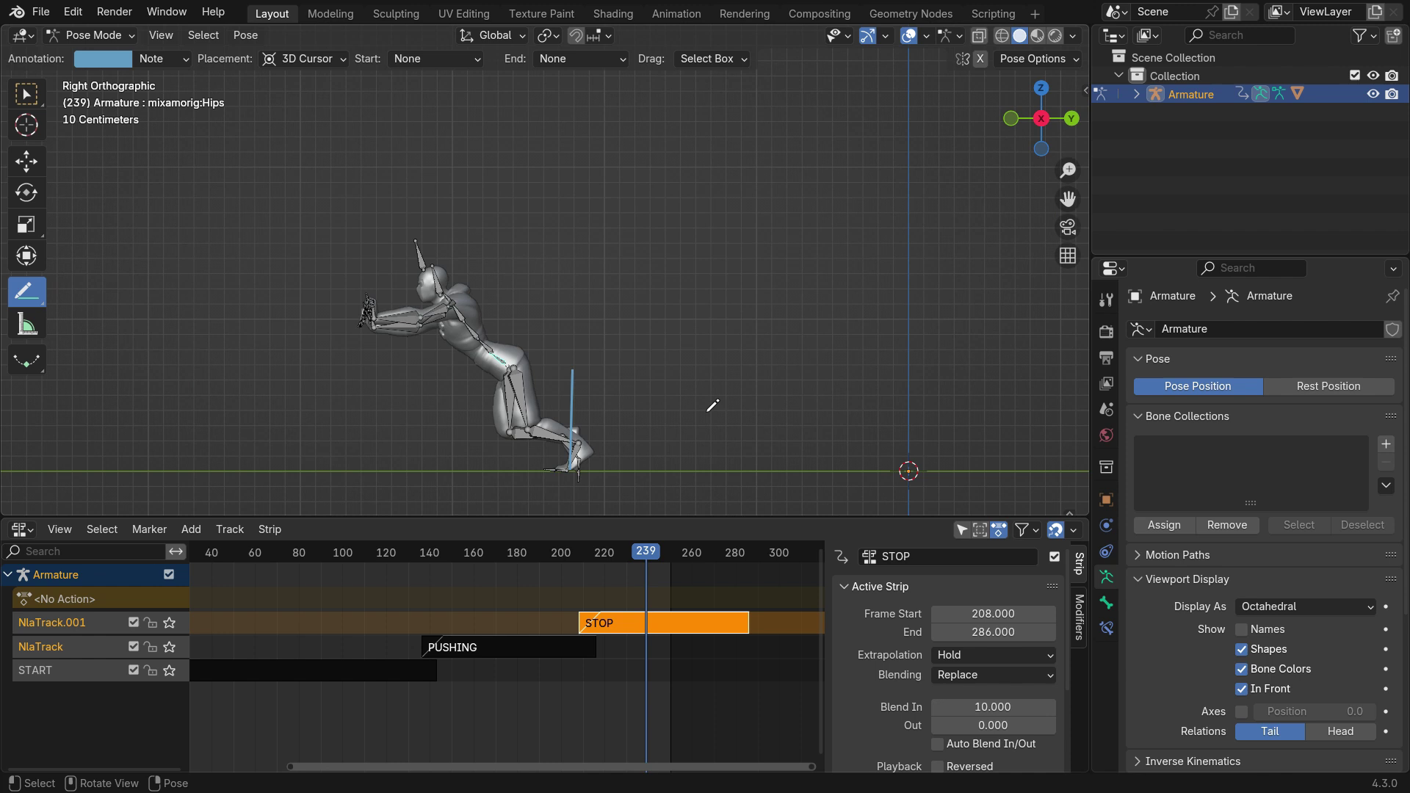
pyautogui.moveTo(650, 566); pyautogui.dragTo(713, 663)
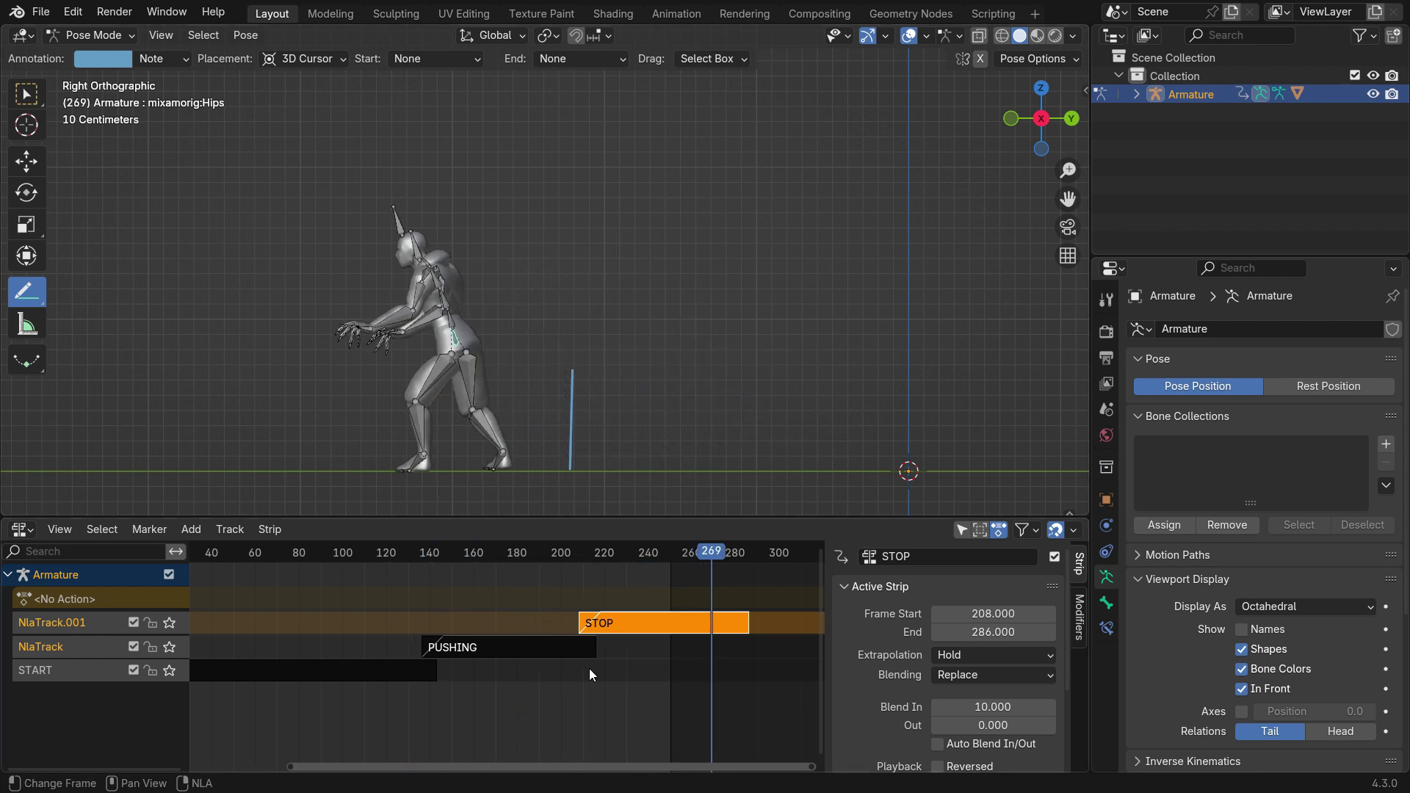
# Switch the animation editor to the Timeline, erase the annotation guide line, and delete its remaining keyframes
pyautogui.click(22, 539)
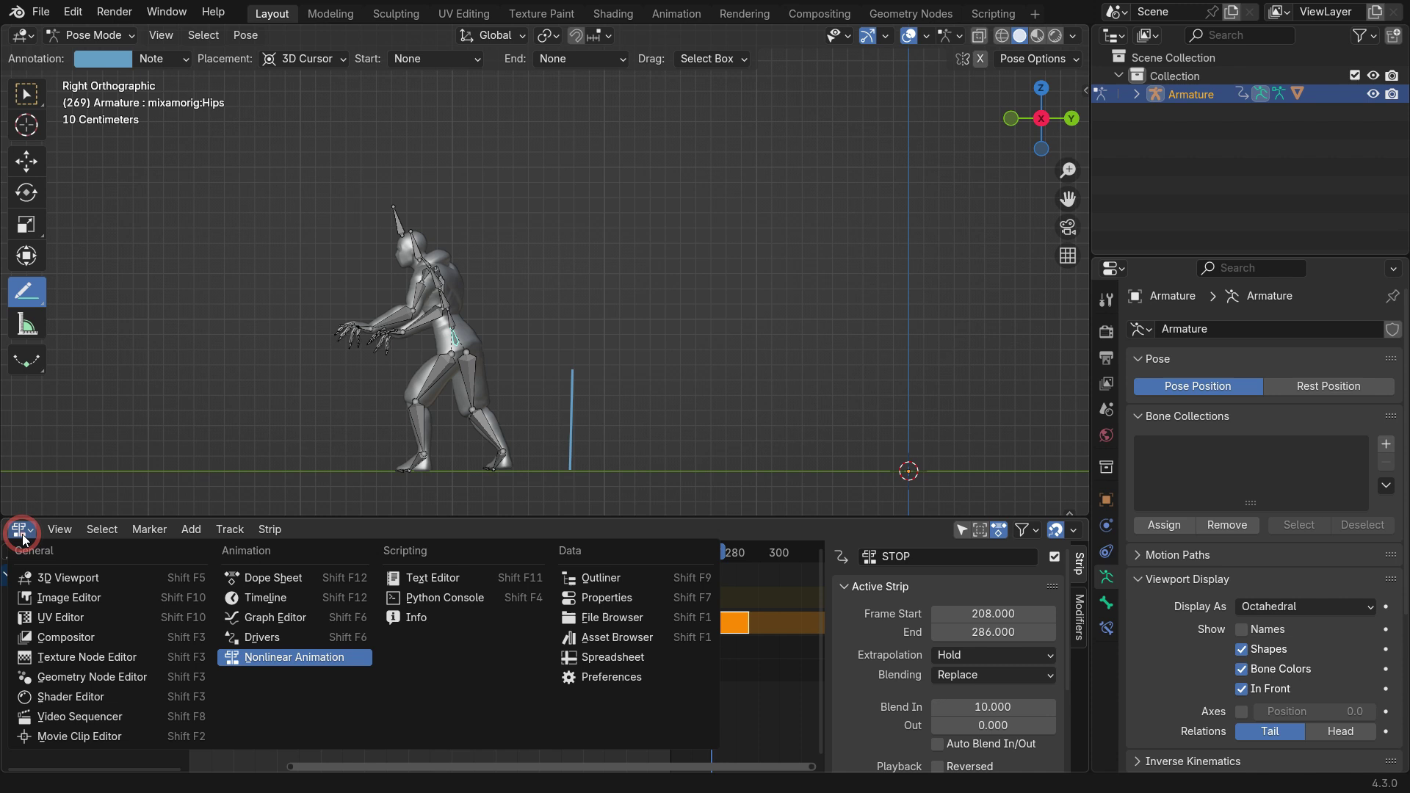
pyautogui.click(322, 601)
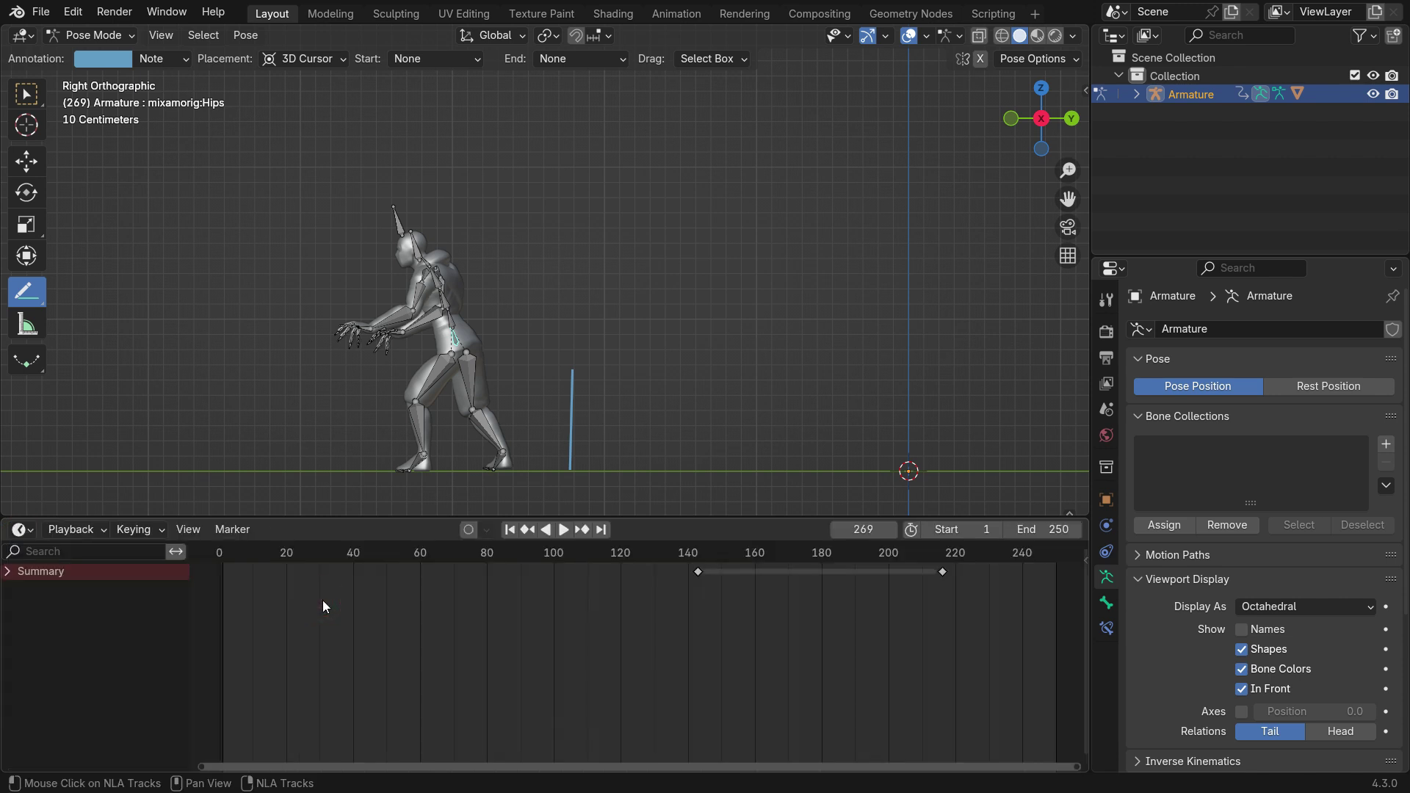
pyautogui.click(27, 291)
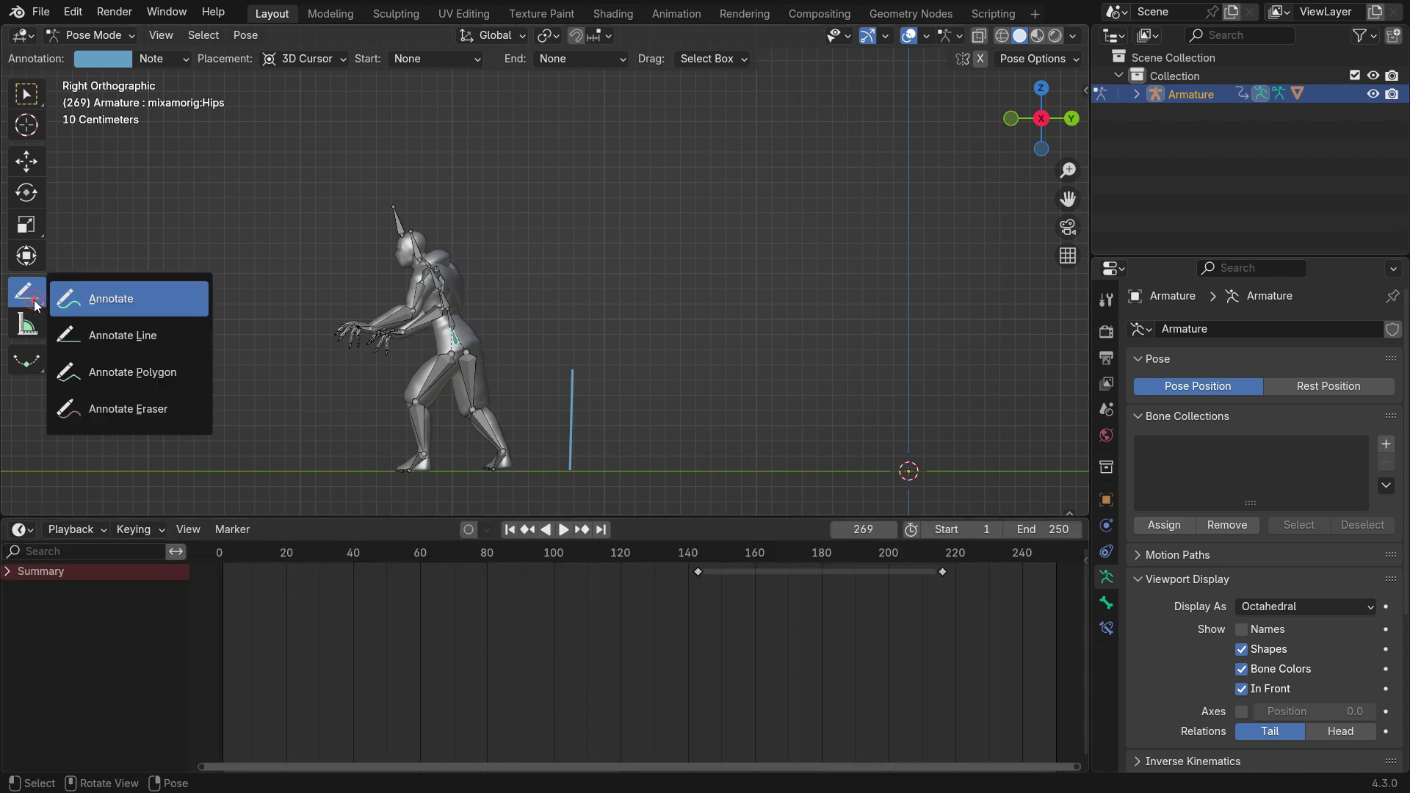
pyautogui.click(142, 407)
pyautogui.moveTo(595, 360); pyautogui.dragTo(573, 400)
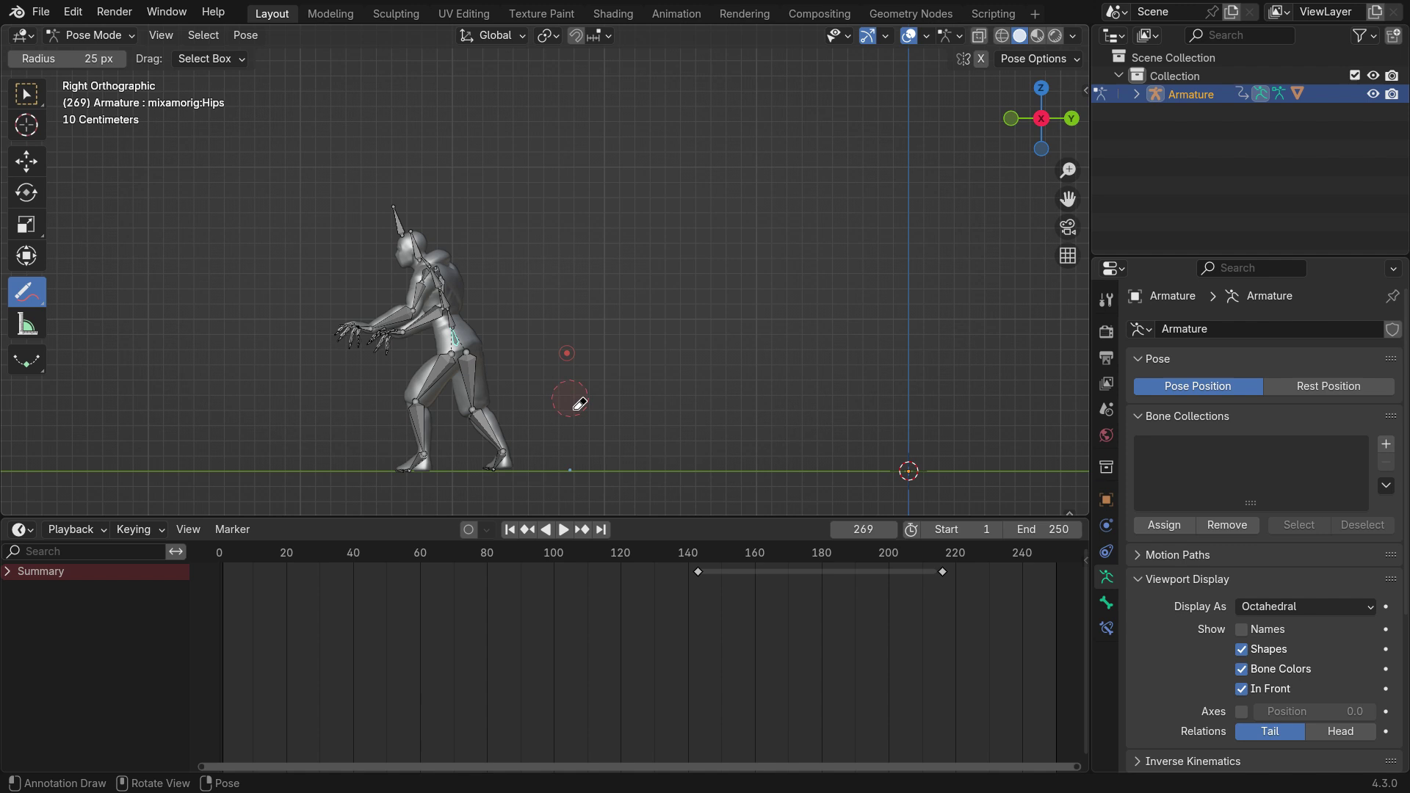
pyautogui.moveTo(659, 593); pyautogui.dragTo(971, 563)
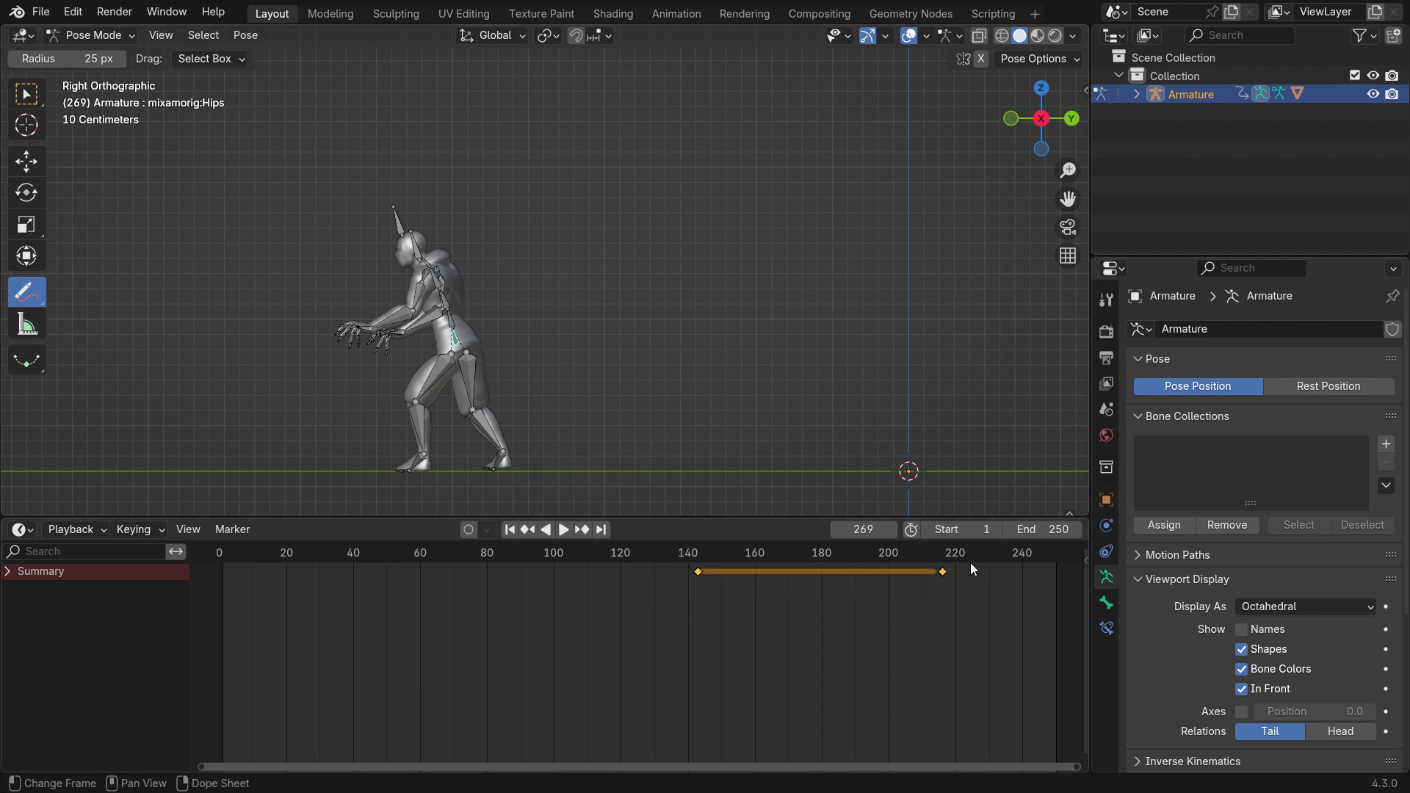
pyautogui.press('Delete')
# Set the scene's end frame to 500 and switch the armature to Object Mode
pyautogui.click(1043, 529)
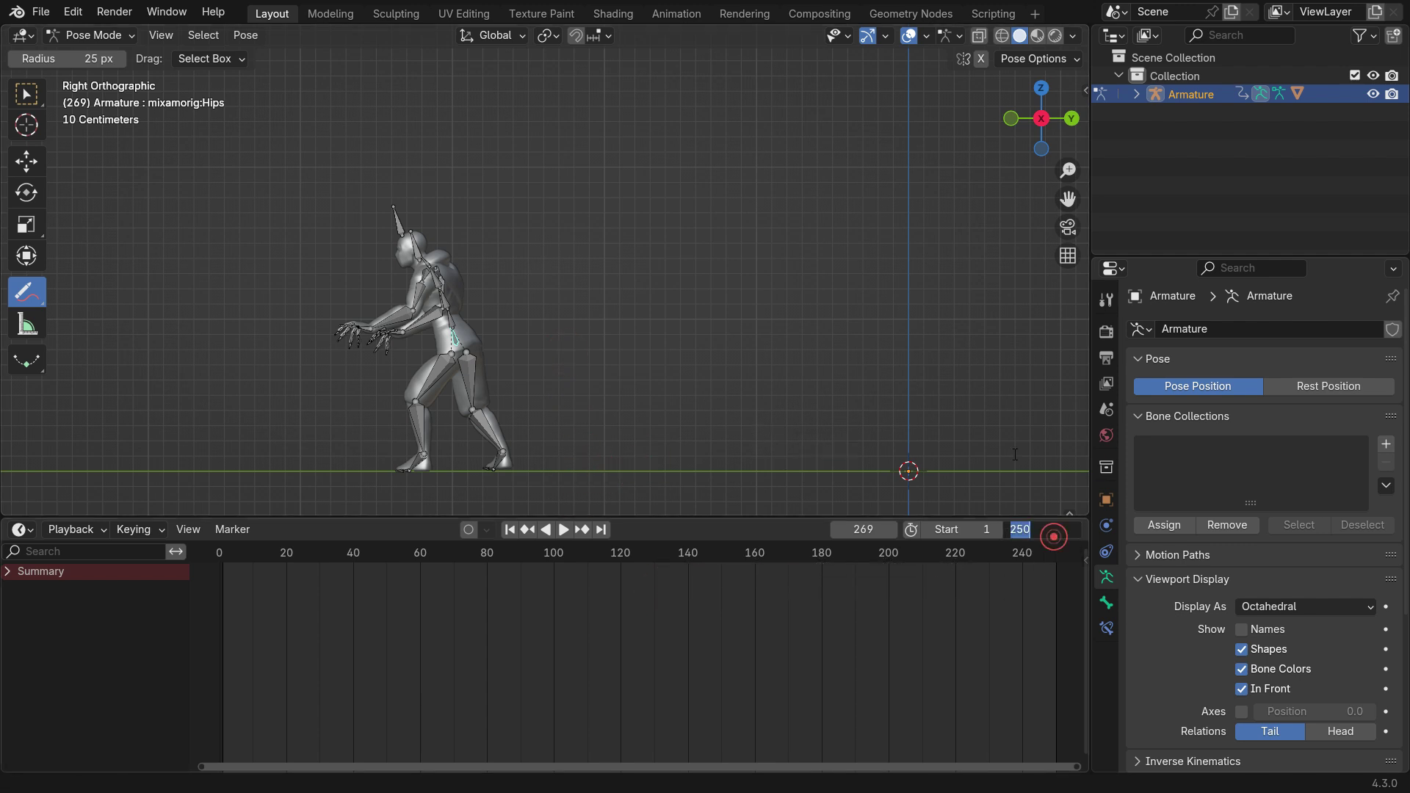
pyautogui.write('500')
pyautogui.press('Return')
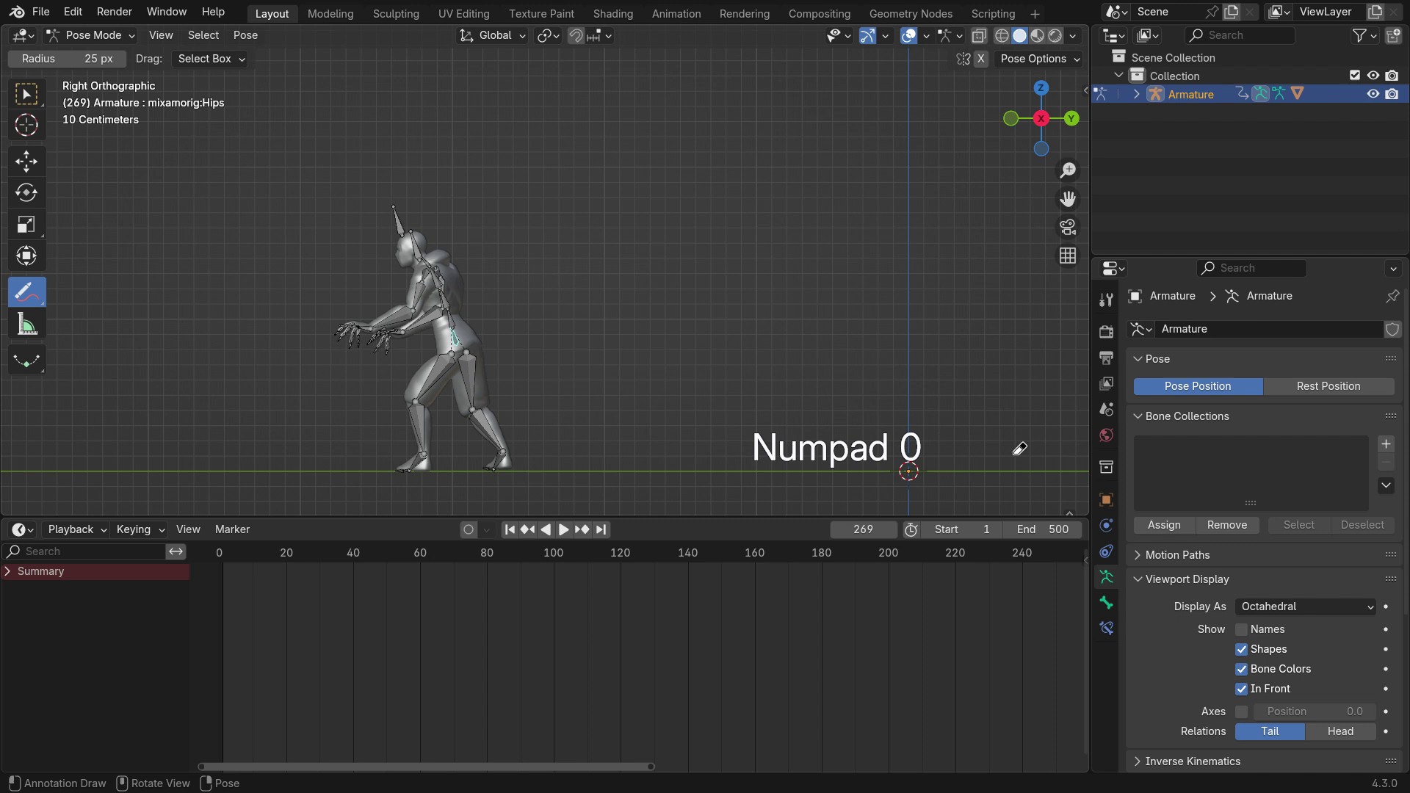
pyautogui.click(99, 36)
pyautogui.click(103, 57)
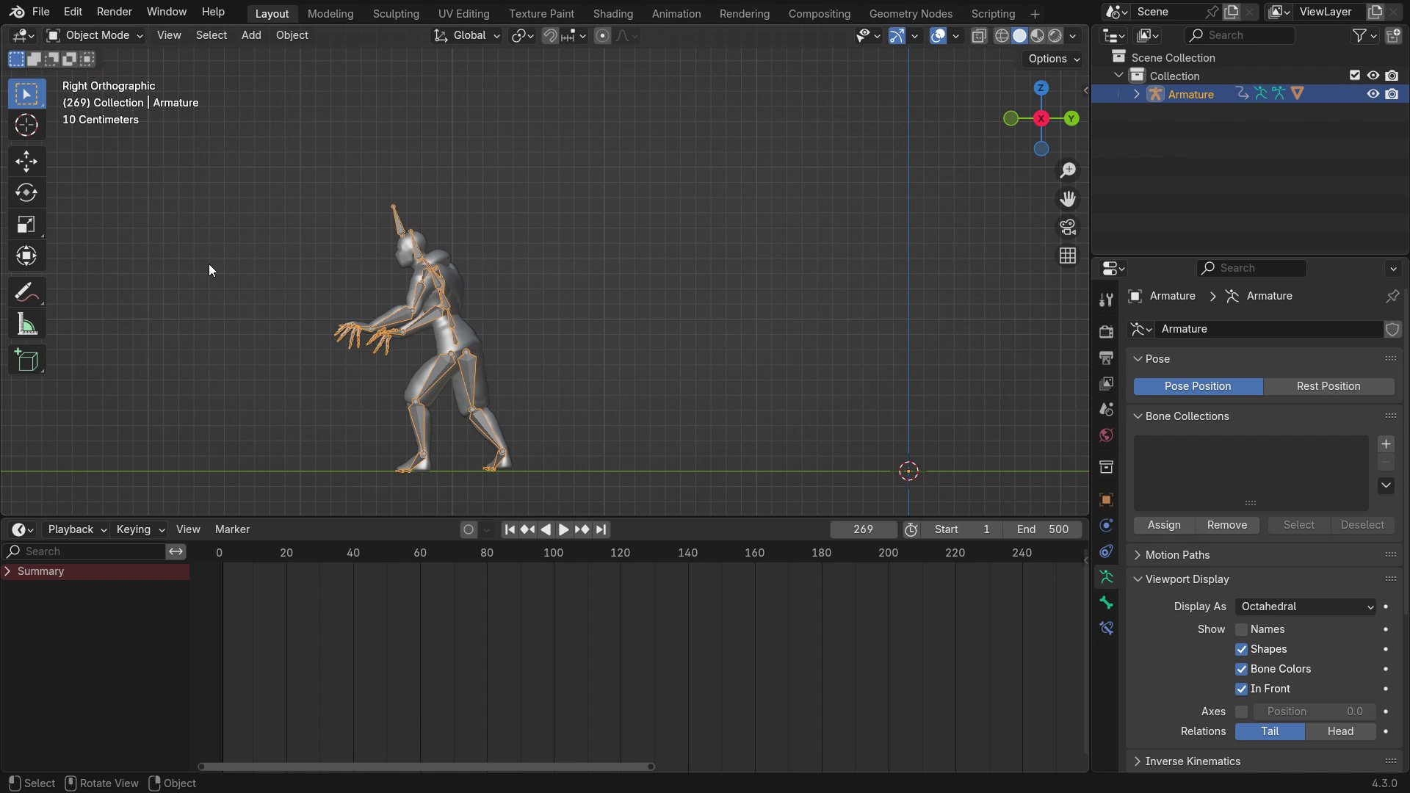
# Go to frame 1 and step through the start of the push animation, settling on frame 25
pyautogui.hotkey('shift', 'Left')
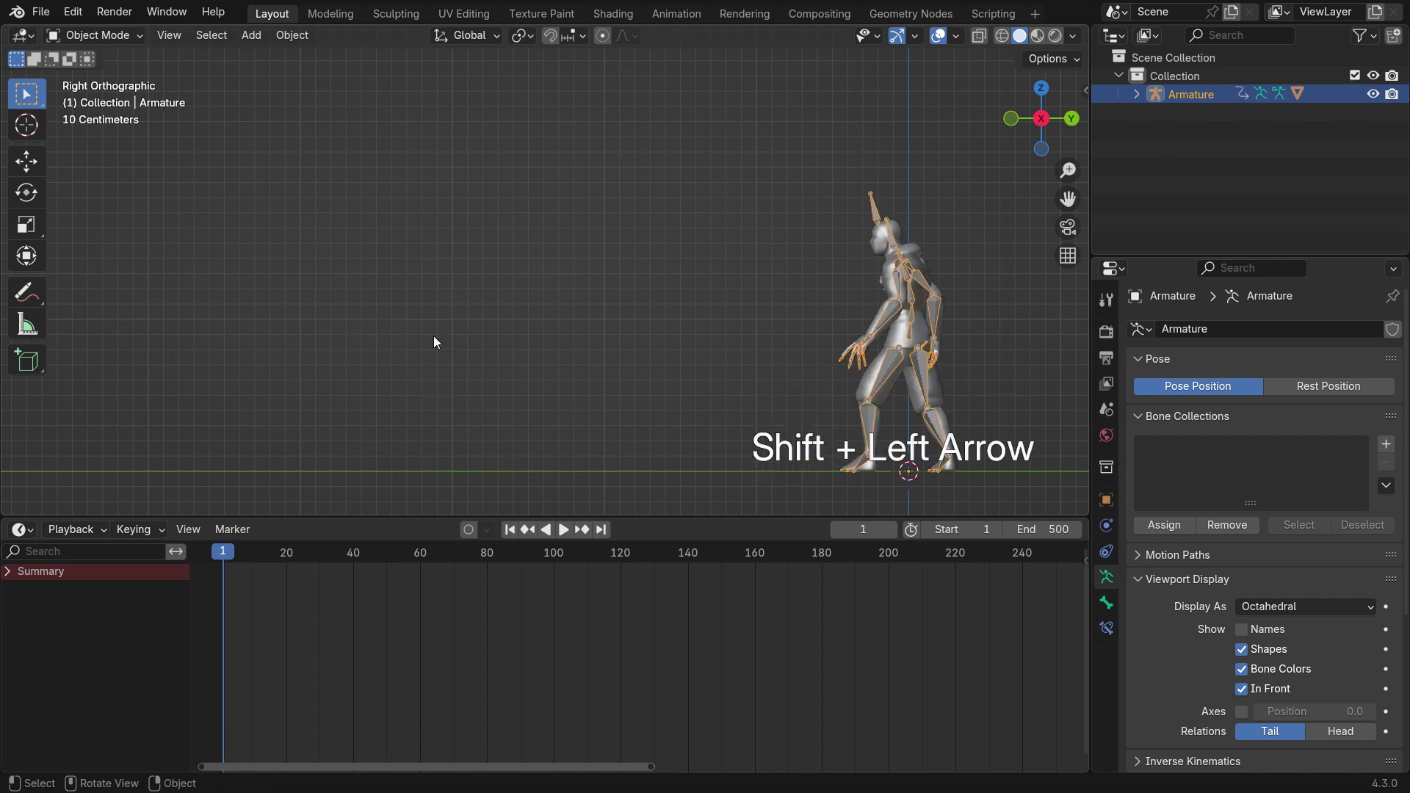
pyautogui.press('Right')
pyautogui.press('Right')
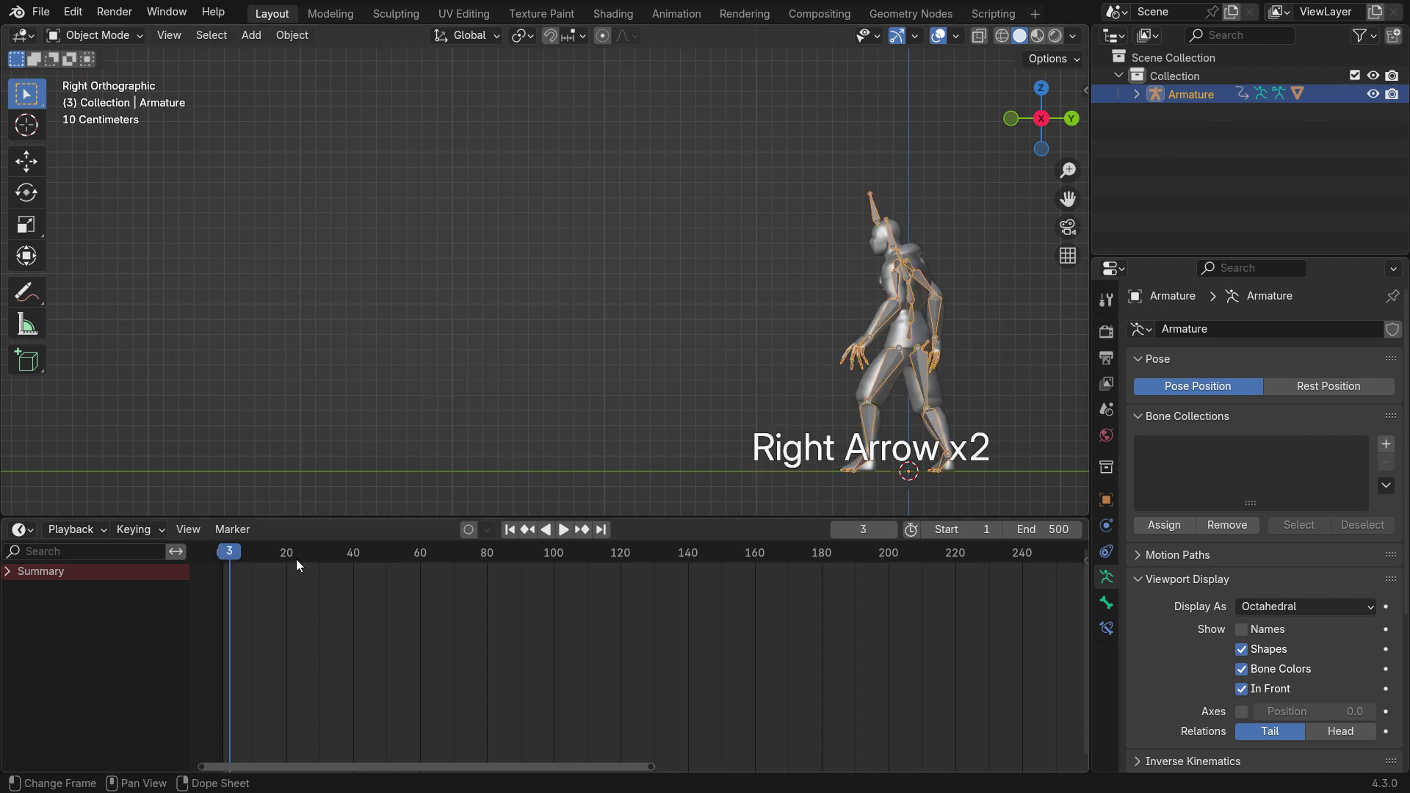
pyautogui.press('Right')
pyautogui.press('Right')
pyautogui.press('Right')
pyautogui.press('Right')
pyautogui.press('Right')
pyautogui.press('Right')
pyautogui.press('Right')
pyautogui.press('Right')
pyautogui.press('Right')
pyautogui.press('Right')
pyautogui.press('Right')
pyautogui.press('Right')
pyautogui.press('Right')
pyautogui.press('Right')
pyautogui.press('Right')
pyautogui.press('Right')
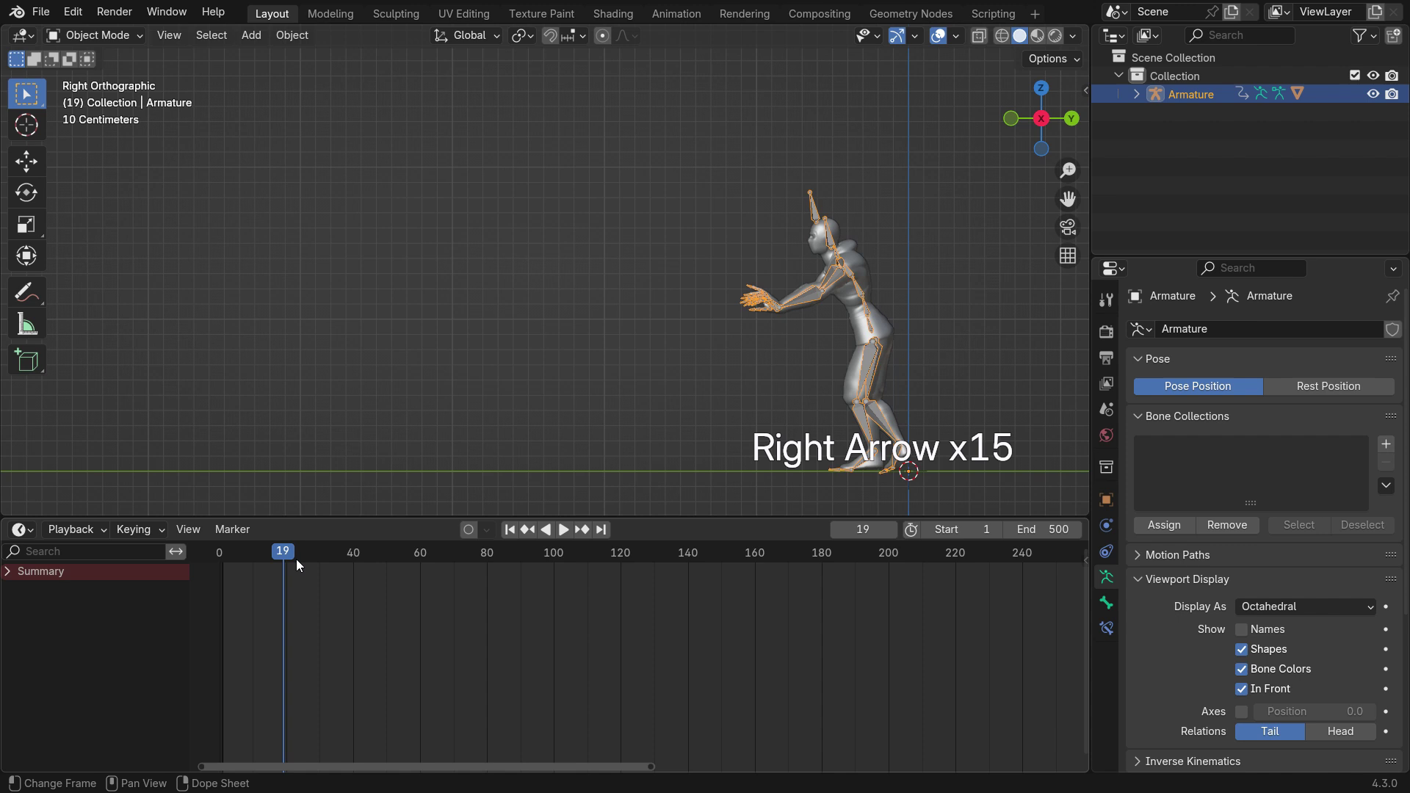
pyautogui.press('Right')
pyautogui.press('Right')
pyautogui.press('Right')
pyautogui.press('Right')
pyautogui.press('Right')
pyautogui.press('Right')
pyautogui.press('Right')
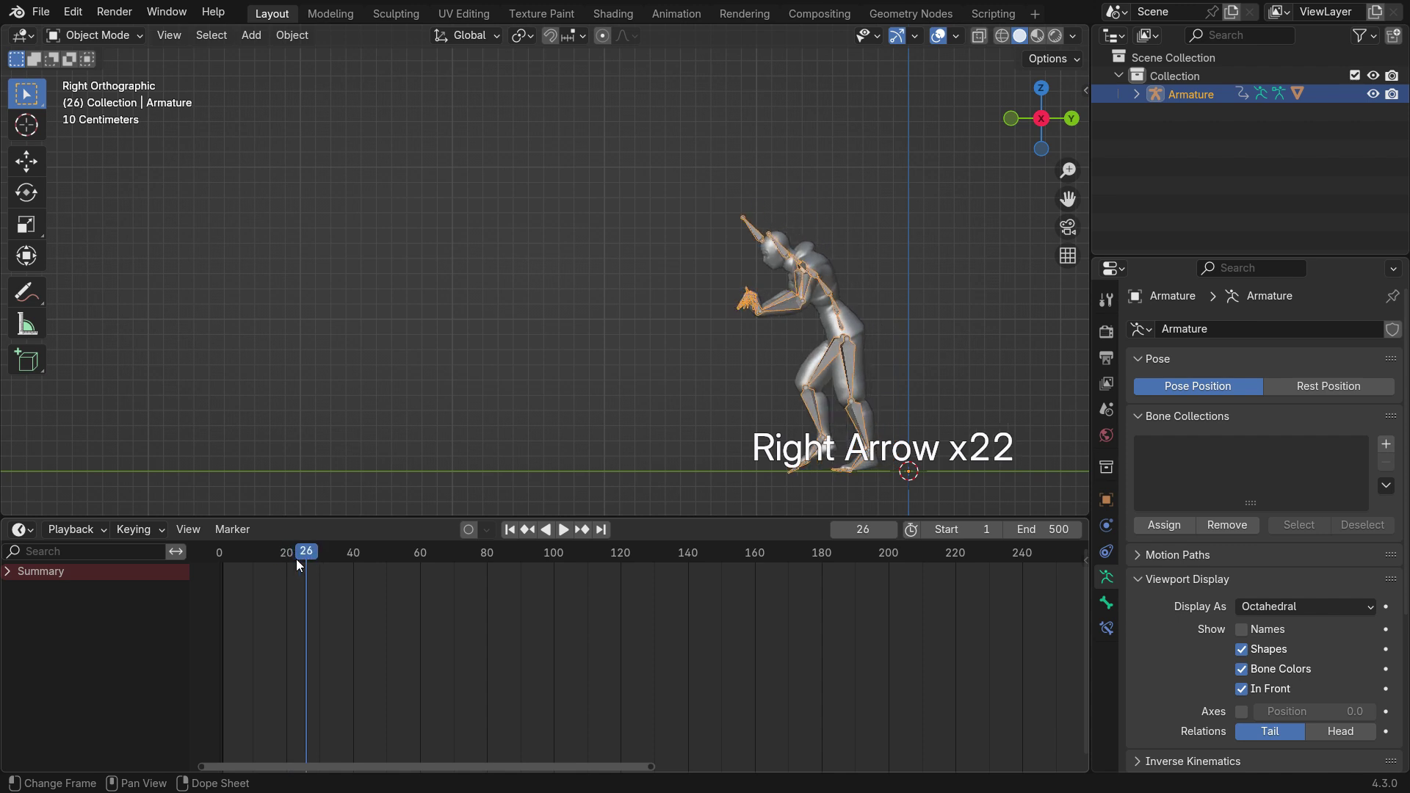
pyautogui.press('Left')
pyautogui.press('Left')
pyautogui.press('Left')
pyautogui.press('Left')
pyautogui.press('Left')
pyautogui.press('Left')
pyautogui.press('Right')
pyautogui.press('Right')
pyautogui.press('Right')
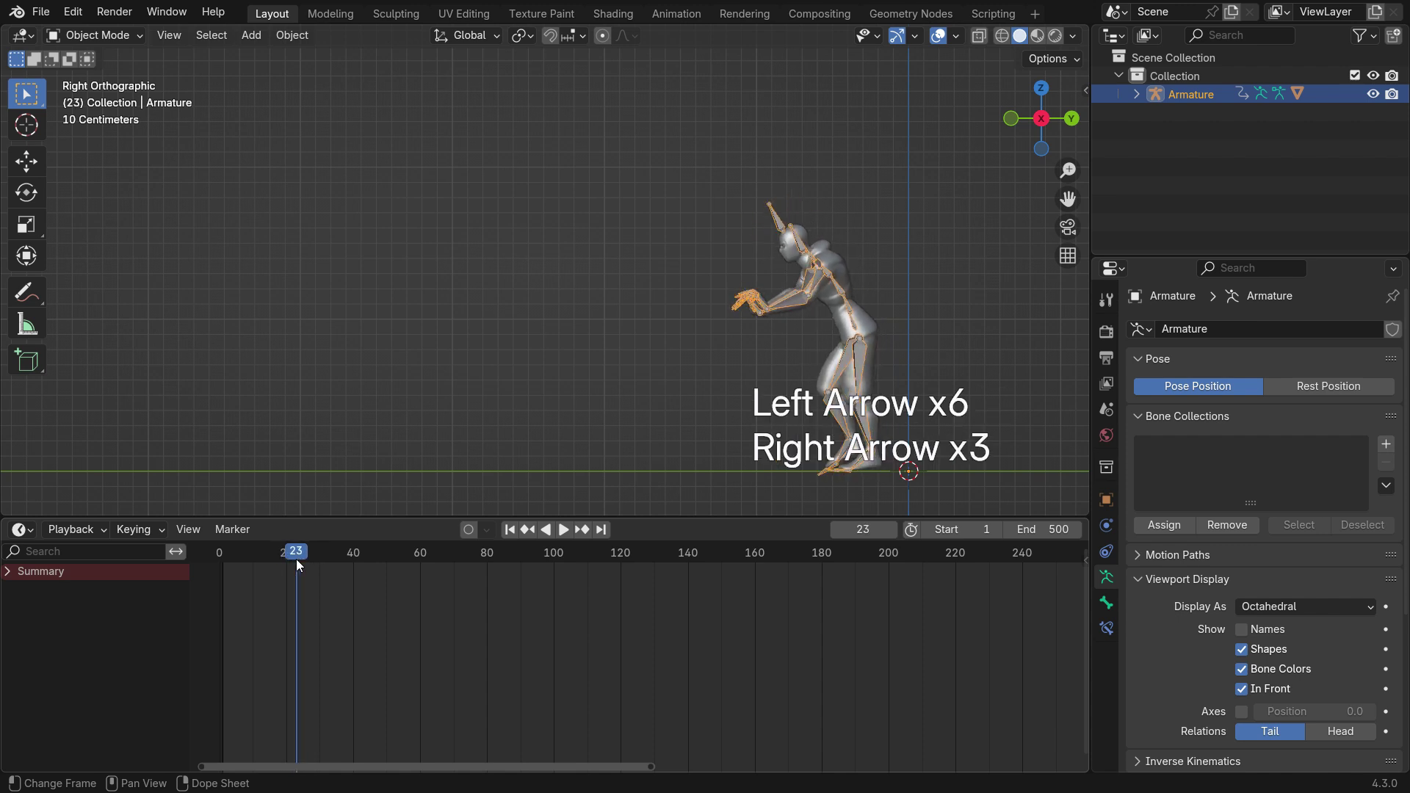
pyautogui.press('Right')
pyautogui.press('Right')
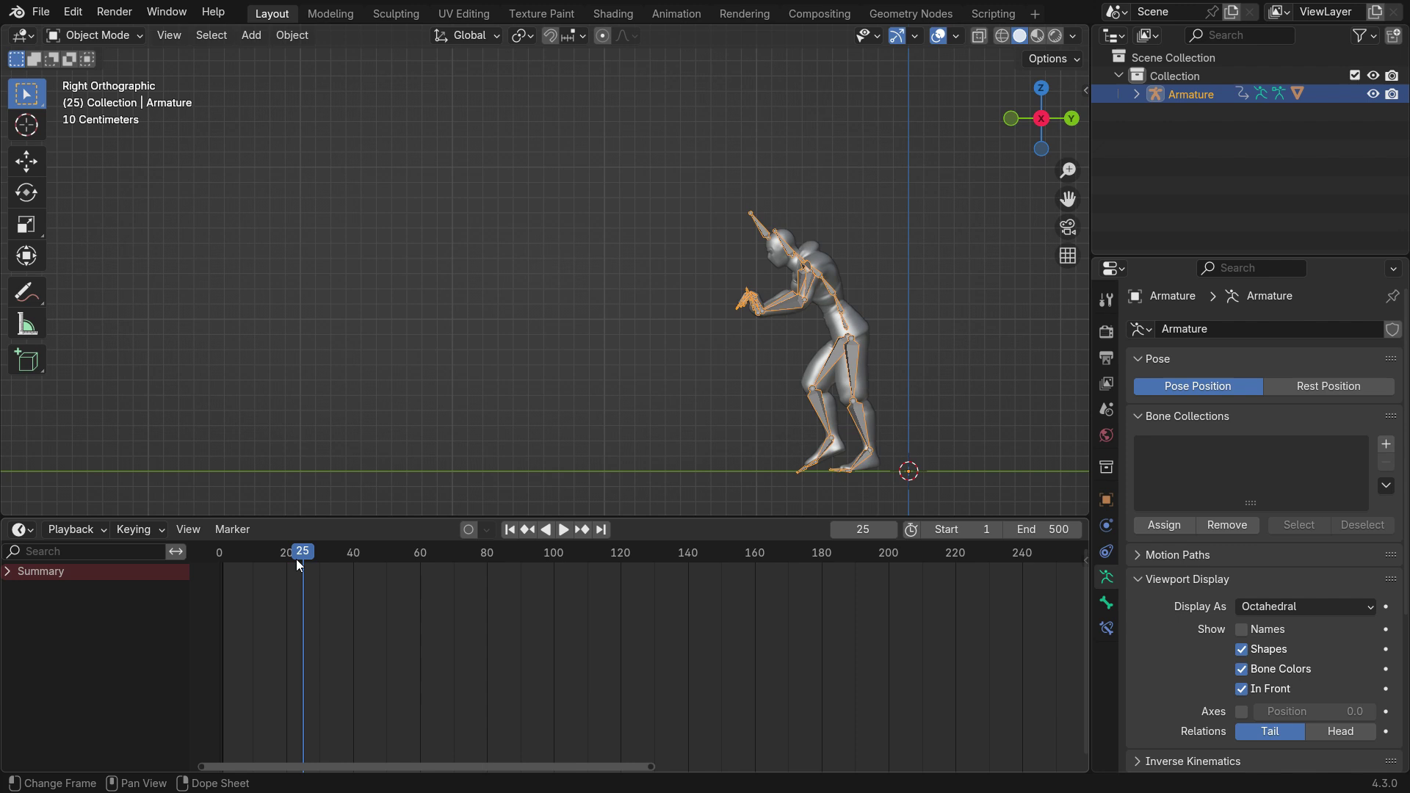
# Add a cube mesh at the 3D cursor
pyautogui.moveTo(822, 420)
pyautogui.mouseDown(button='middle')
pyautogui.moveTo(908, 394)
pyautogui.moveTo(804, 399)
pyautogui.mouseUp(button='middle')
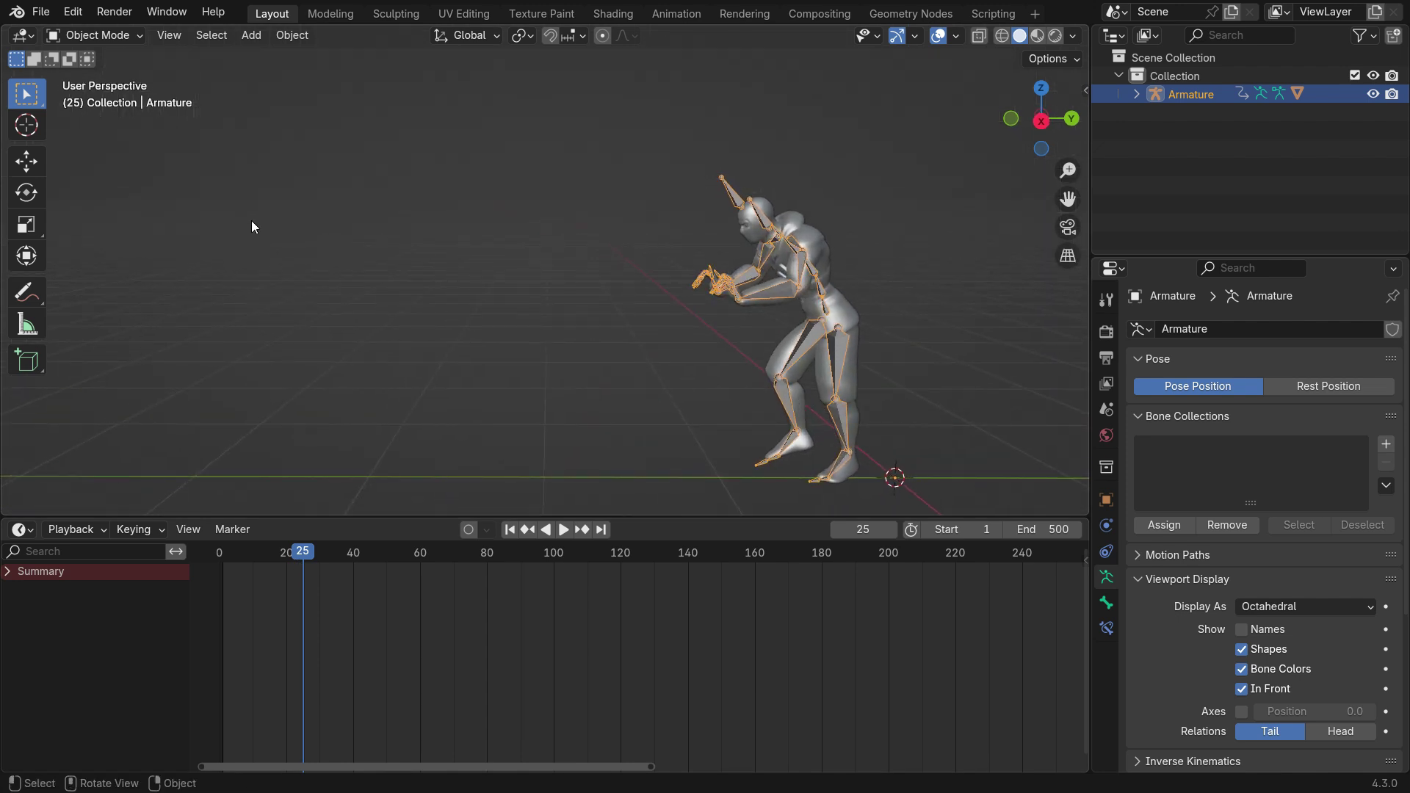
pyautogui.hotkey('shift', 'a')
pyautogui.moveTo(242, 239)
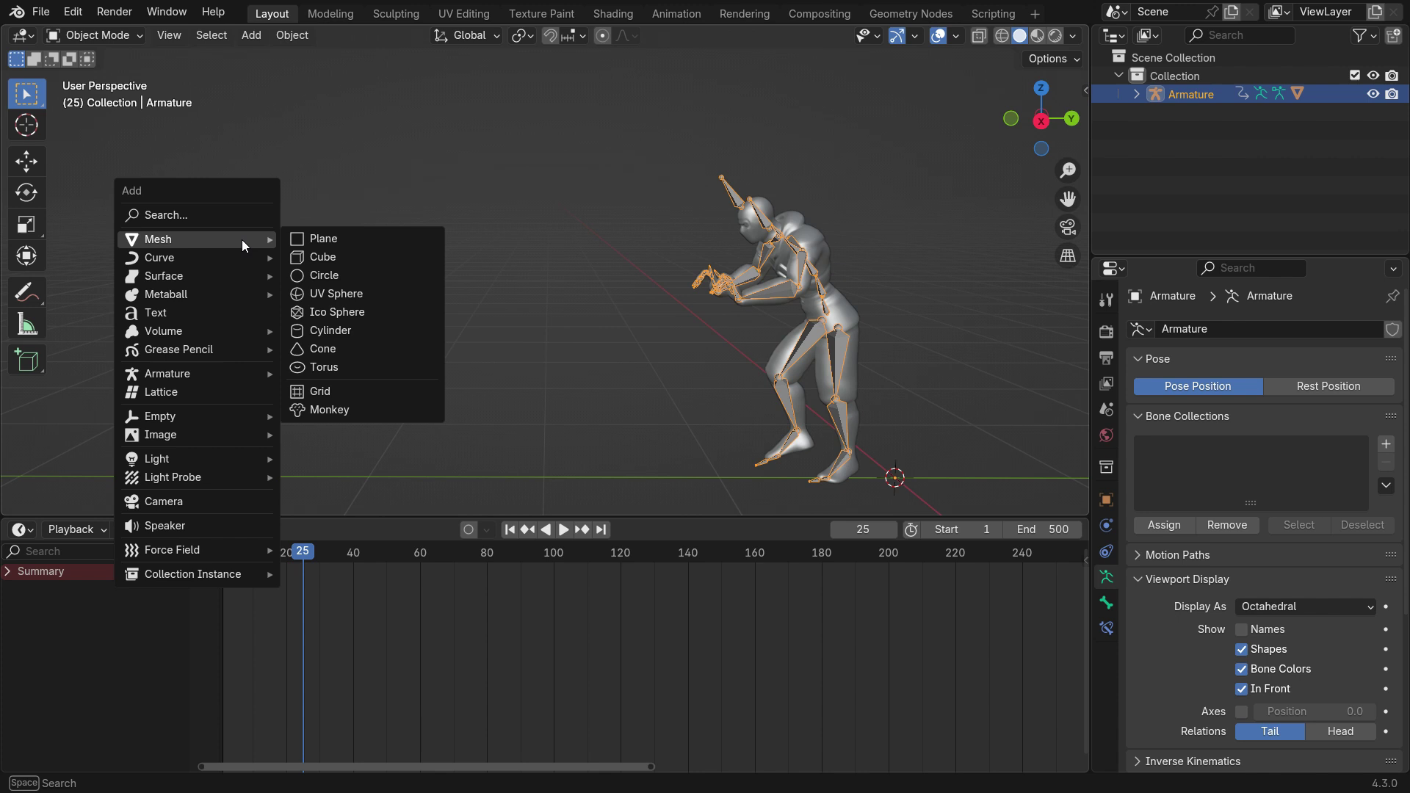
pyautogui.click(338, 259)
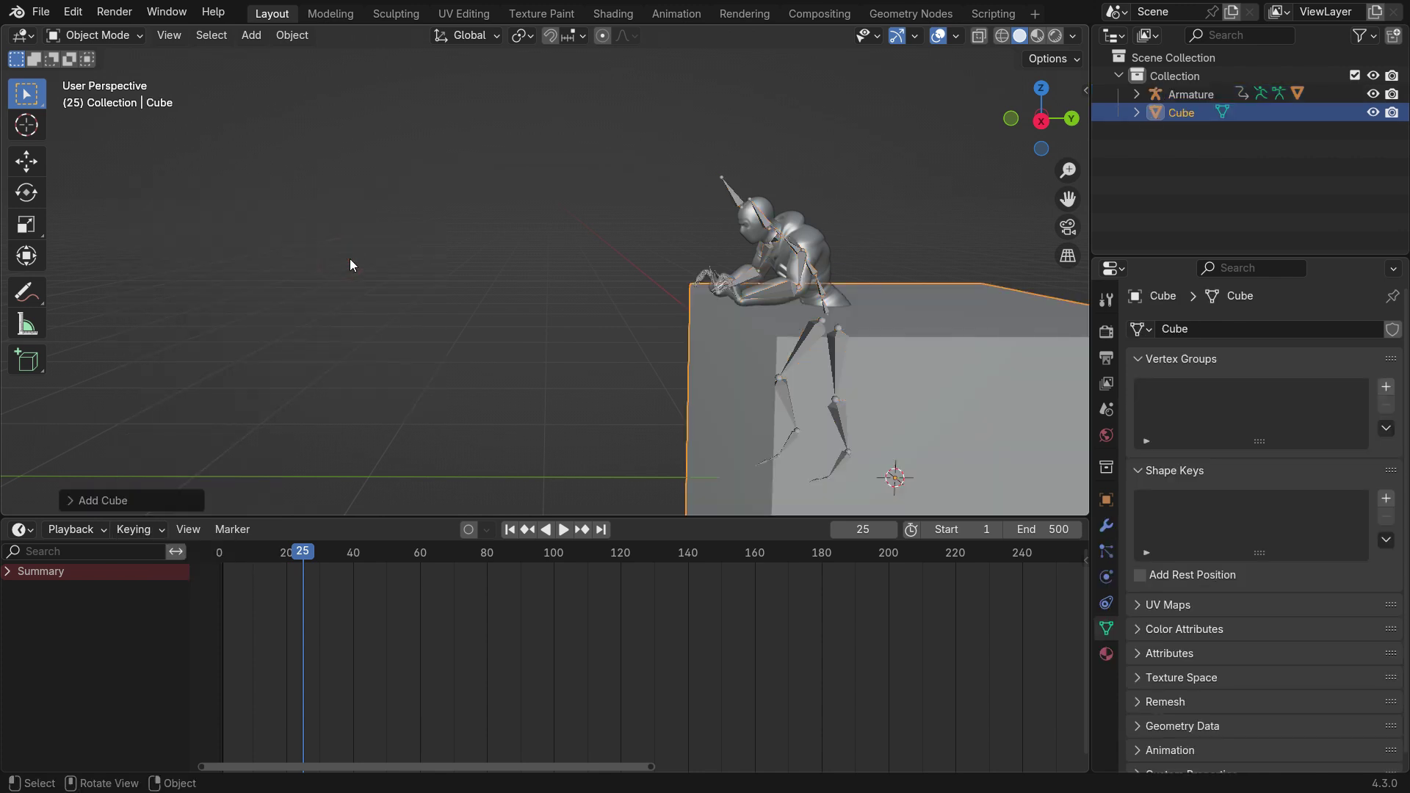
# Enable Cavity in the viewport shading options and change its cavity type
pyautogui.scroll(-5, 450, 318)
pyautogui.moveTo(491, 329); pyautogui.dragTo(570, 342, button='middle')
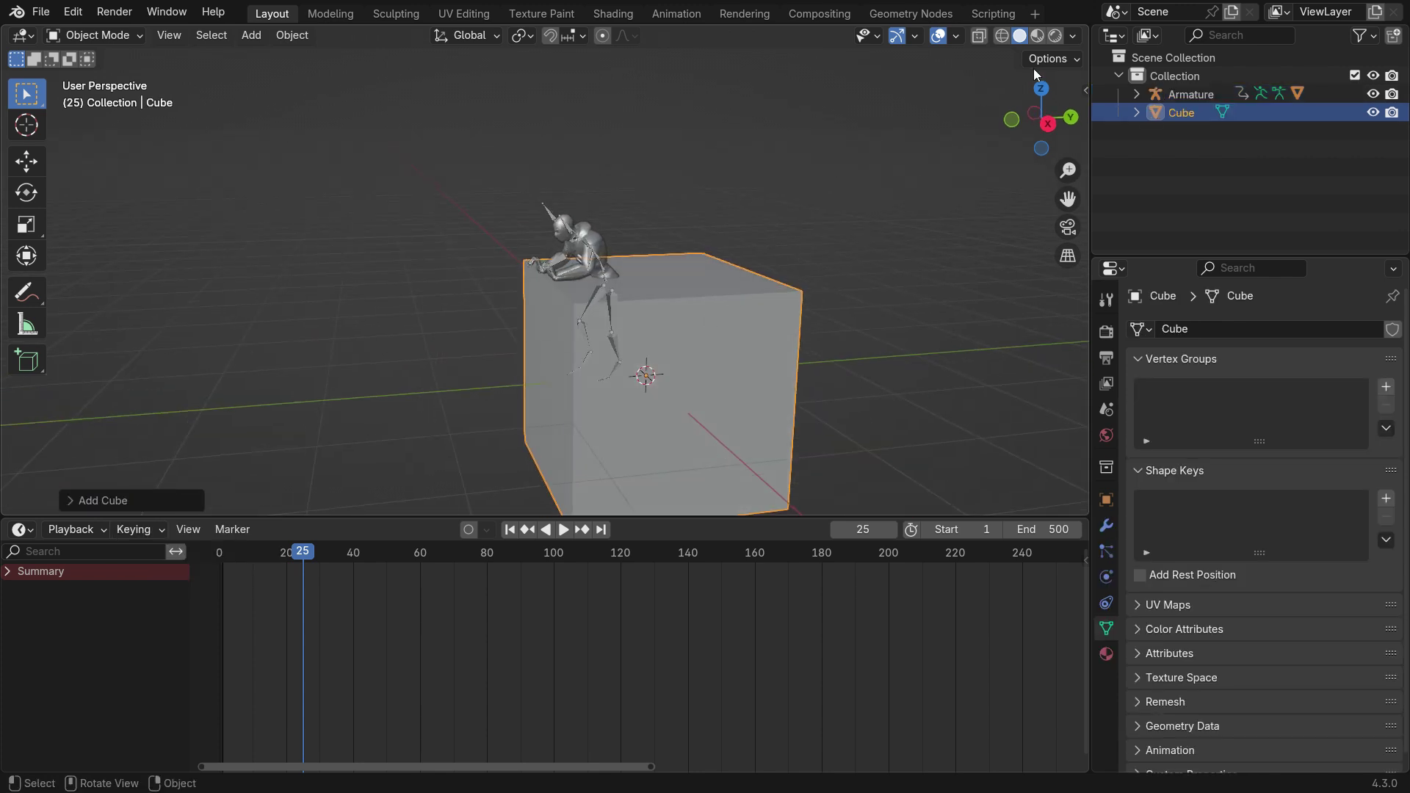
pyautogui.click(1073, 36)
pyautogui.click(977, 487)
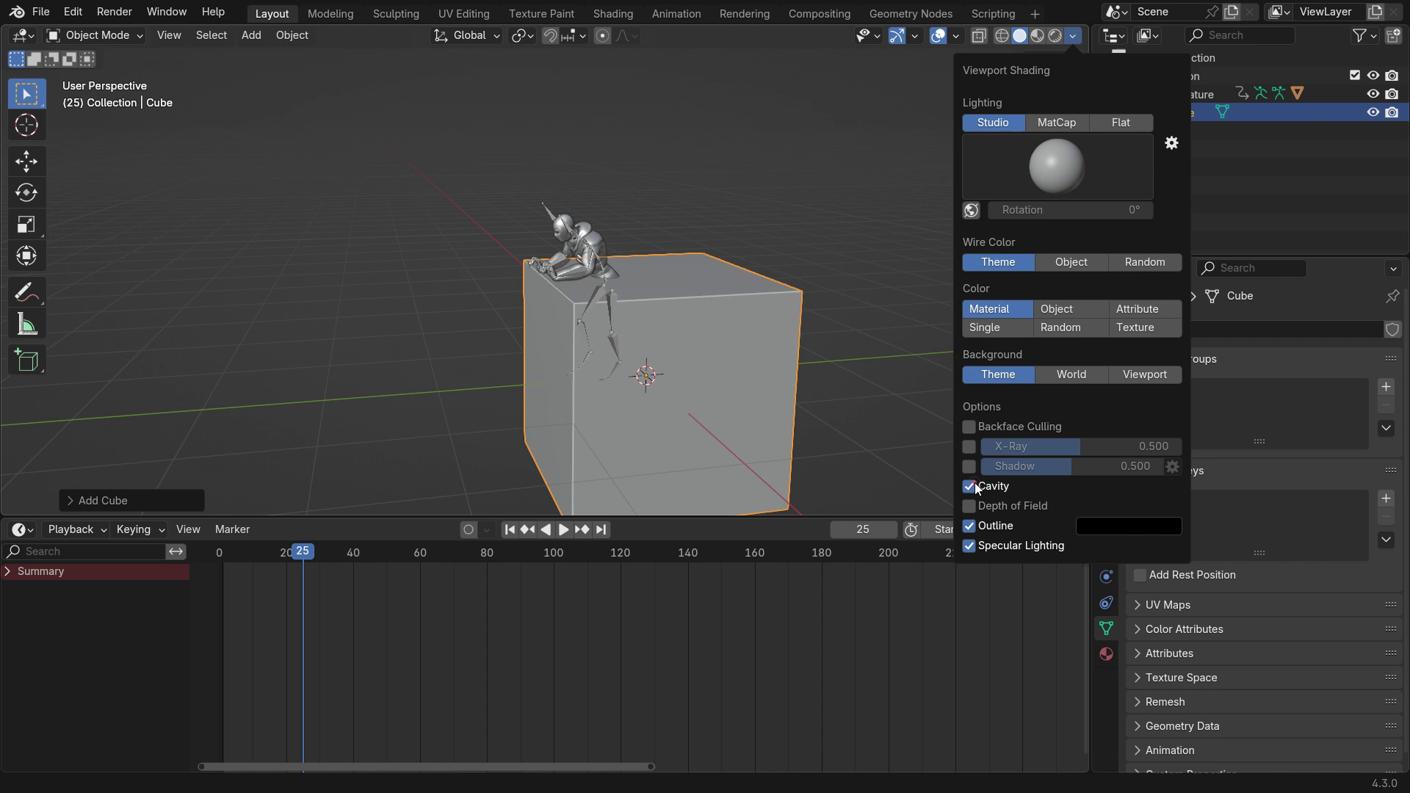
pyautogui.click(1136, 487)
pyautogui.click(1131, 546)
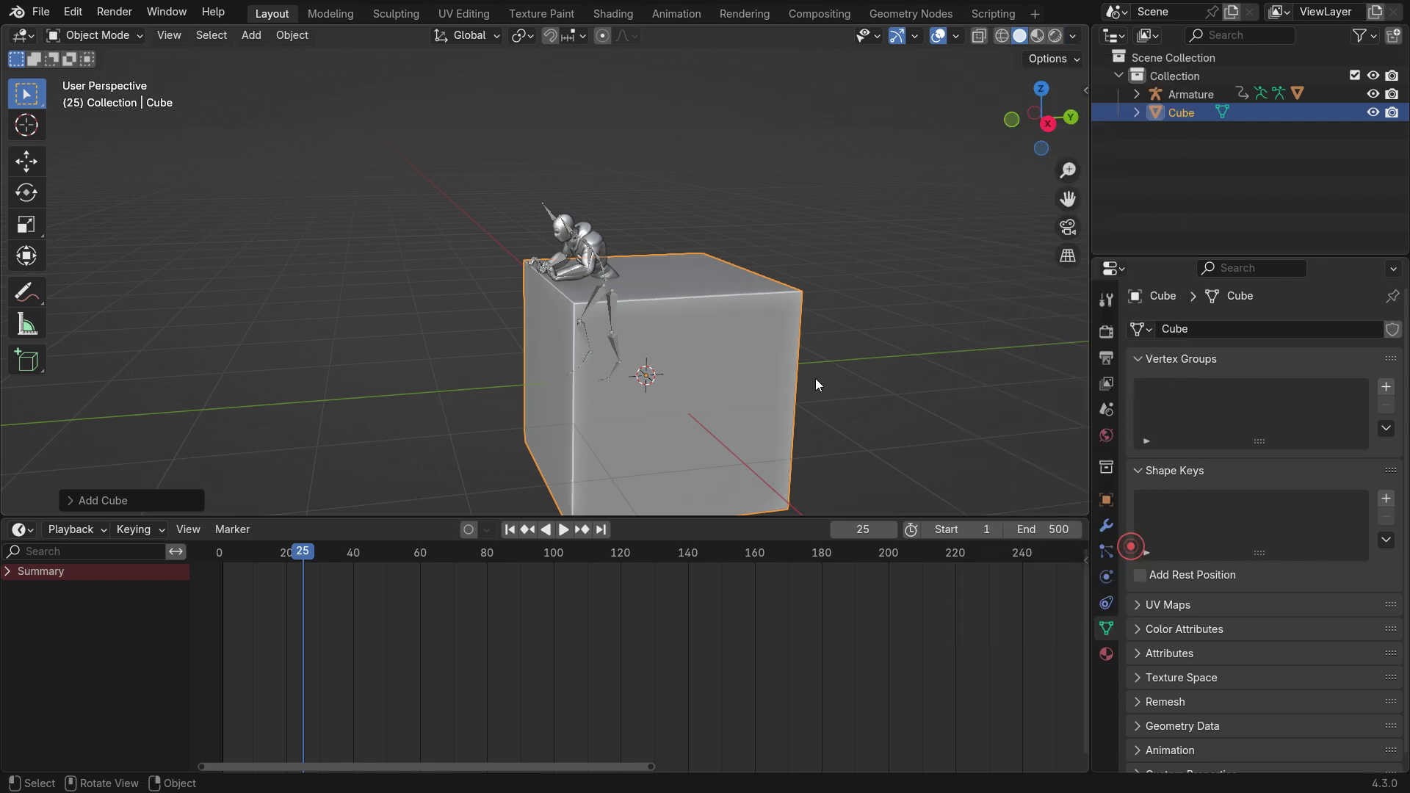
# In the right orthographic view, scale the cube down and place it in front of the character's hands
pyautogui.press('KP_3')
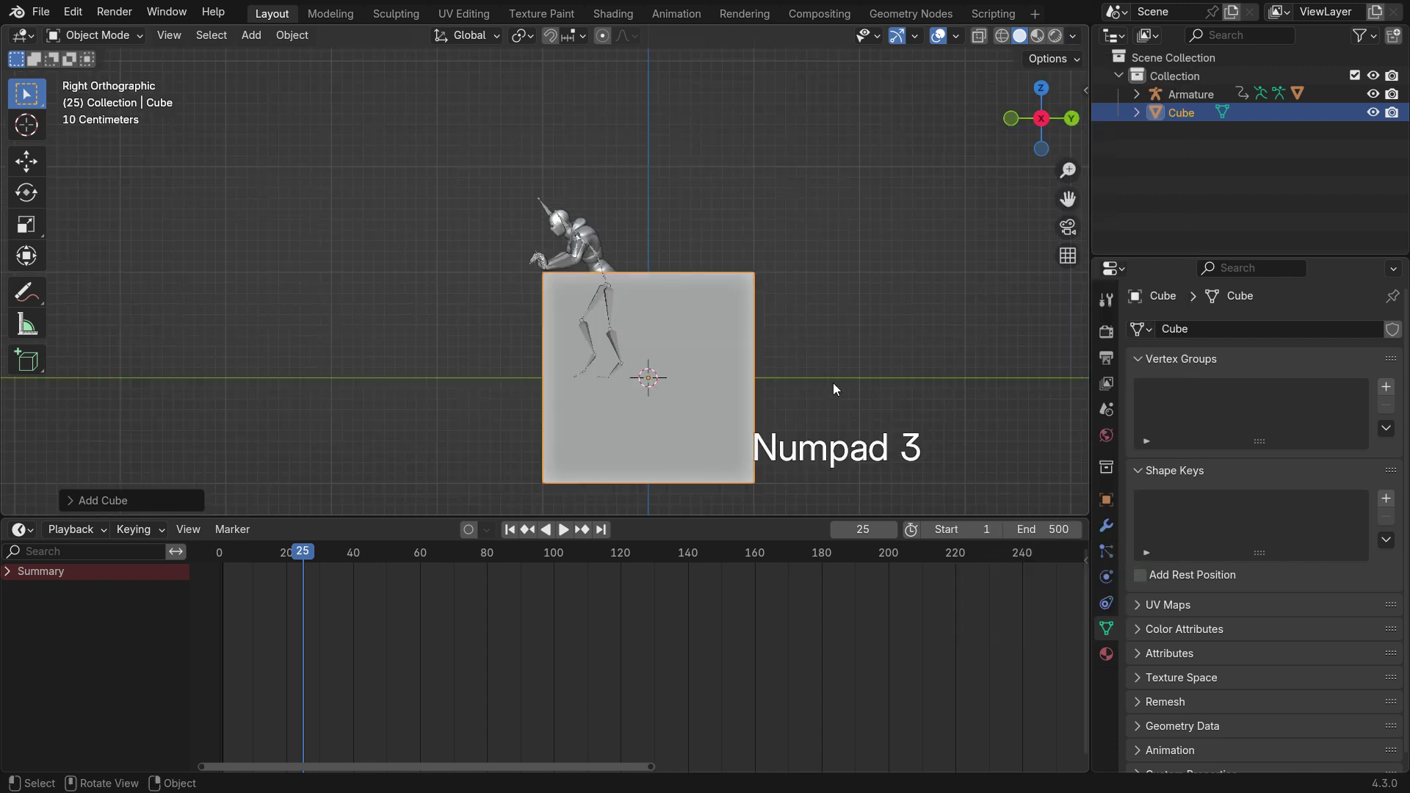
pyautogui.press('s')
pyautogui.click(815, 397)
pyautogui.press('g')
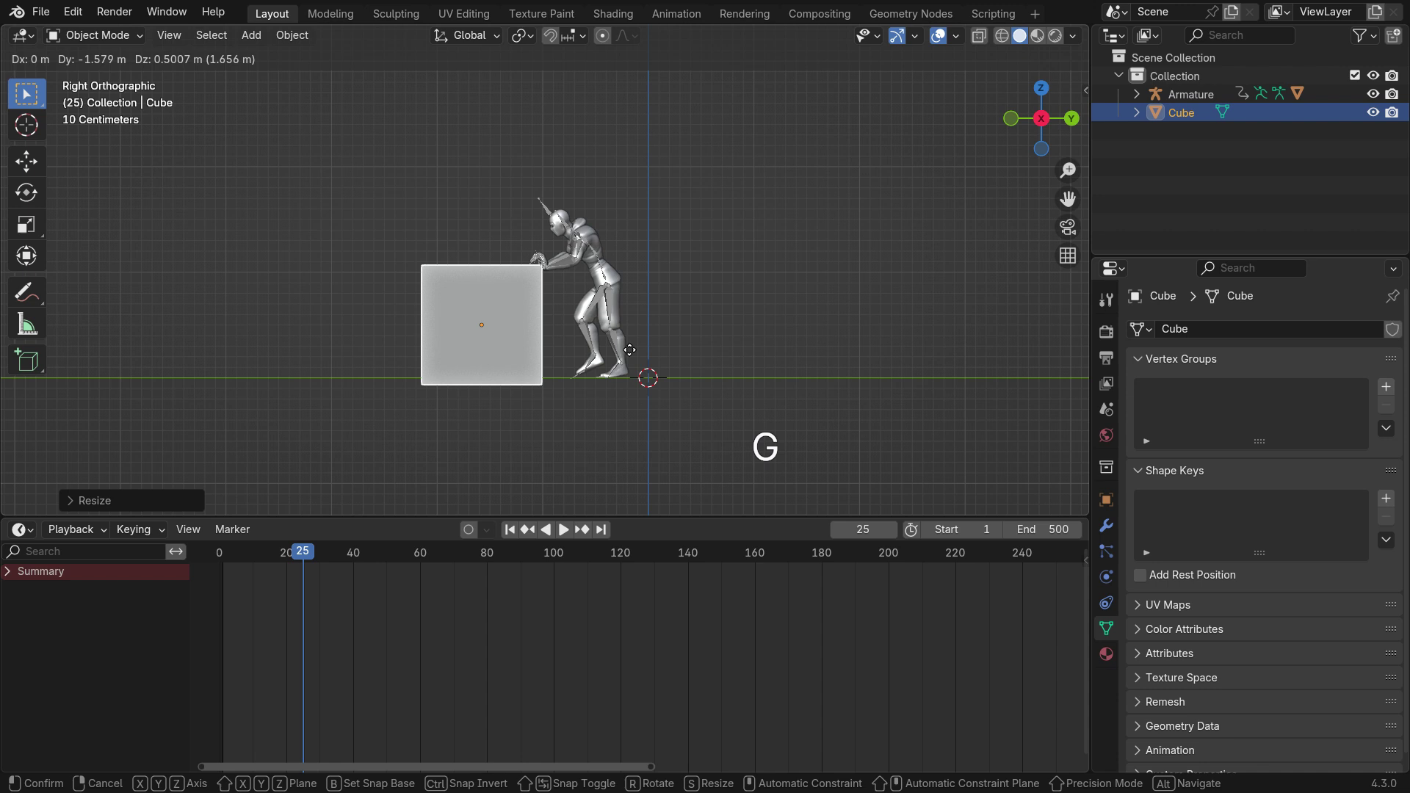
pyautogui.click(648, 377)
# Fine-tune the cube's scale and position so it meets the character's hands and rests on the ground line
pyautogui.scroll(1, 649, 377)
pyautogui.press('s')
pyautogui.click(661, 453)
pyautogui.scroll(3, 540, 337)
pyautogui.press('g')
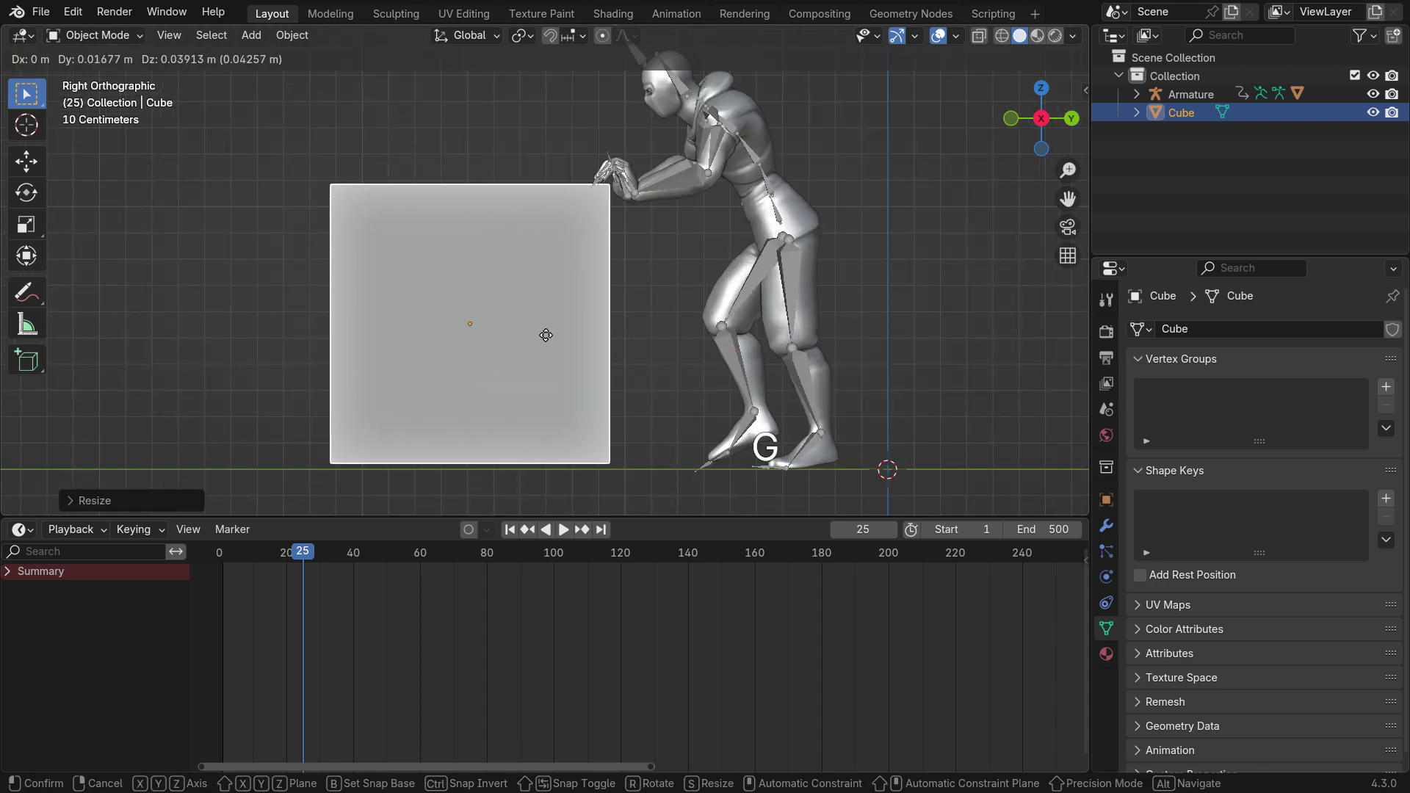
pyautogui.click(550, 337)
pyautogui.scroll(-1, 545, 364)
pyautogui.scroll(1, 545, 364)
pyautogui.press('s')
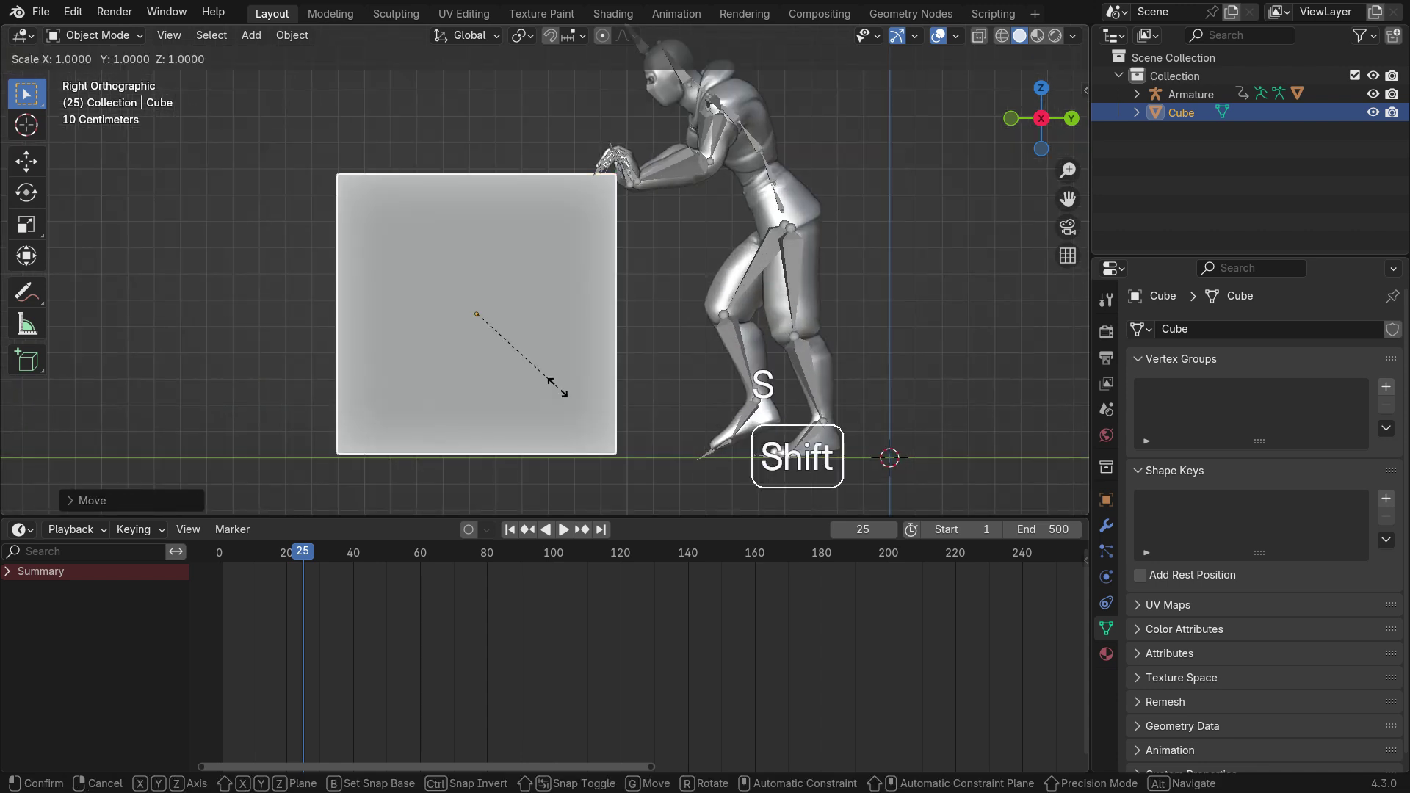
pyautogui.click(568, 393)
pyautogui.scroll(-2, 567, 393)
# Apply the cube's scale
pyautogui.moveTo(563, 337); pyautogui.dragTo(631, 360, button='middle')
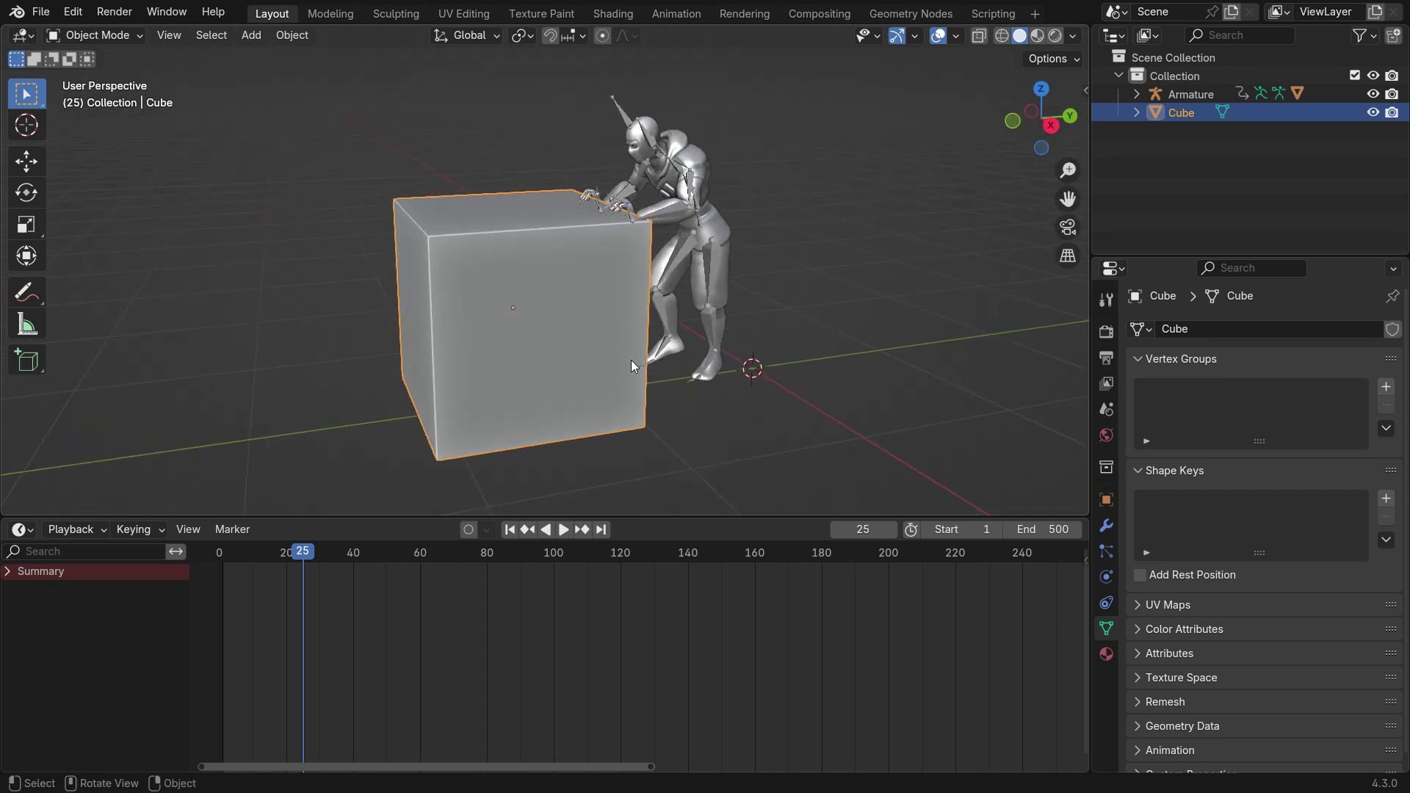
pyautogui.hotkey('ctrl', 'a')
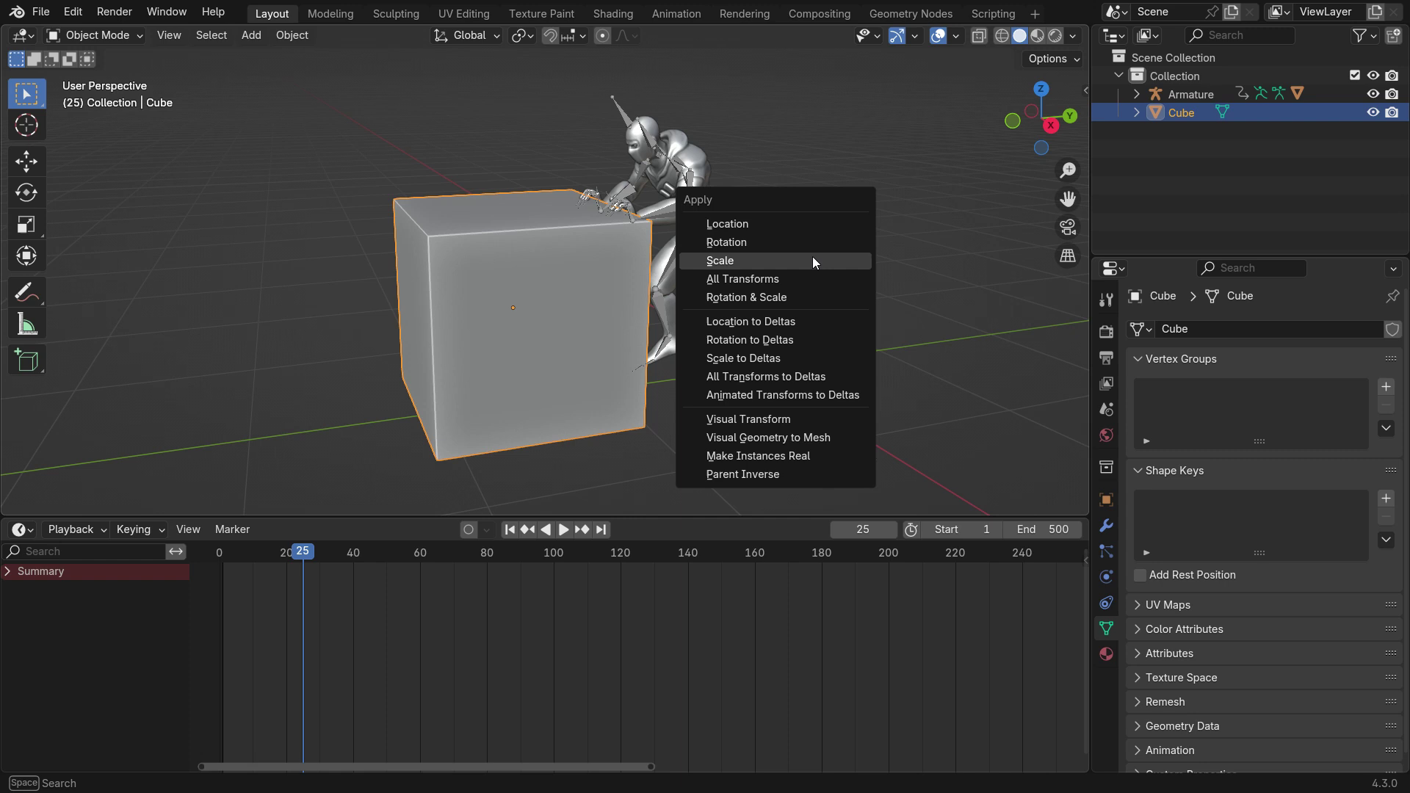
pyautogui.click(826, 260)
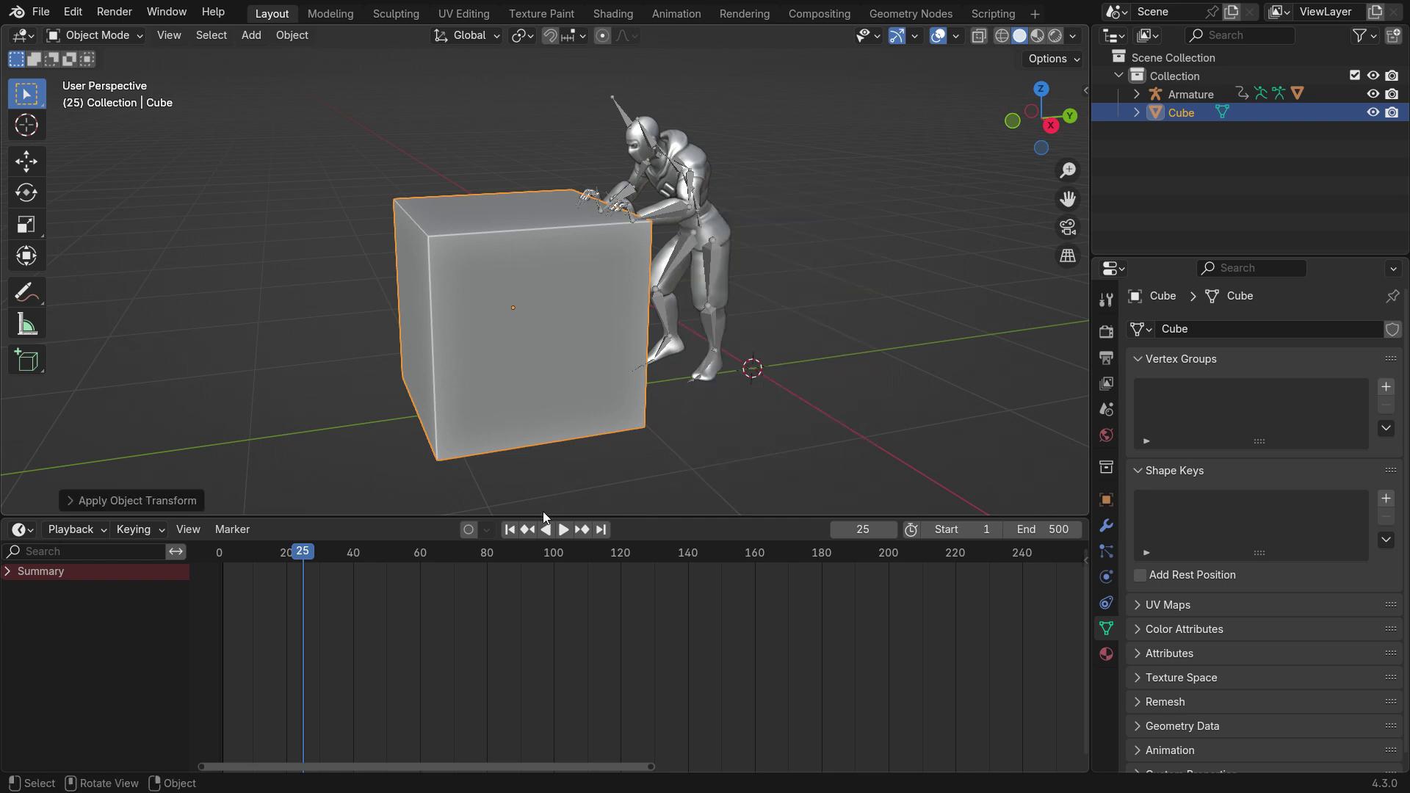
# Return to frame 1 and add a Child Of constraint to the cube
pyautogui.click(510, 531)
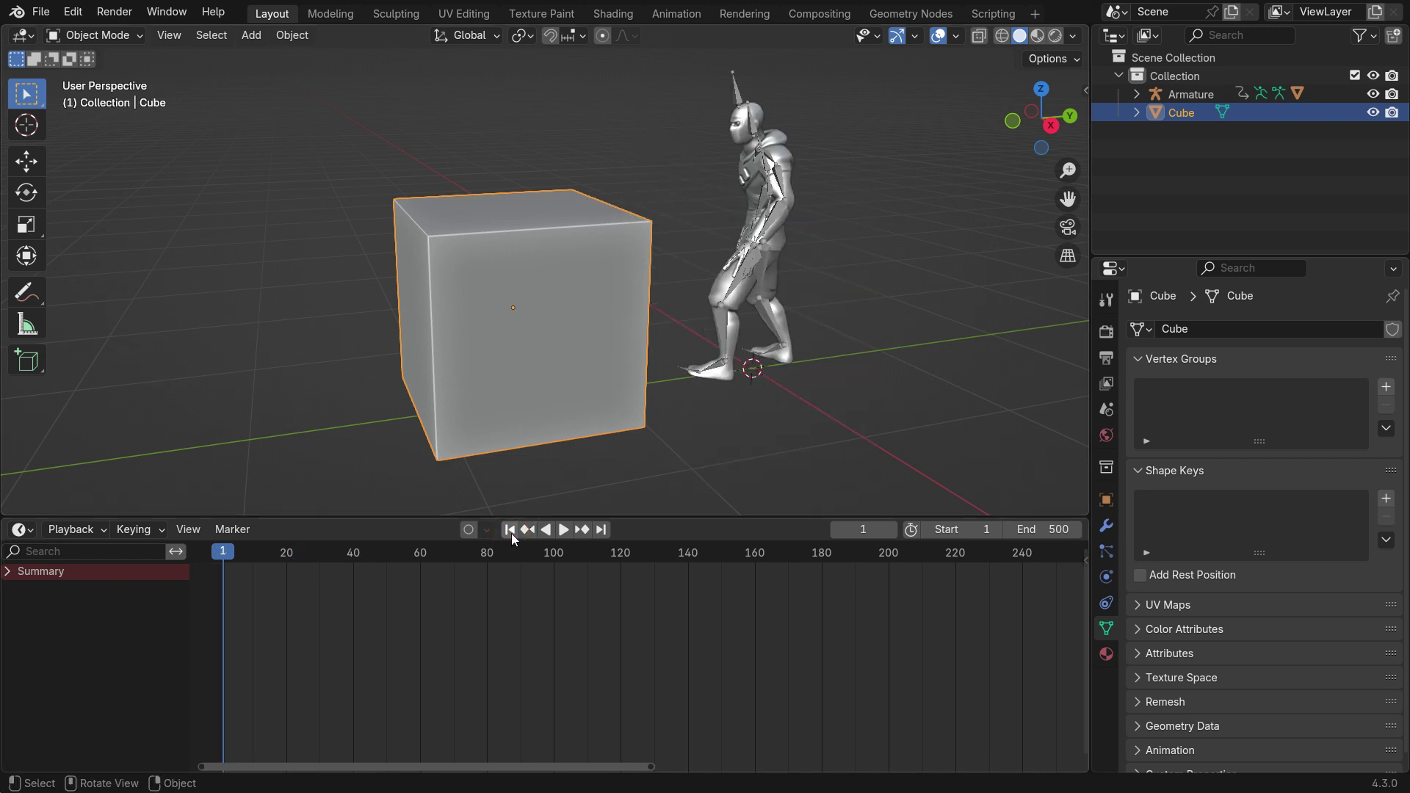
pyautogui.click(672, 227)
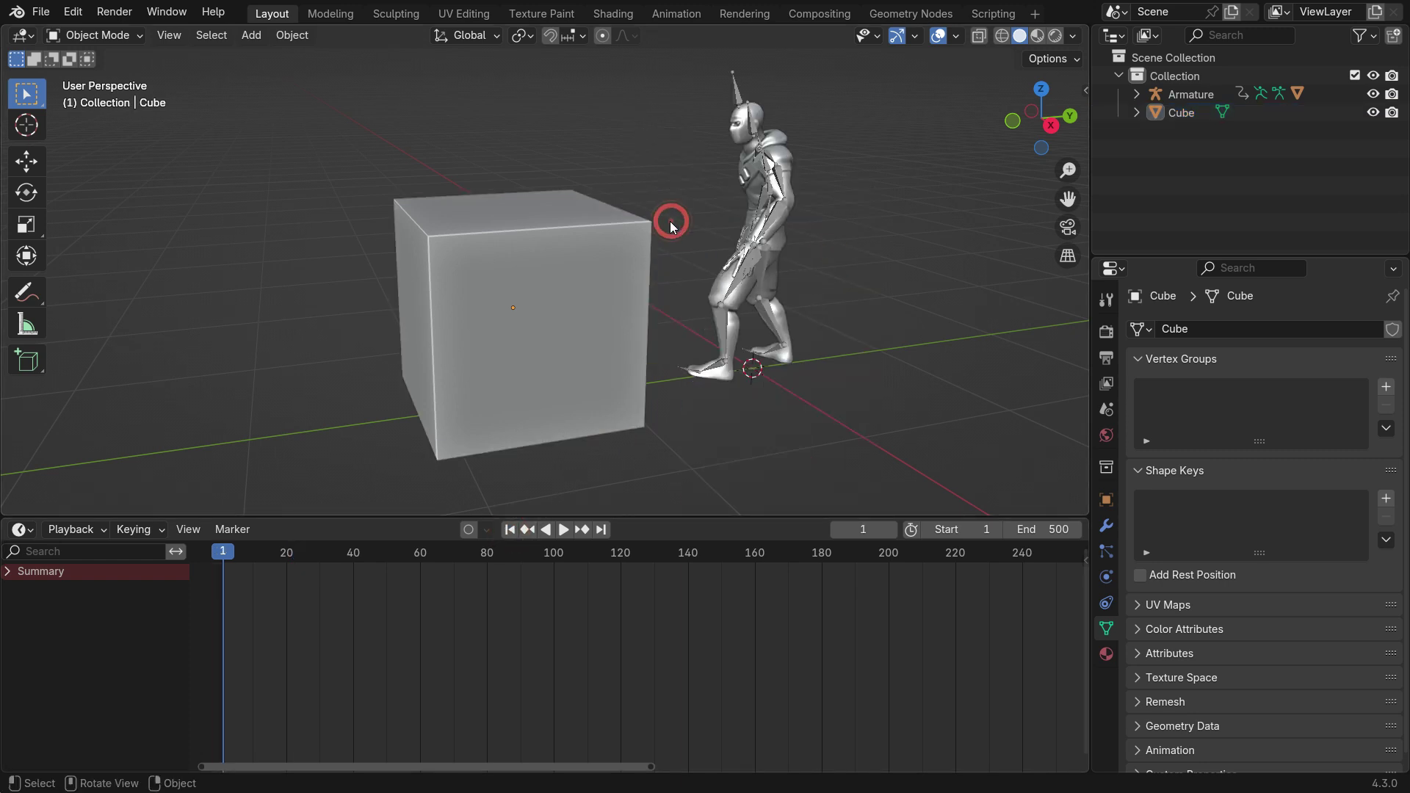
pyautogui.click(599, 233)
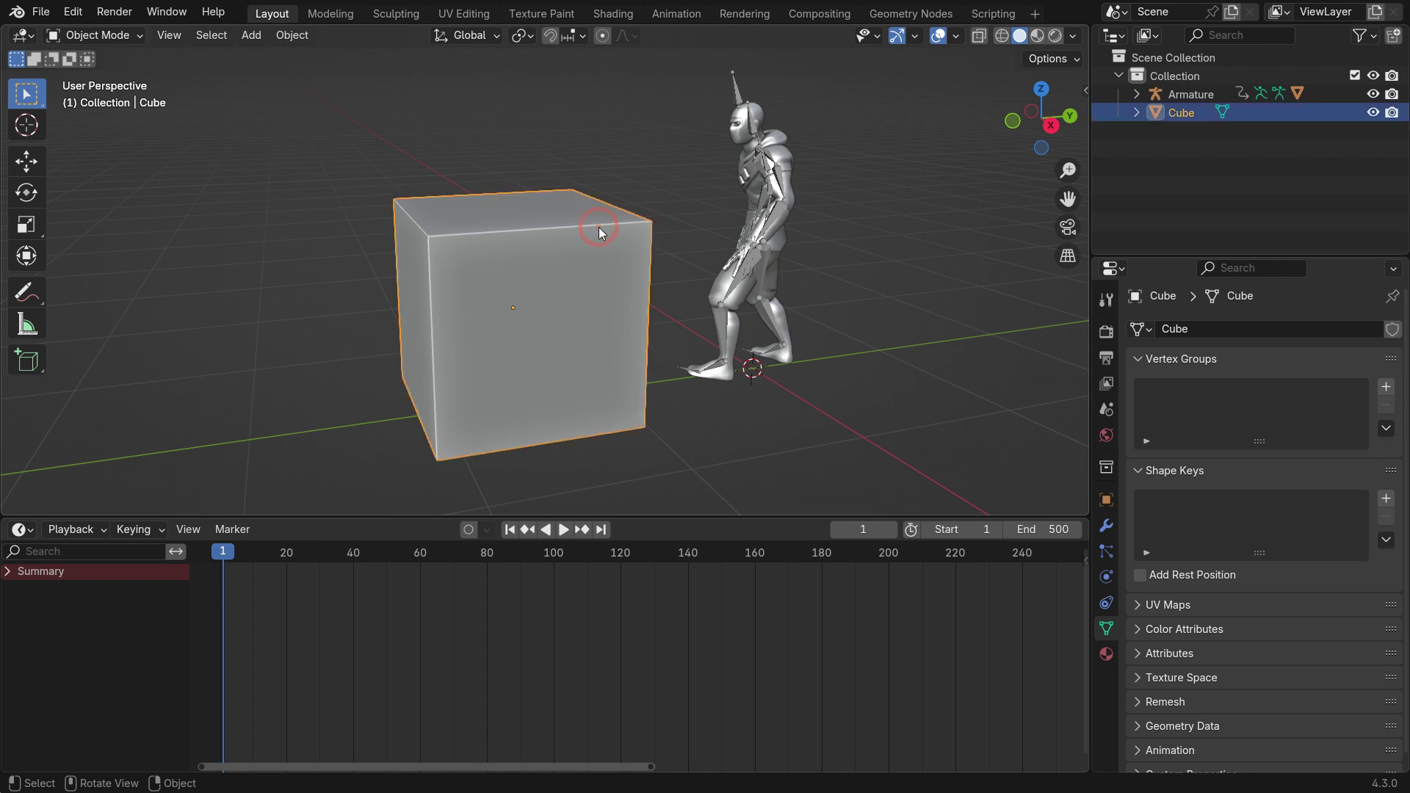
pyautogui.click(1107, 604)
pyautogui.click(1226, 328)
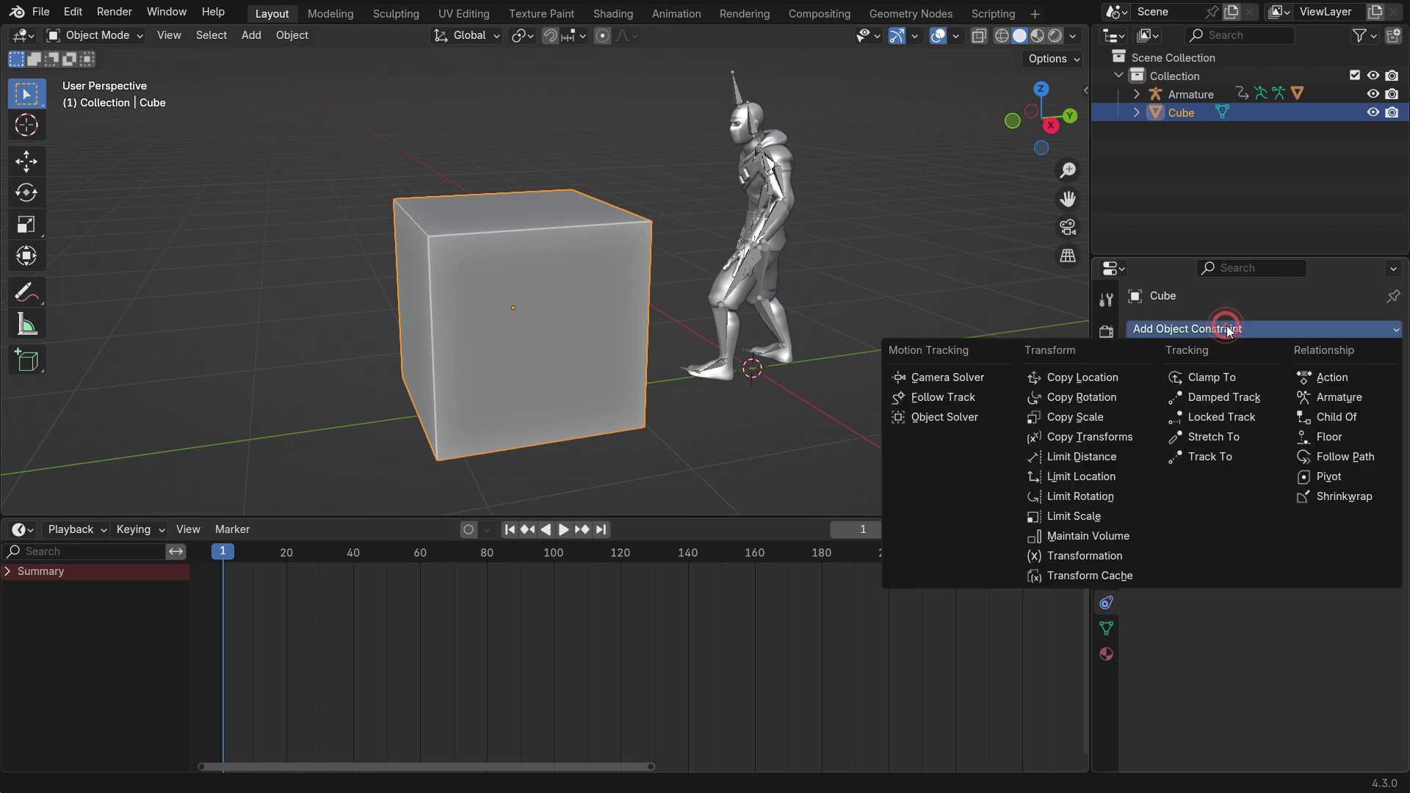
pyautogui.click(1371, 417)
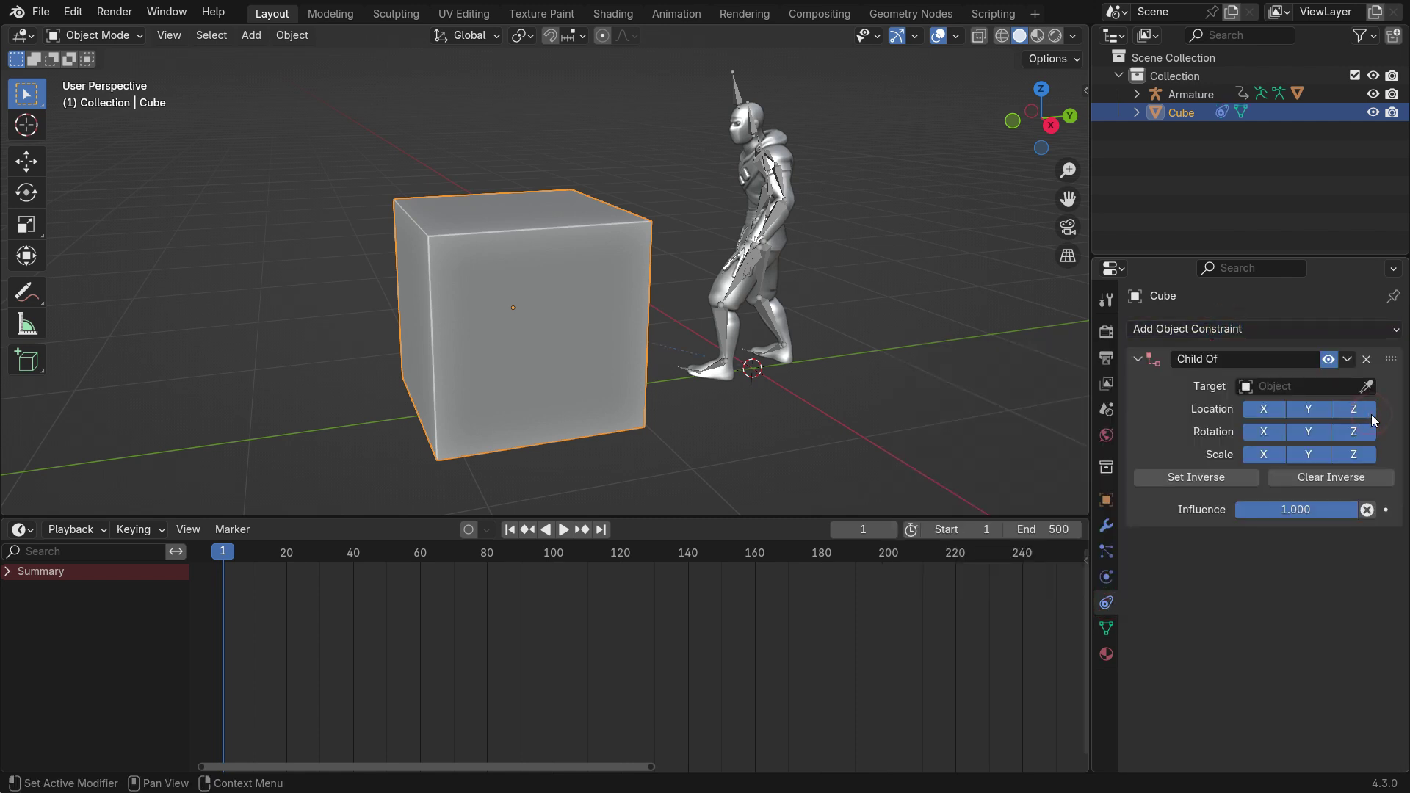
# Set the Child Of constraint's target to Armature and its bone to mixamorig:RightHand
pyautogui.click(1285, 384)
pyautogui.click(1166, 415)
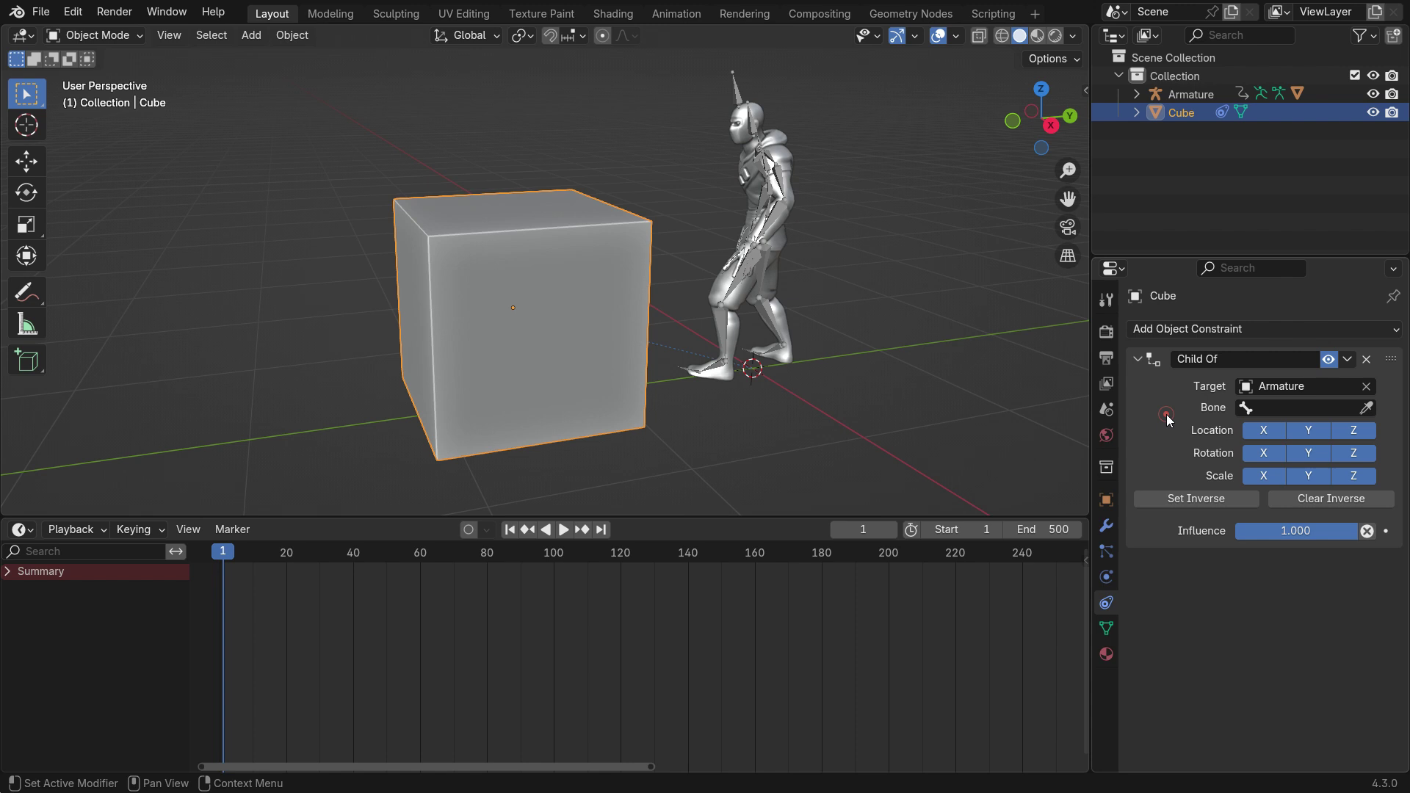
pyautogui.click(1274, 409)
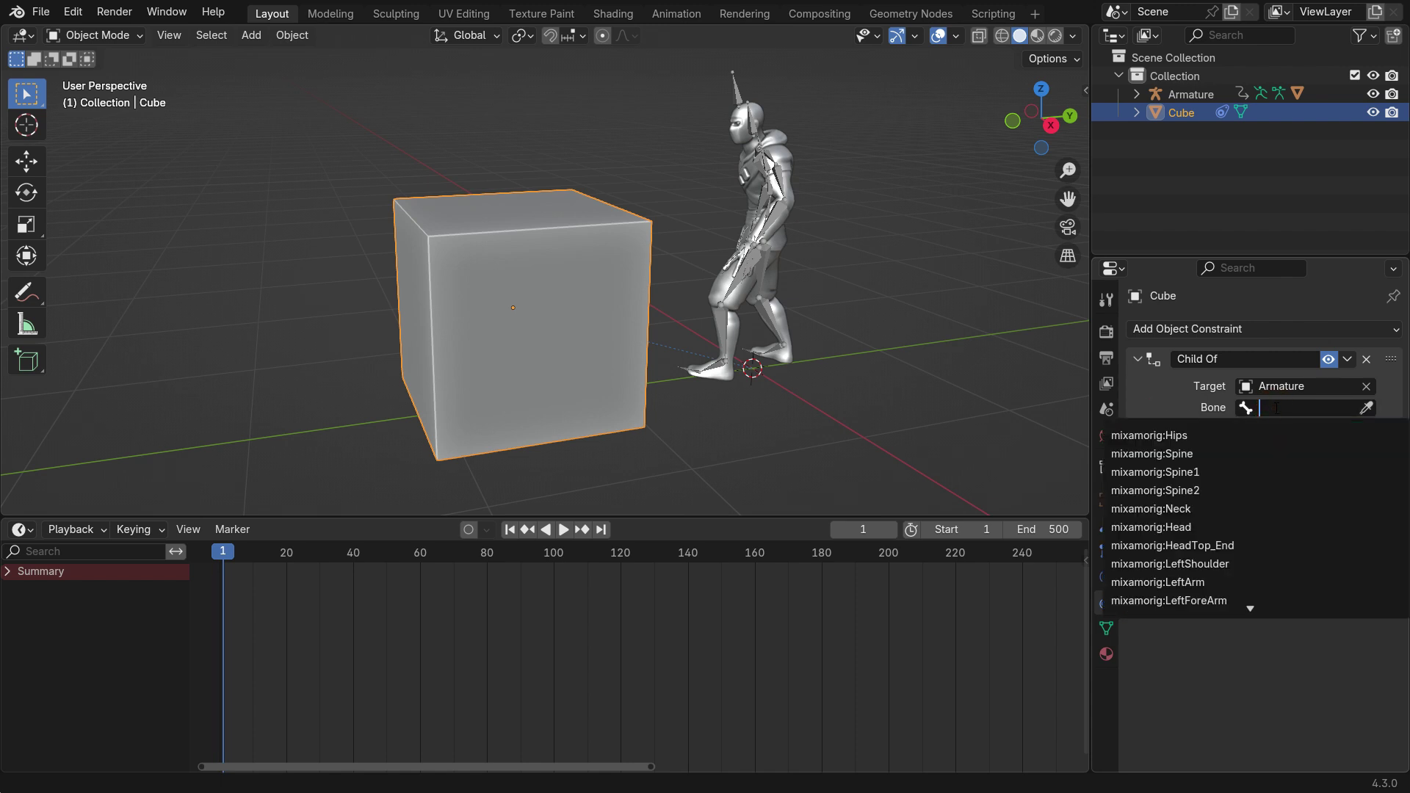
pyautogui.write('RiGHT')
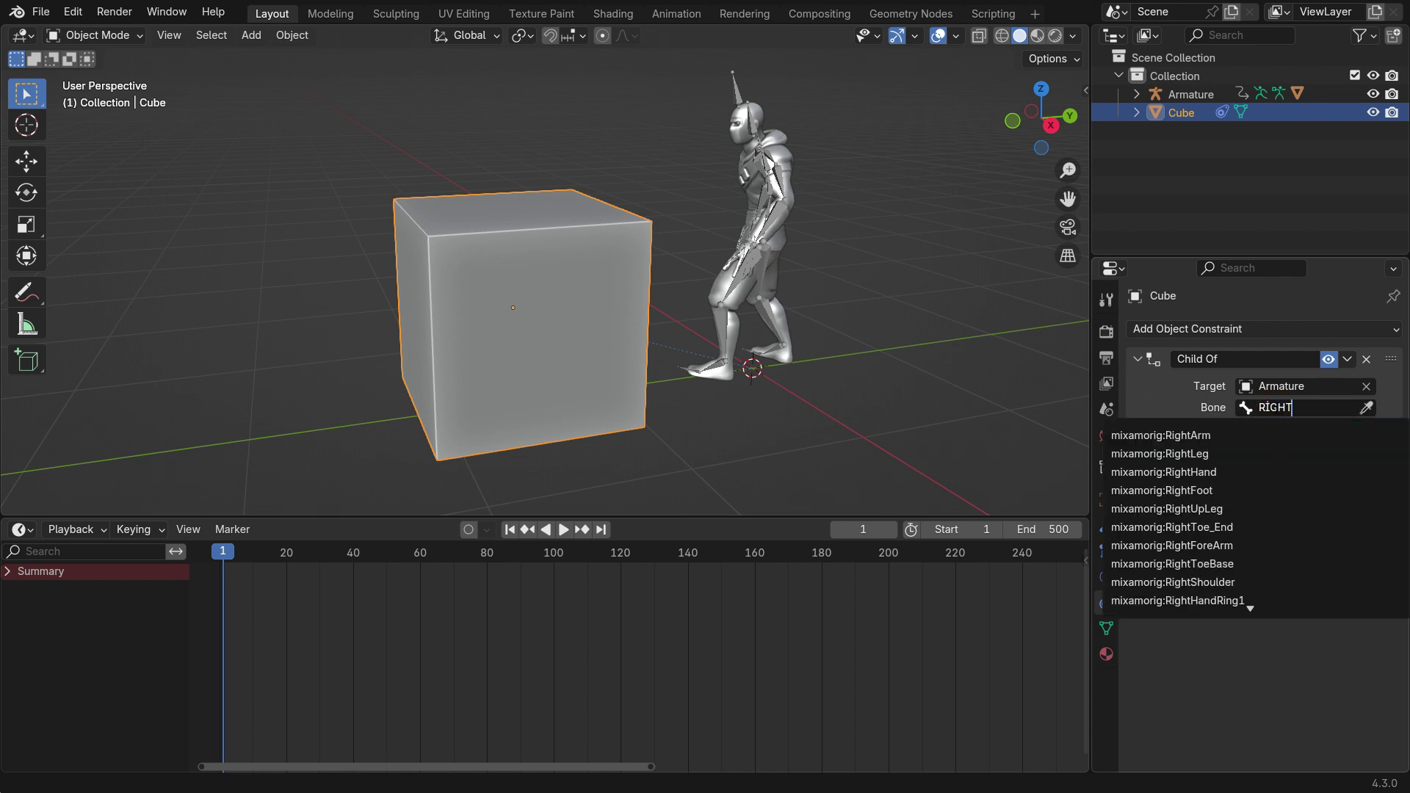
pyautogui.click(1239, 471)
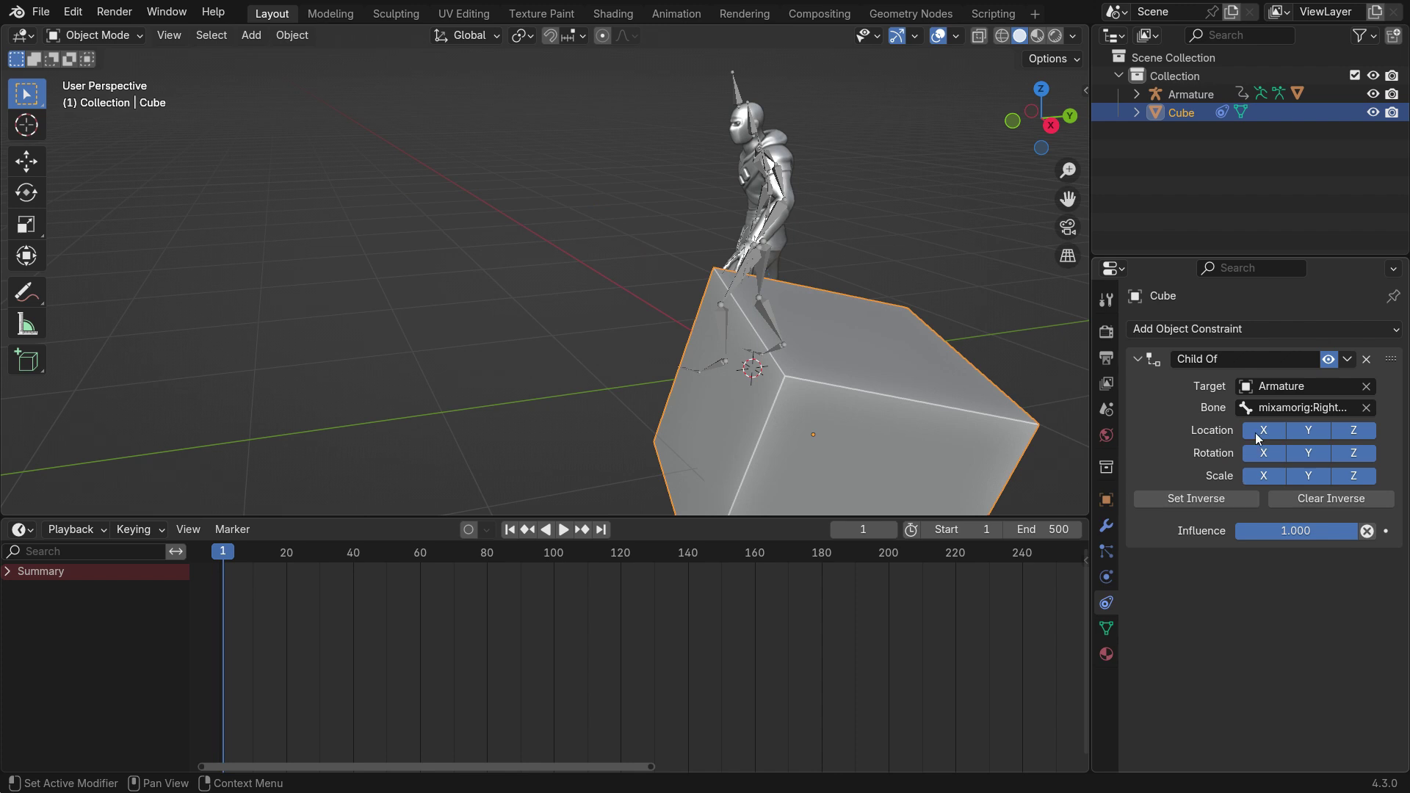
# Restrict the Child Of constraint to Y location by disabling X and Z location plus all rotation and scale axes
pyautogui.click(1260, 432)
pyautogui.click(1354, 432)
pyautogui.click(1260, 453)
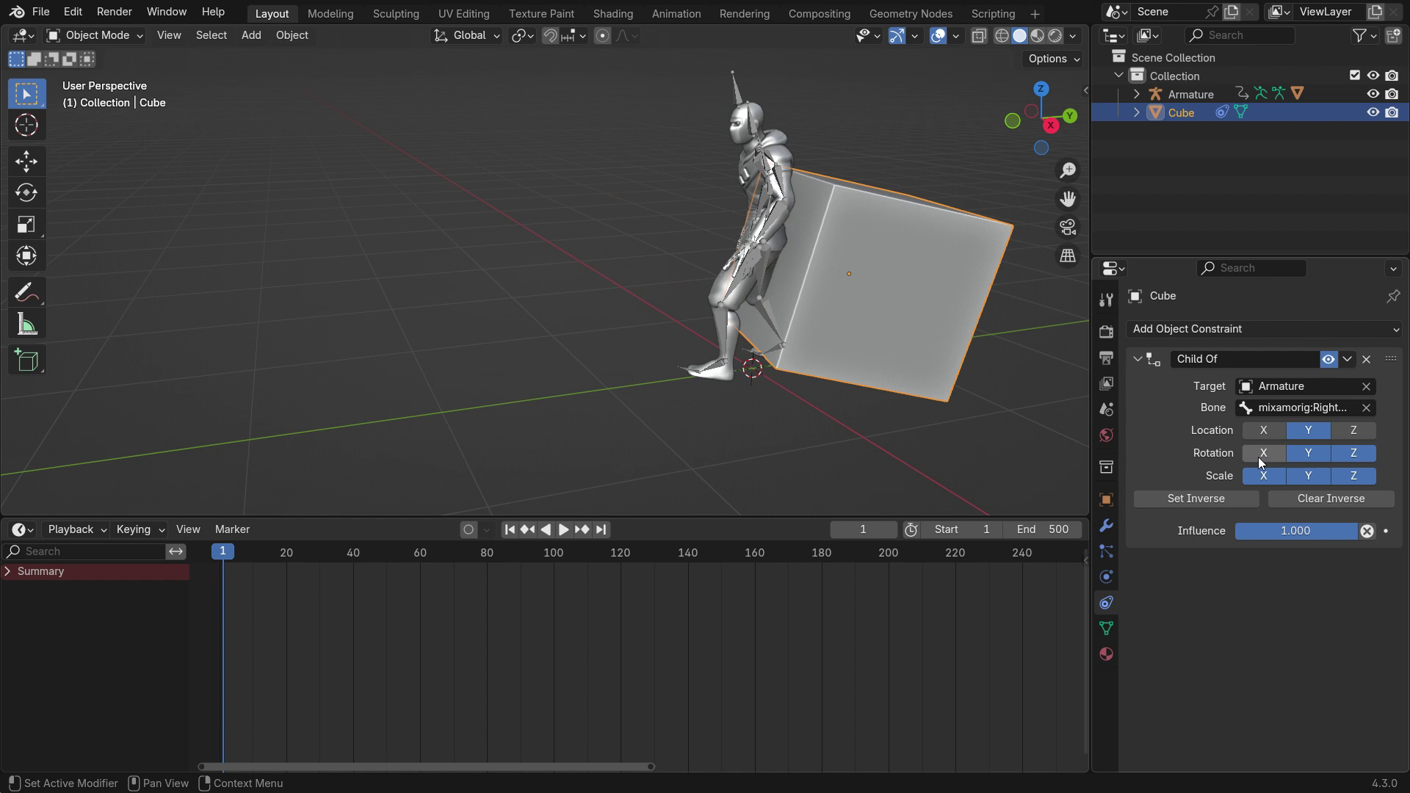
pyautogui.click(1354, 453)
pyautogui.click(1310, 453)
pyautogui.click(1263, 475)
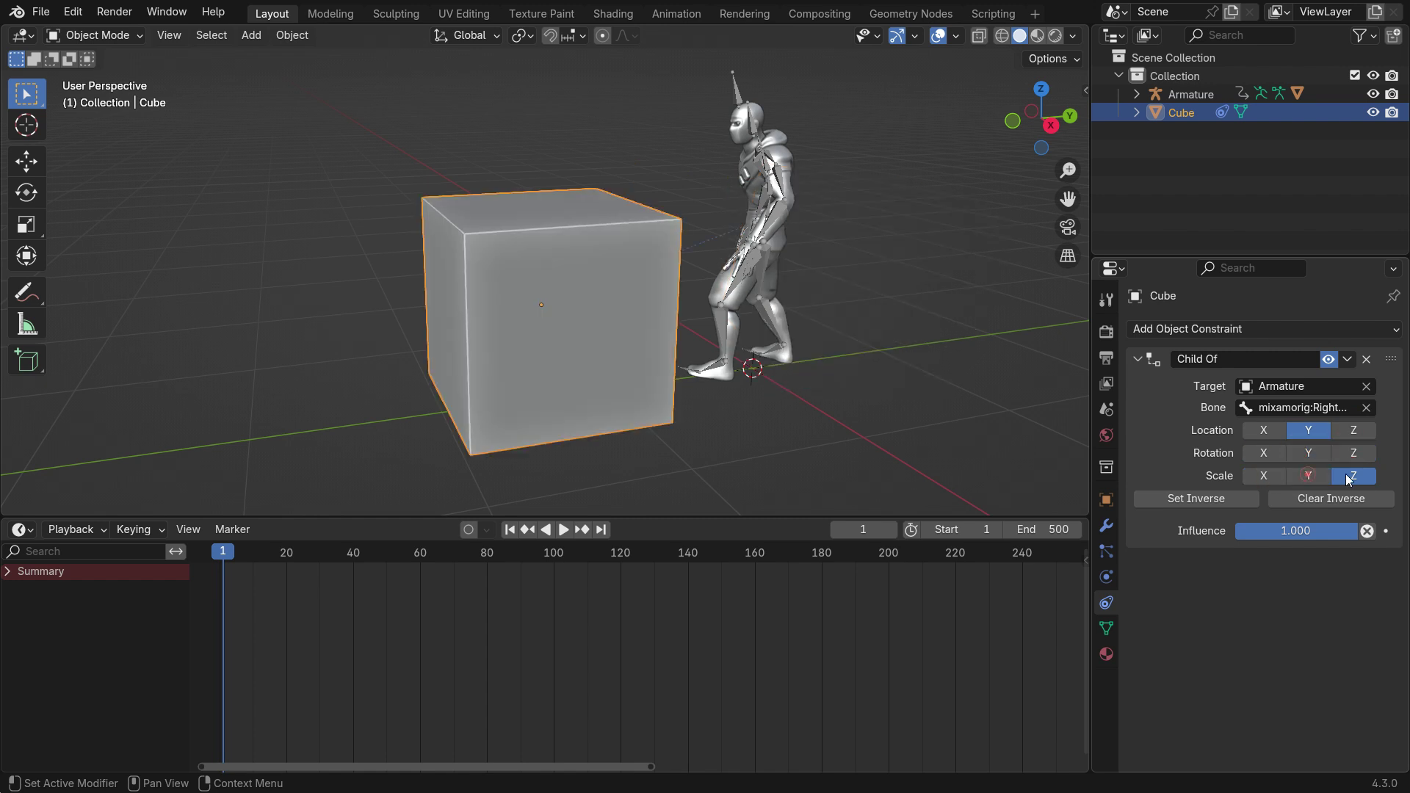
pyautogui.click(1309, 475)
pyautogui.click(1354, 475)
# Go to frame 24, set the Child Of influence to 0 and keyframe it
pyautogui.moveTo(830, 424); pyautogui.dragTo(747, 400, button='middle')
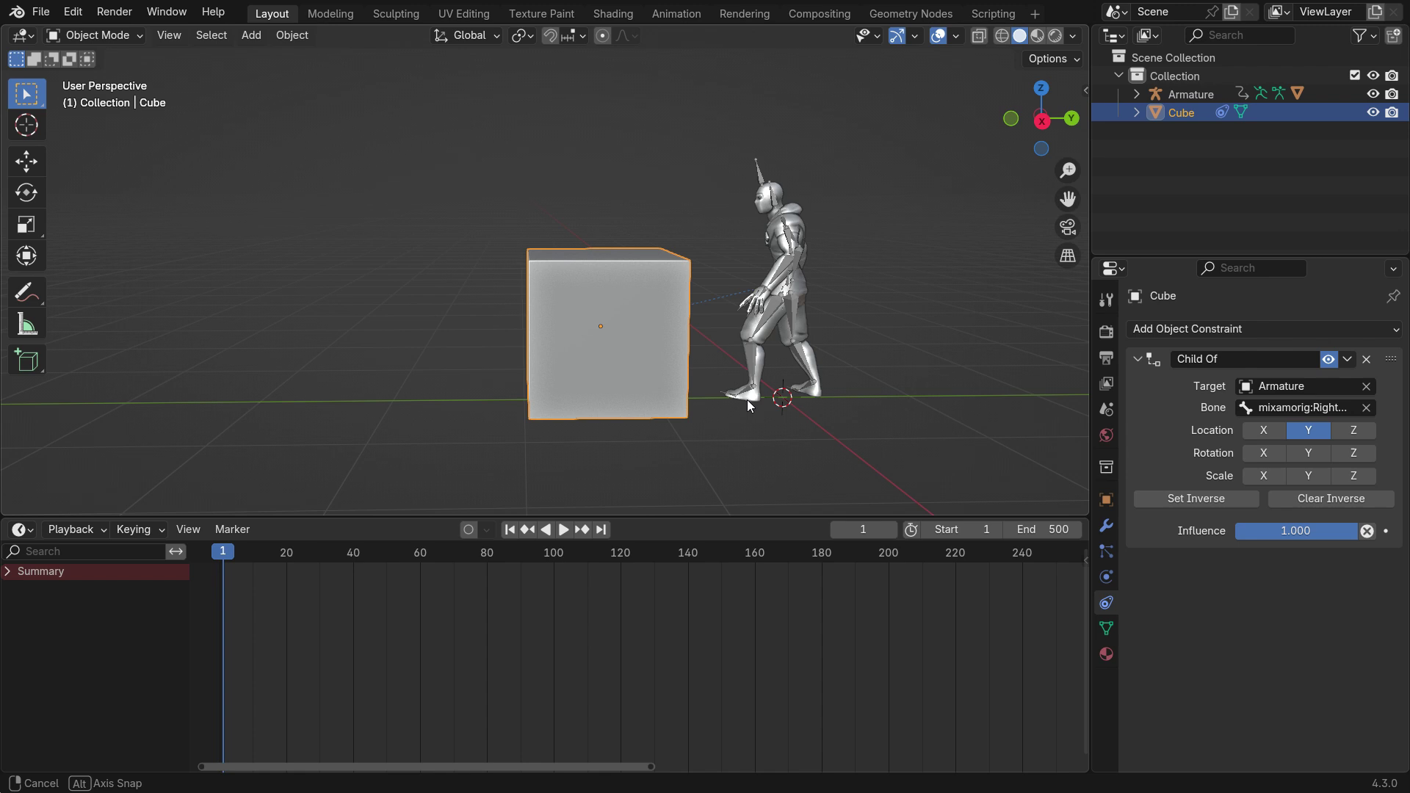
pyautogui.moveTo(1328, 529)
pyautogui.mouseDown()
pyautogui.moveTo(1206, 529)
pyautogui.moveTo(1364, 532)
pyautogui.mouseUp()
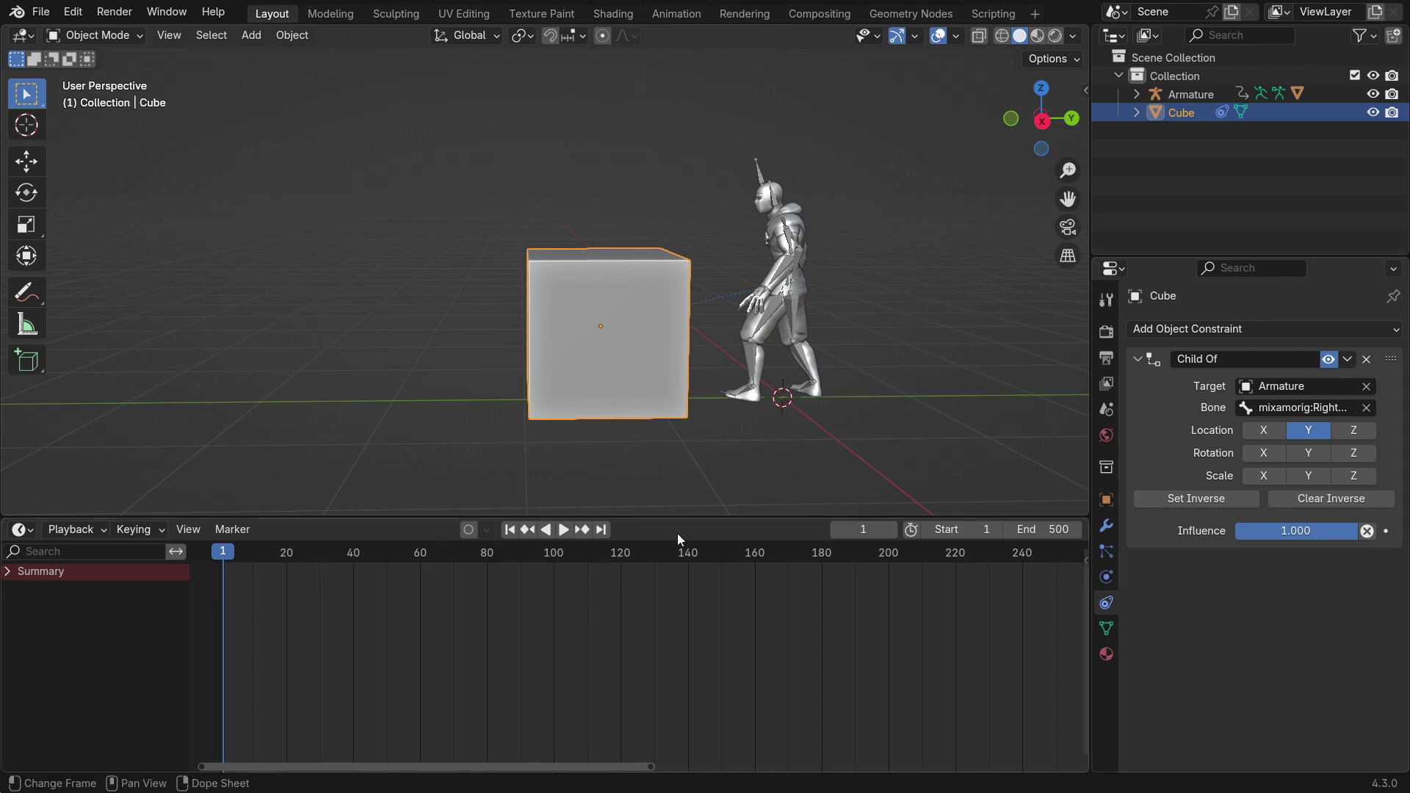
pyautogui.click(870, 530)
pyautogui.write('2')
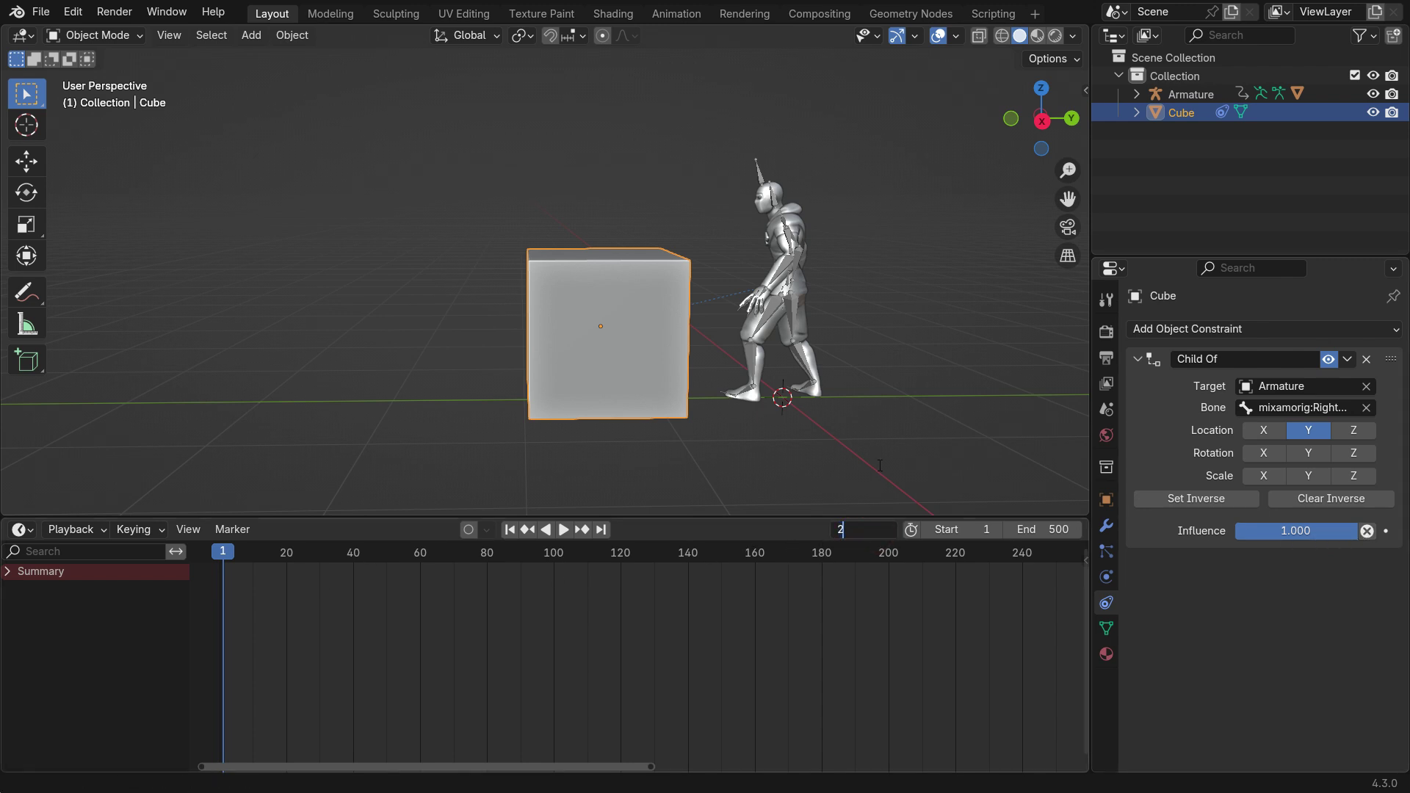
pyautogui.write('4')
pyautogui.press('Return')
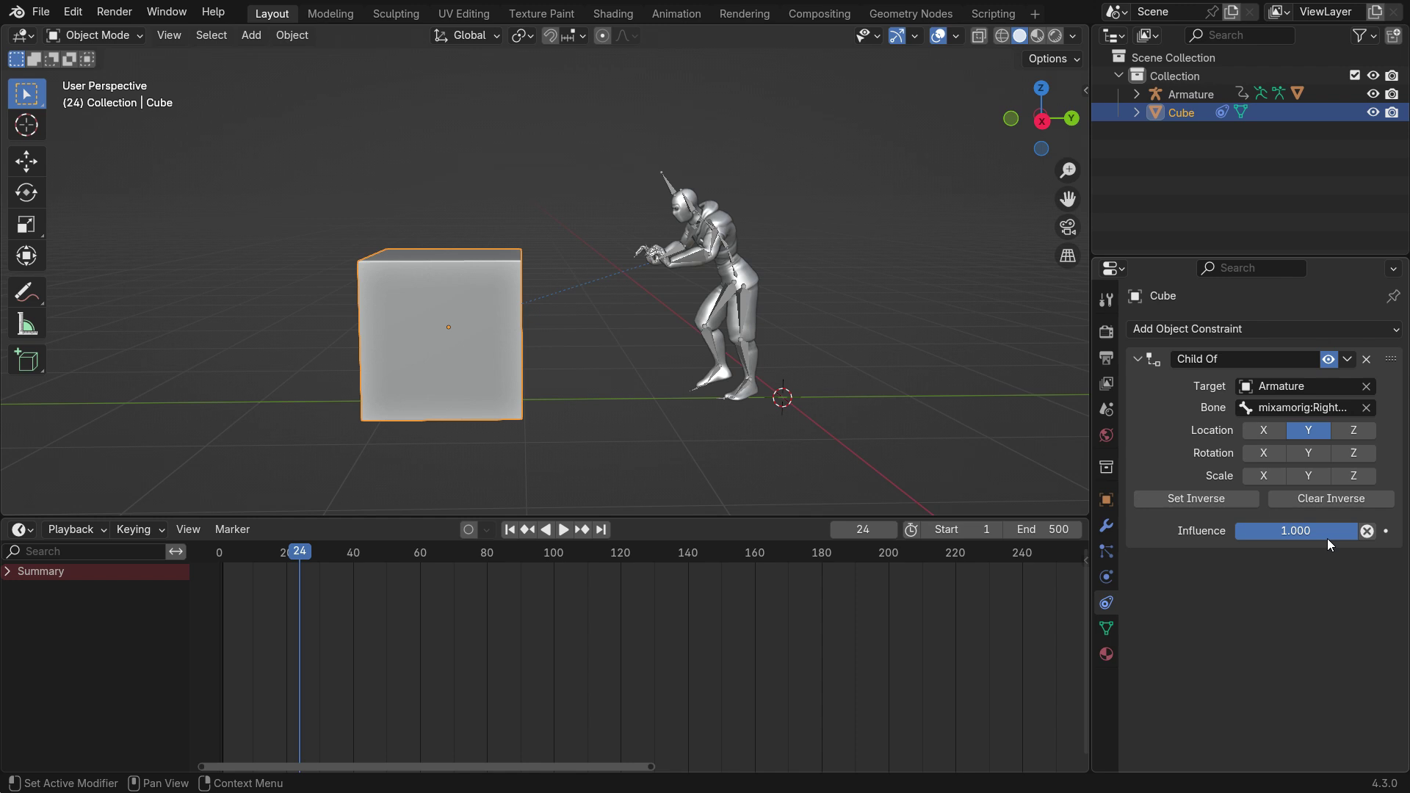
pyautogui.moveTo(1344, 532); pyautogui.dragTo(1237, 532)
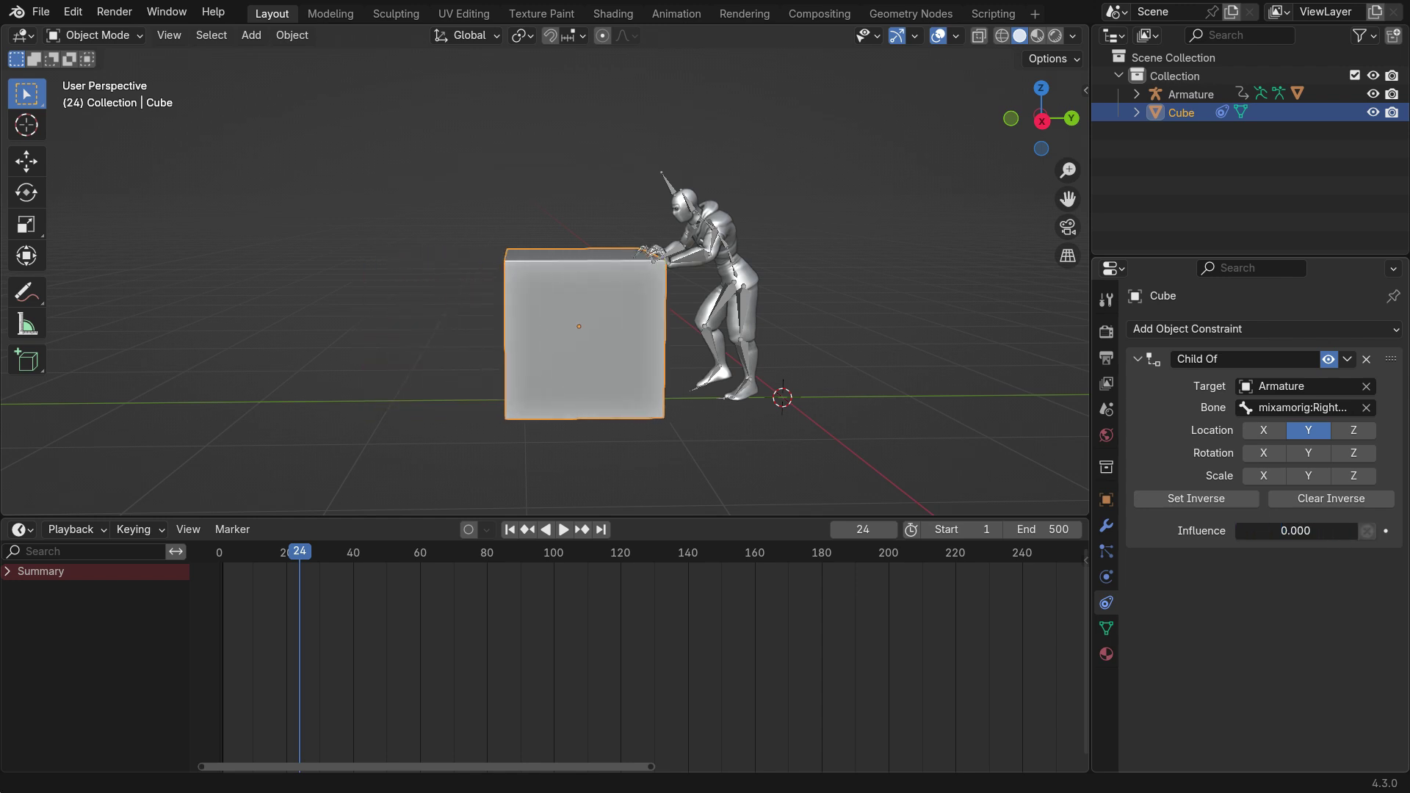
pyautogui.click(1385, 531)
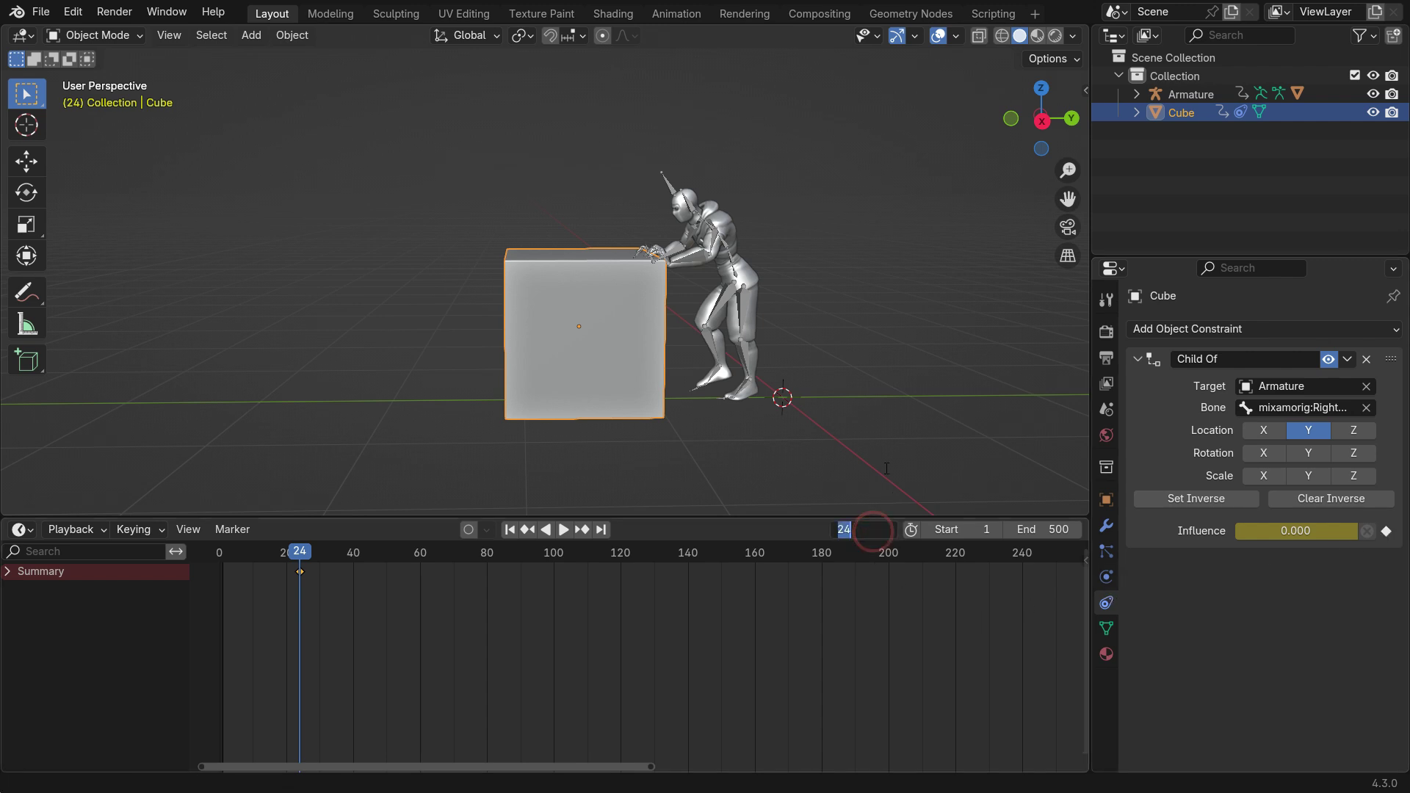
# At frame 25, keyframe the Child Of influence at 1 and set the constraint's inverse
pyautogui.click(889, 530)
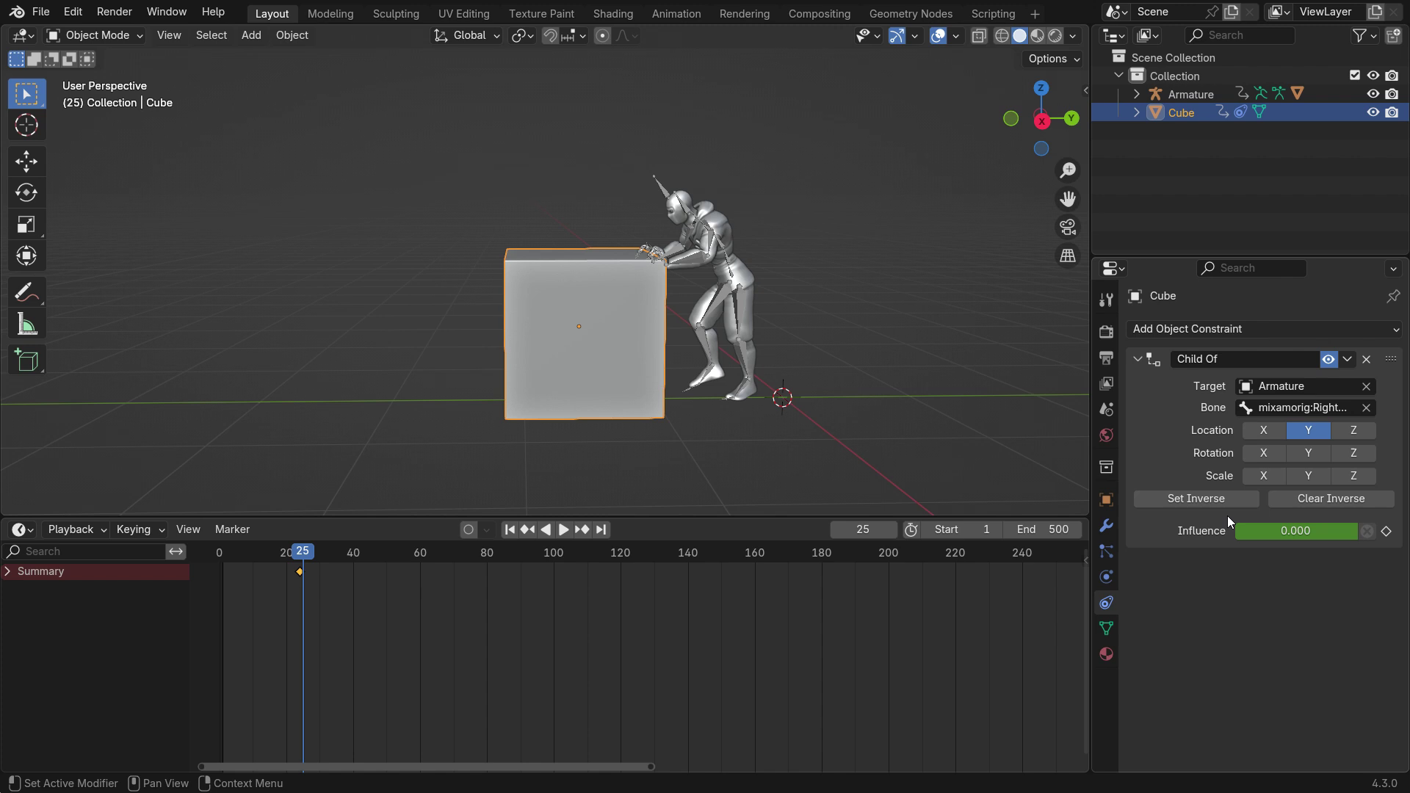
pyautogui.moveTo(1249, 531); pyautogui.dragTo(1359, 531)
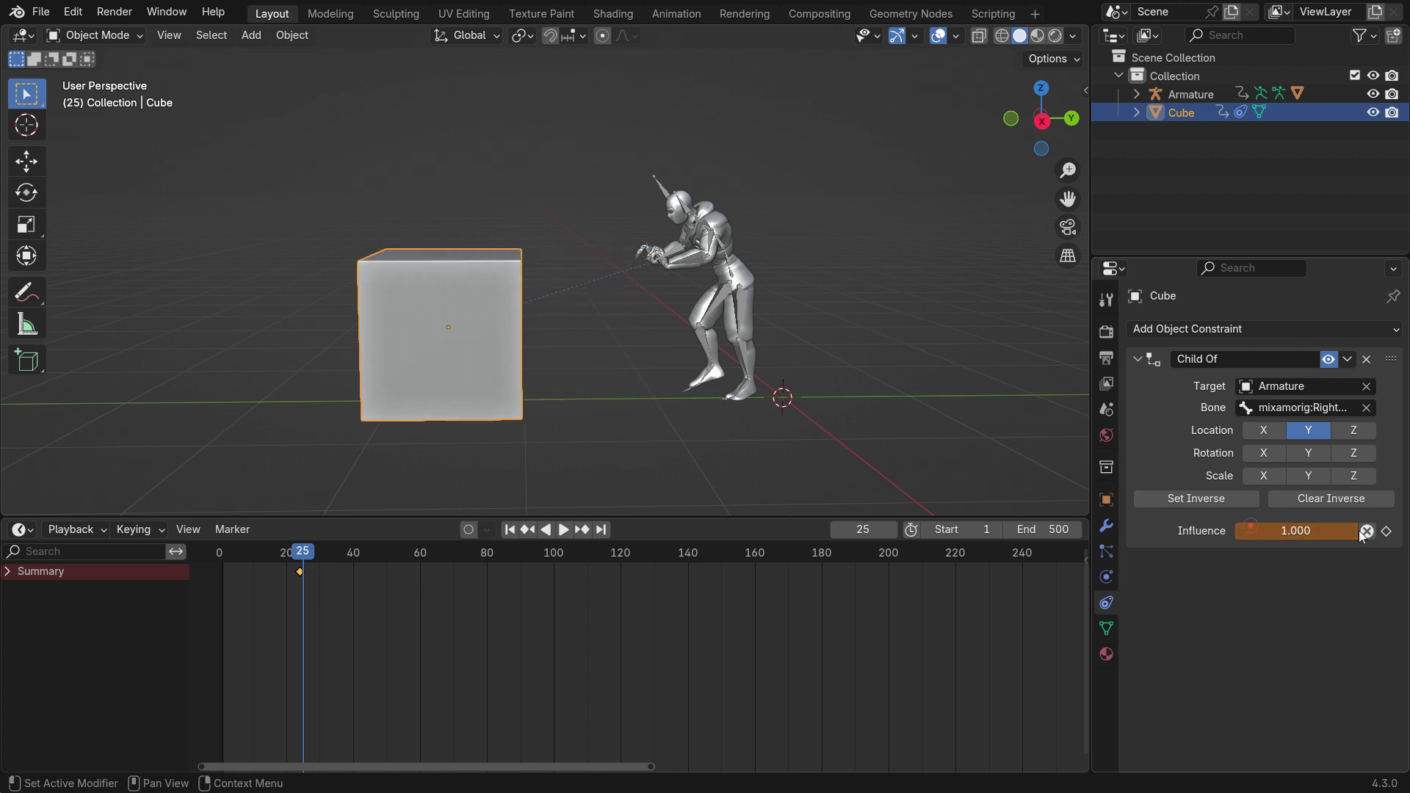
pyautogui.click(1387, 531)
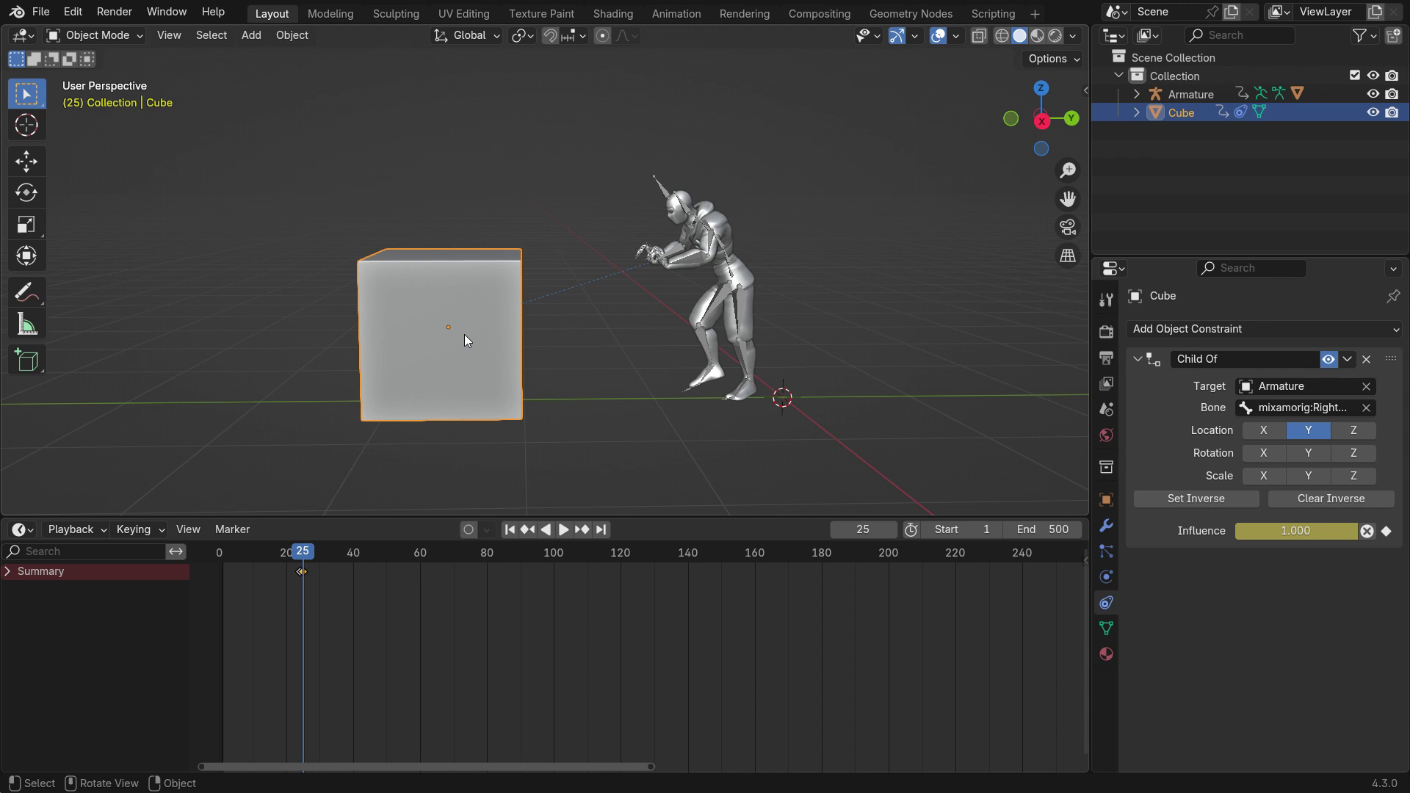
pyautogui.click(1236, 497)
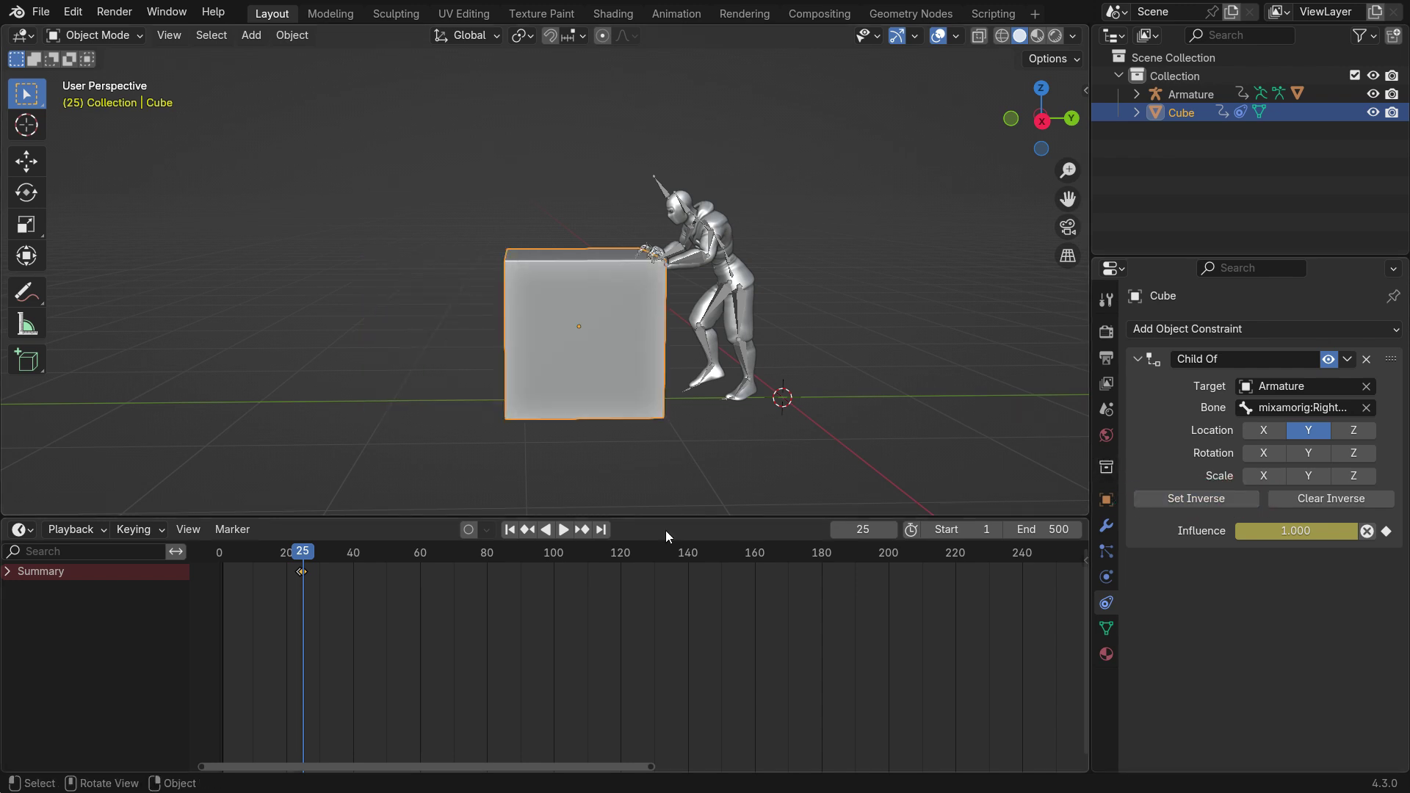
# Play the animation from the first frame twice to check how the cube follows the character's hands
pyautogui.click(510, 529)
pyautogui.click(564, 530)
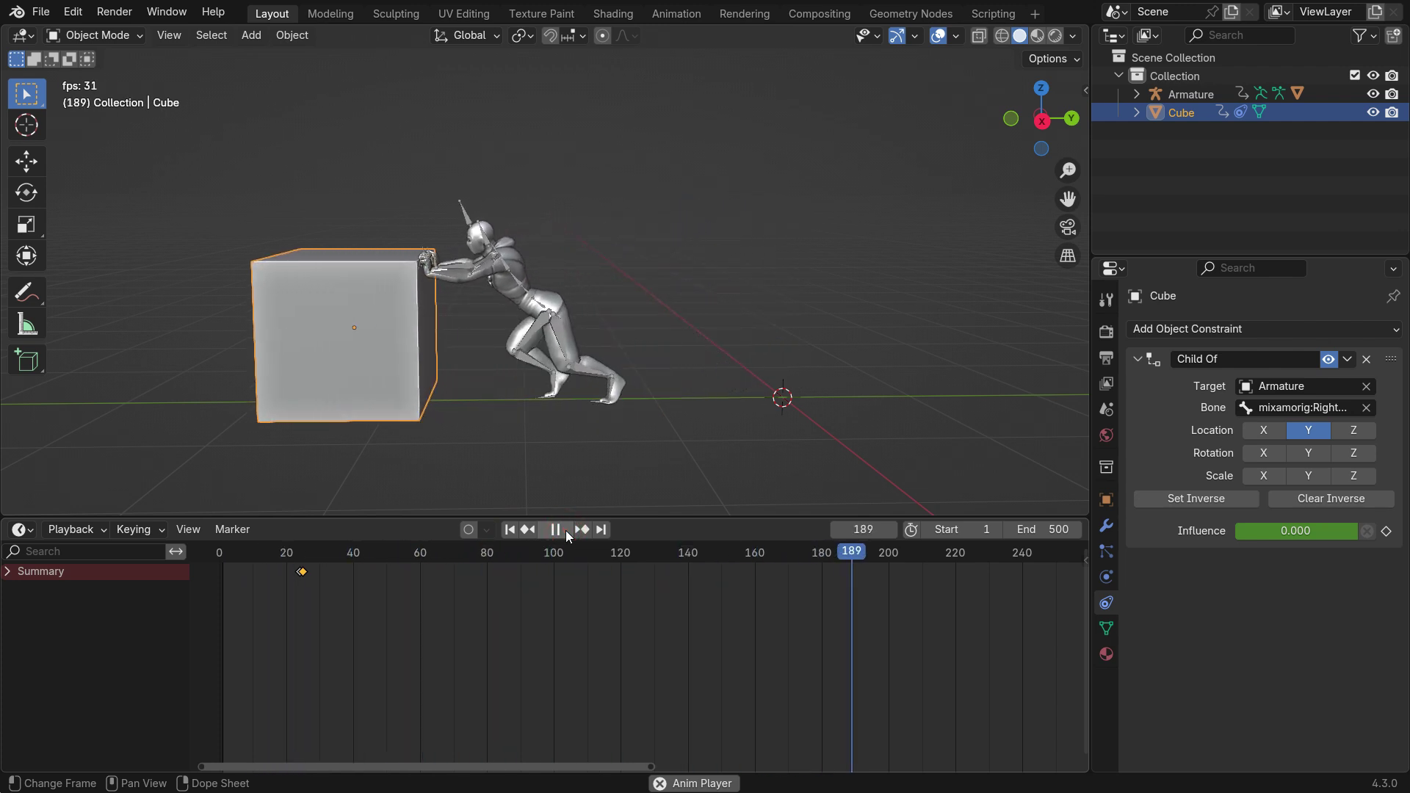
pyautogui.click(564, 530)
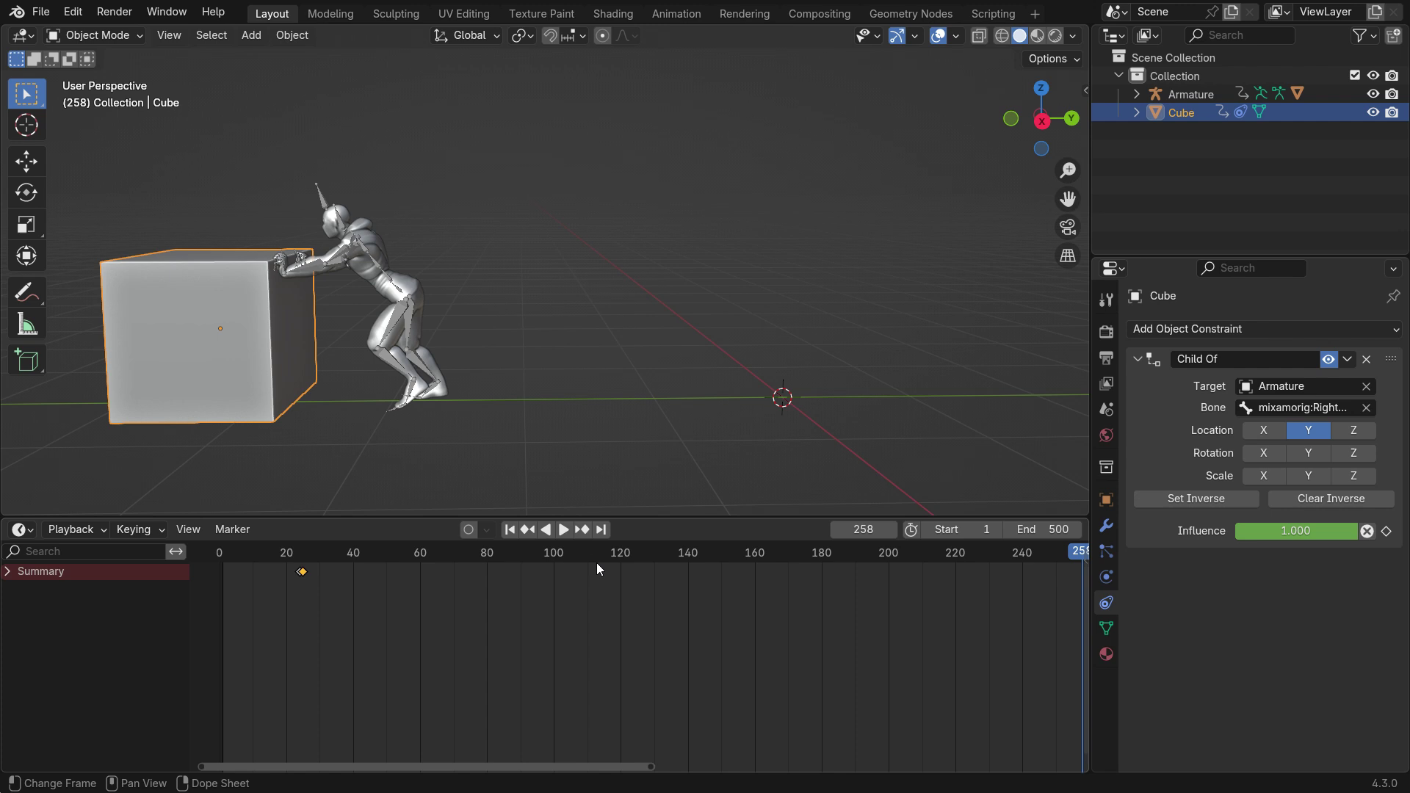
pyautogui.click(511, 531)
pyautogui.click(562, 529)
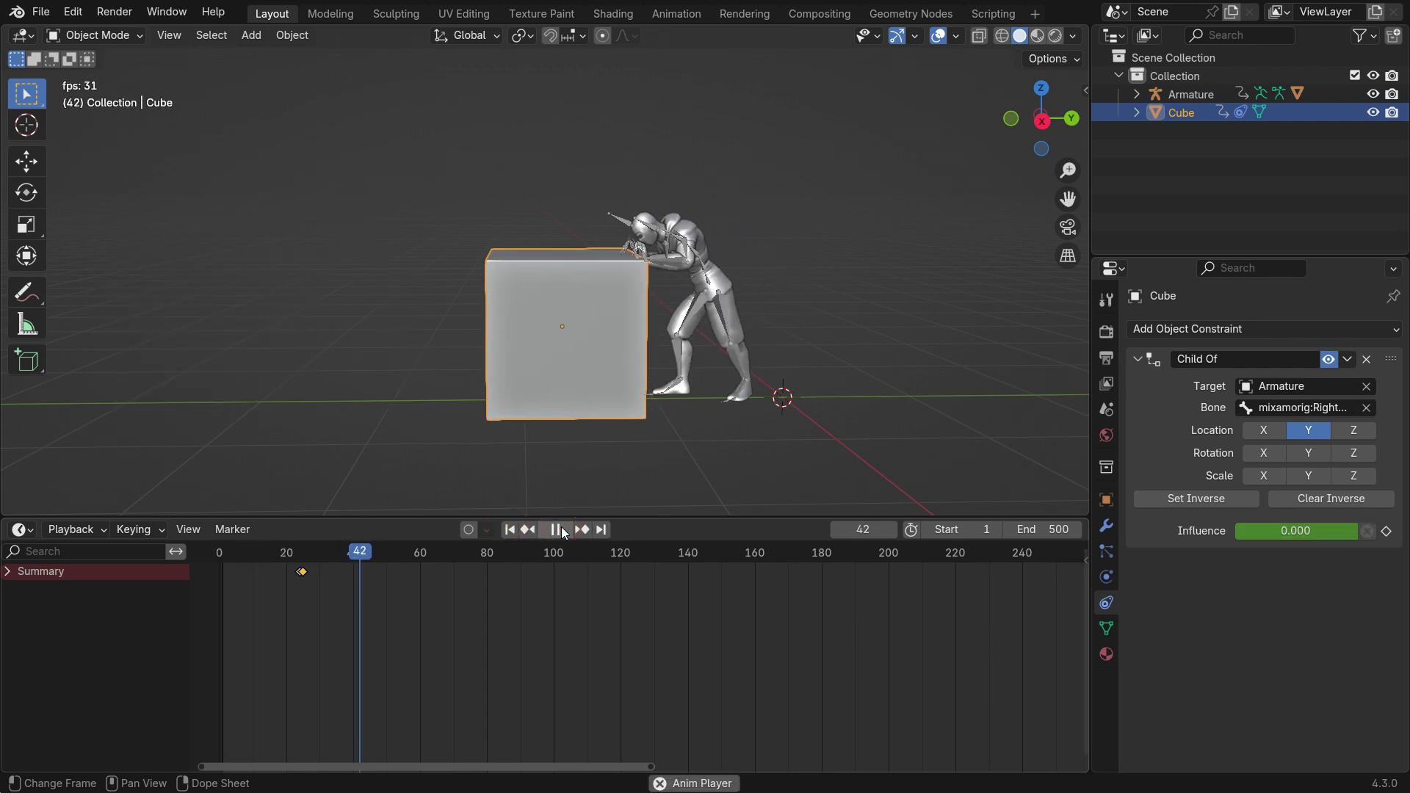
pyautogui.click(556, 530)
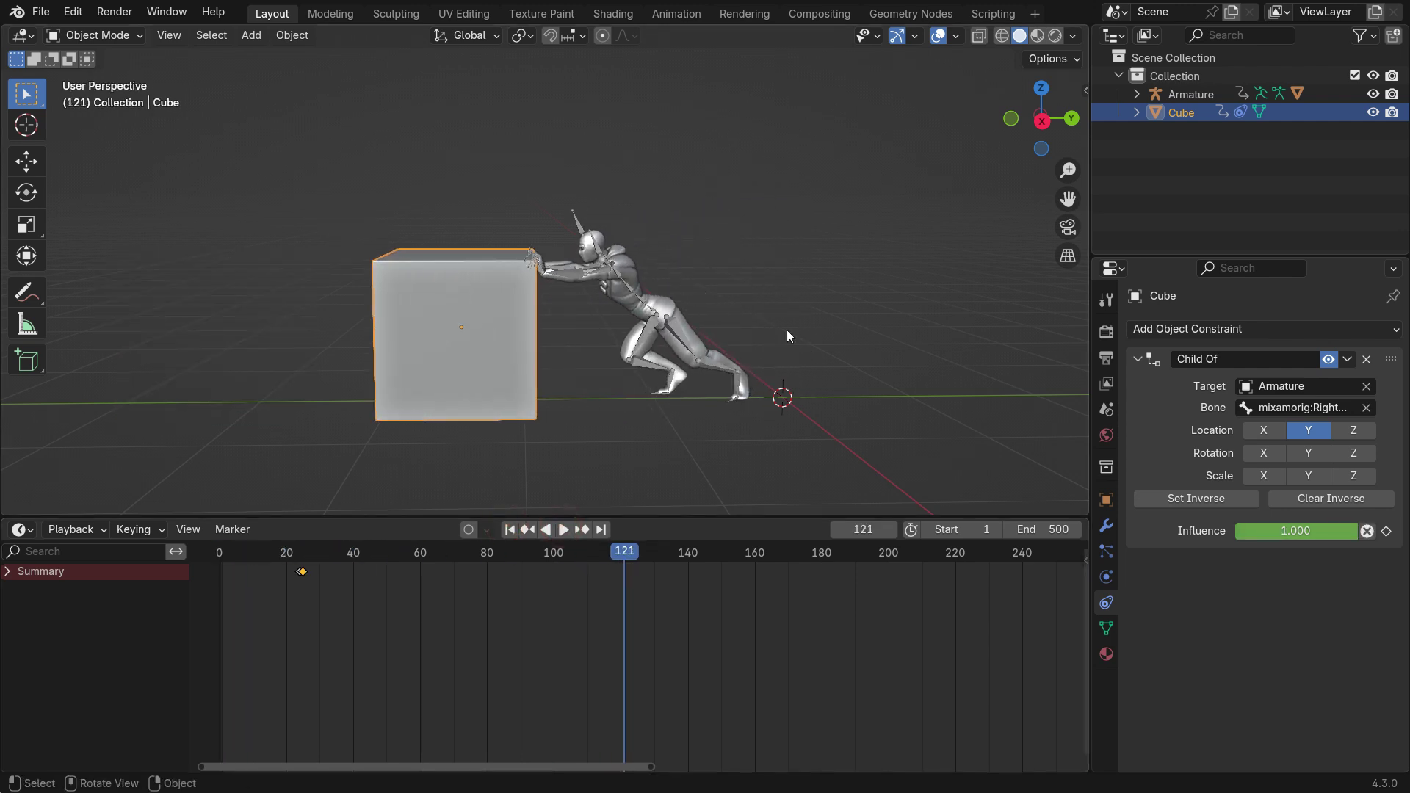
# Move the current frame to 255 to mark where the cube push ends
pyautogui.scroll(-3, 428, 663)
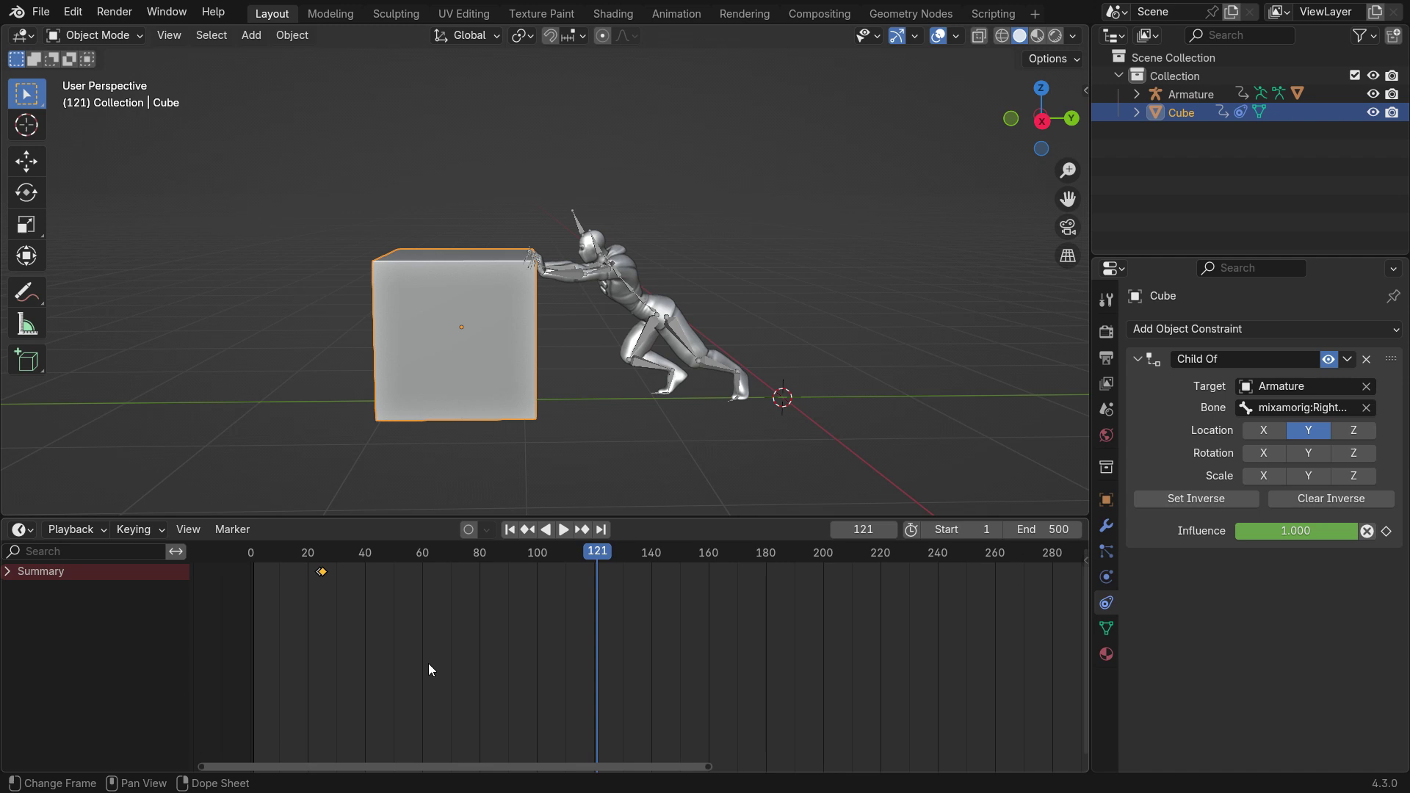
pyautogui.moveTo(548, 559); pyautogui.dragTo(832, 594)
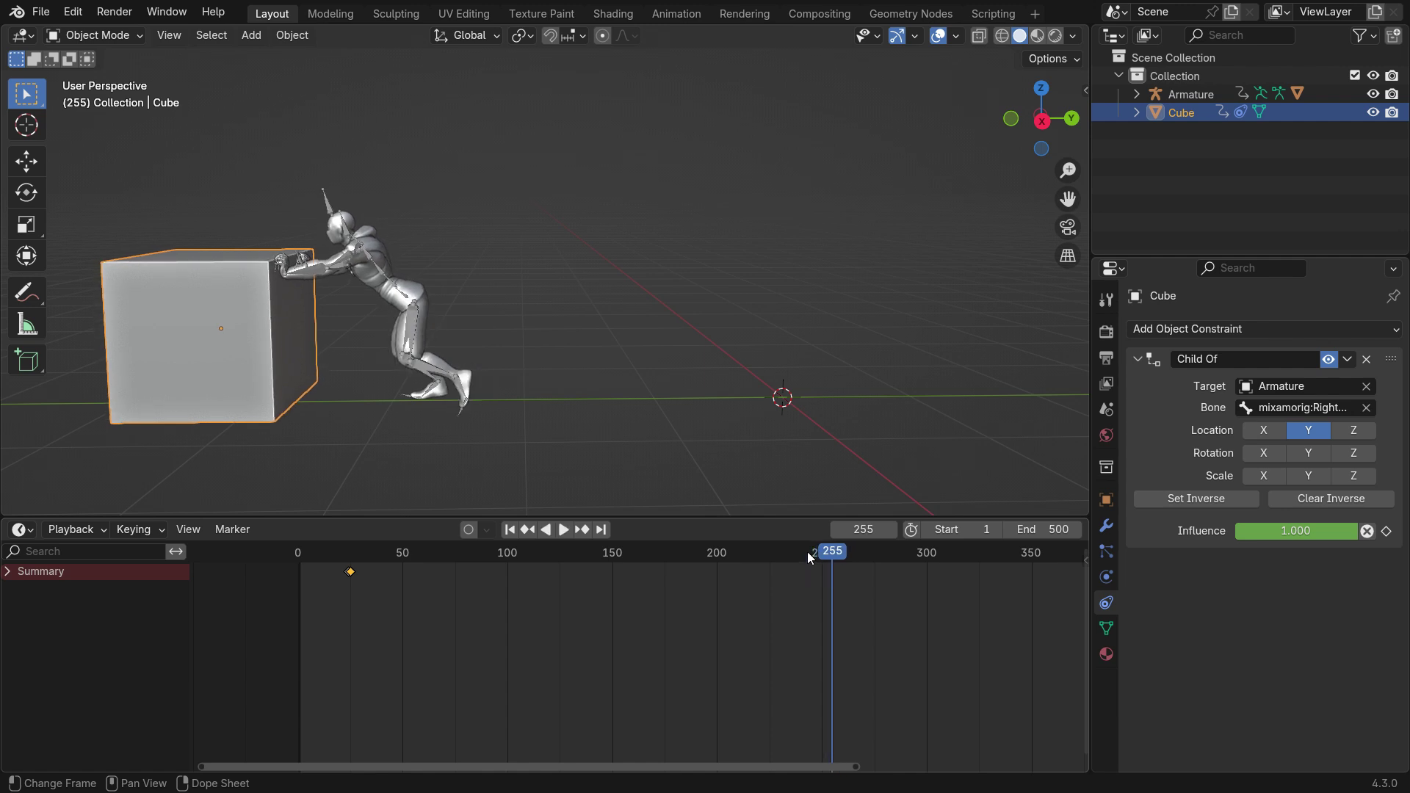
pyautogui.moveTo(393, 323); pyautogui.dragTo(448, 354, button='middle')
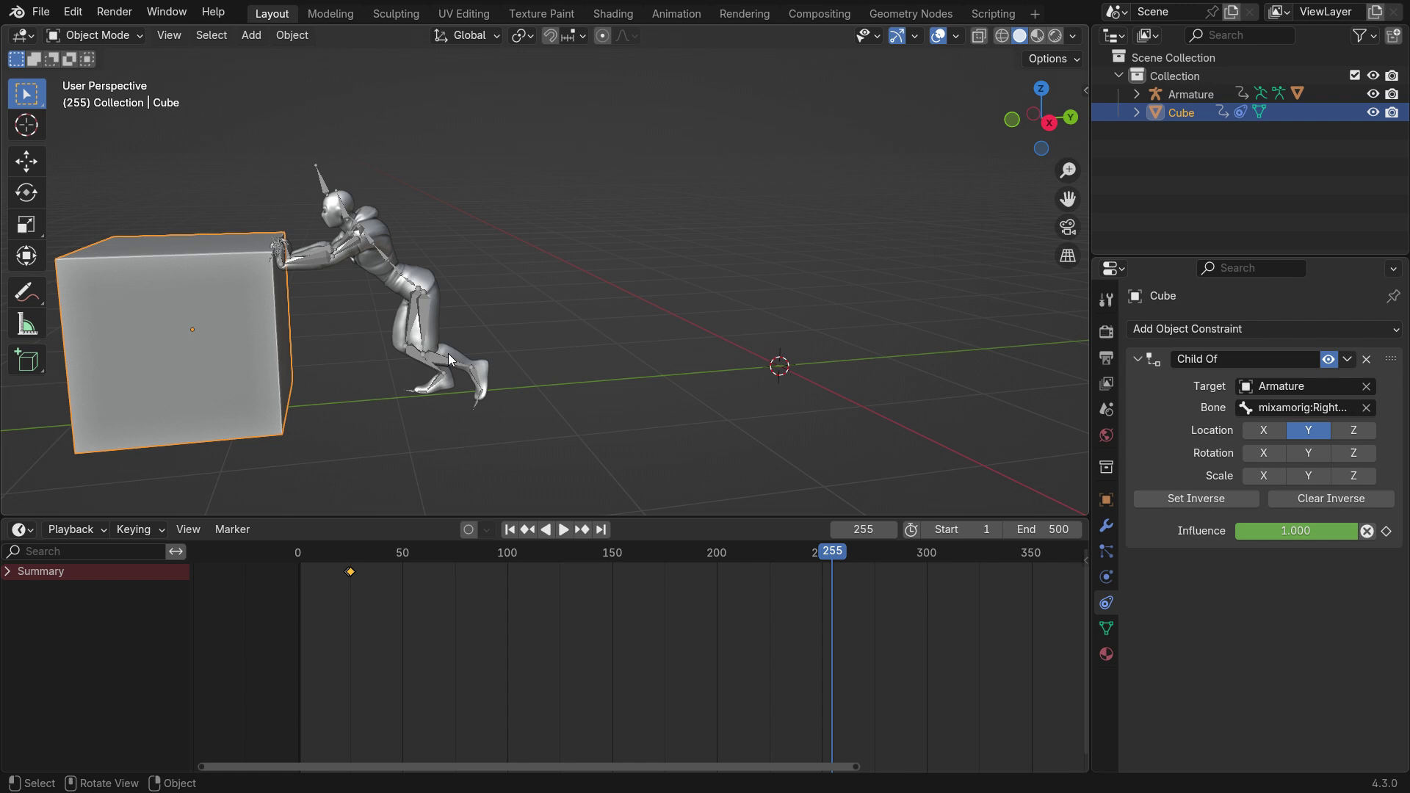
# Open the Bake Action settings for the cube and set the end frame to 255
pyautogui.click(282, 45)
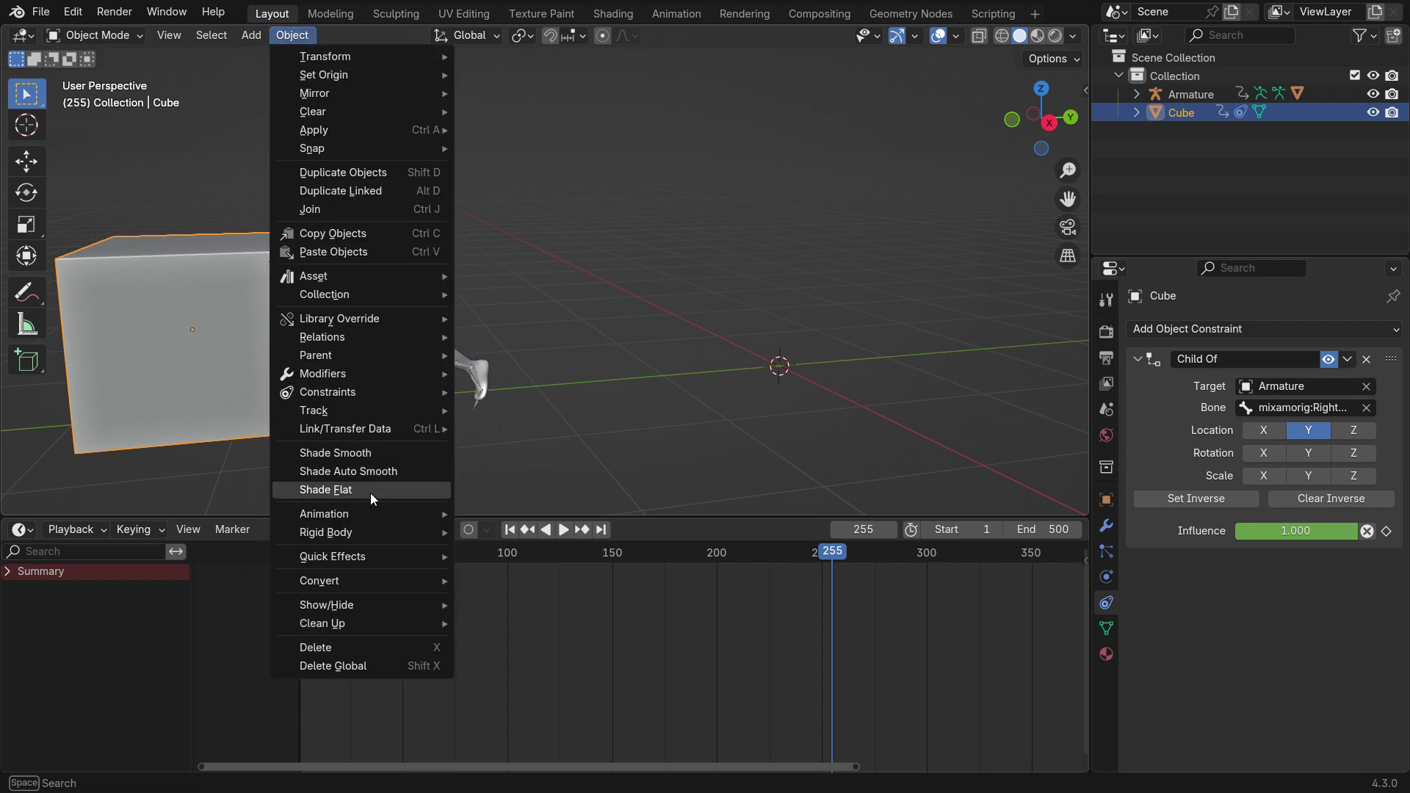
pyautogui.moveTo(370, 513)
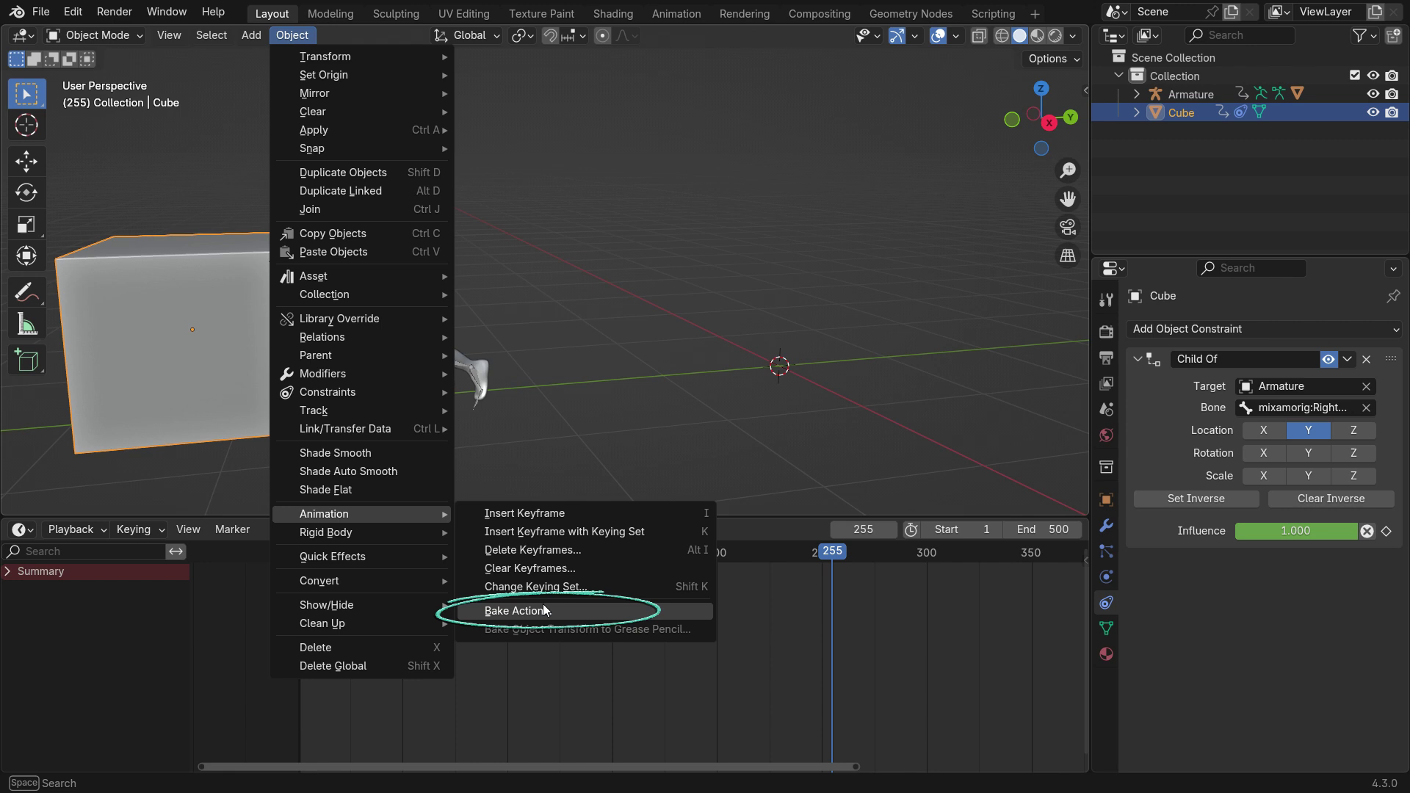
pyautogui.click(596, 607)
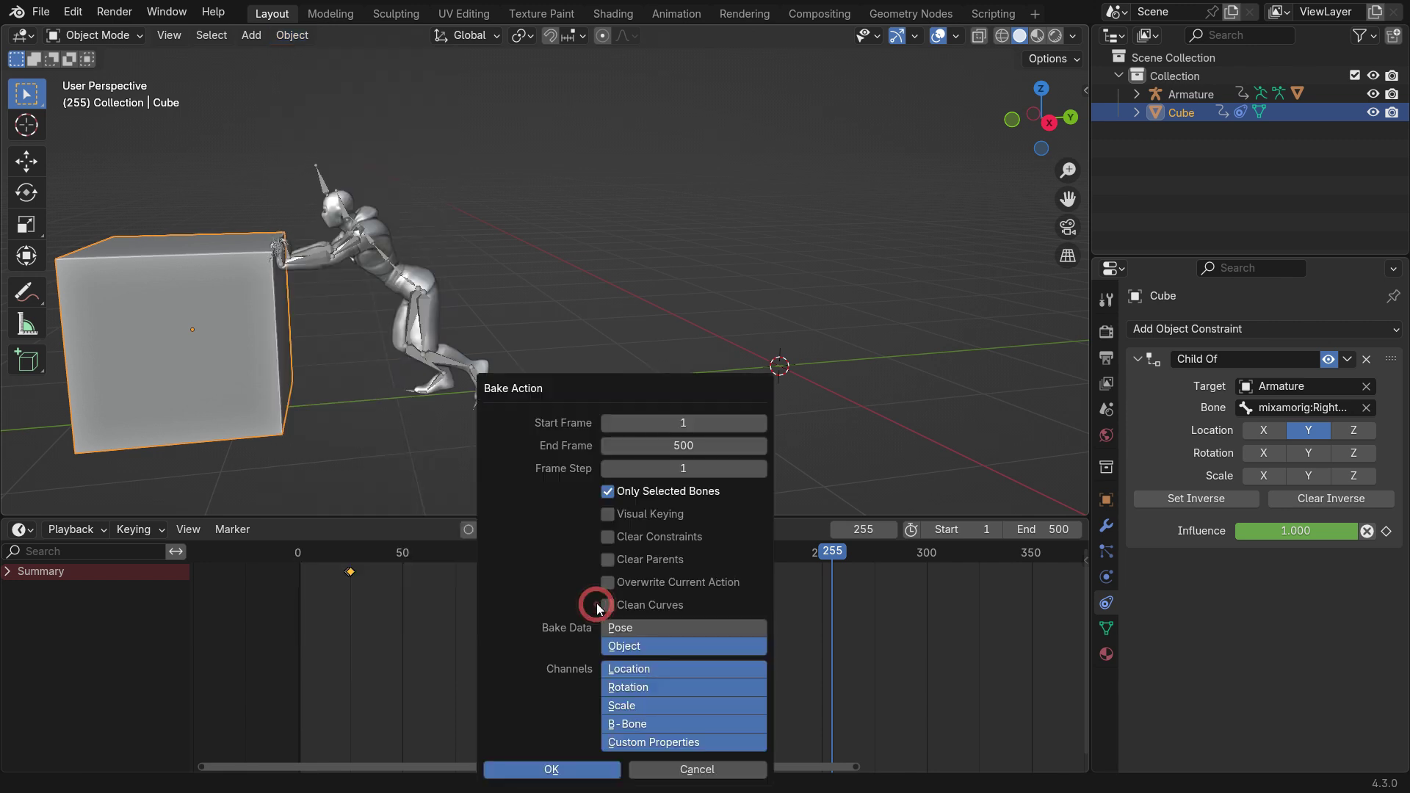
pyautogui.click(704, 446)
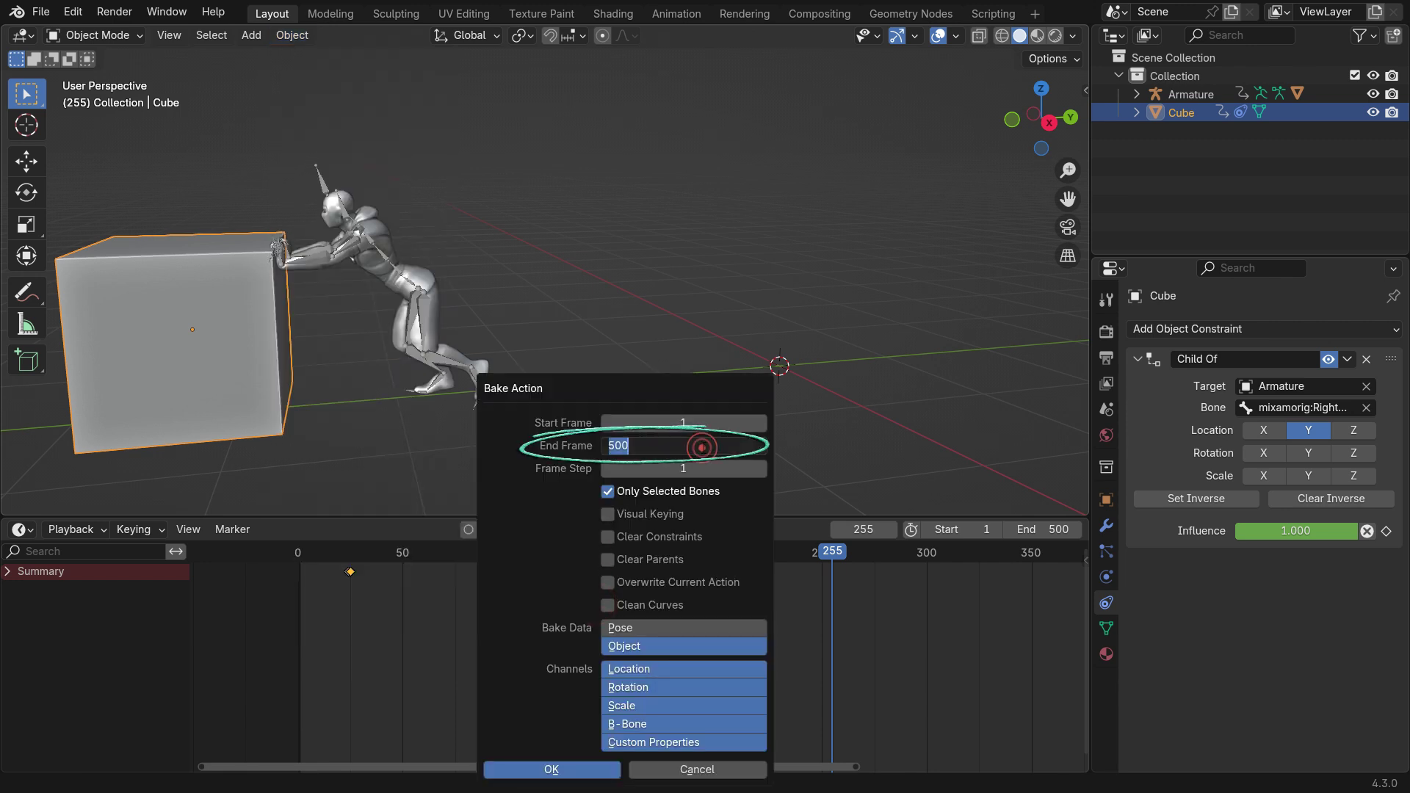
pyautogui.write('255')
pyautogui.press('Return')
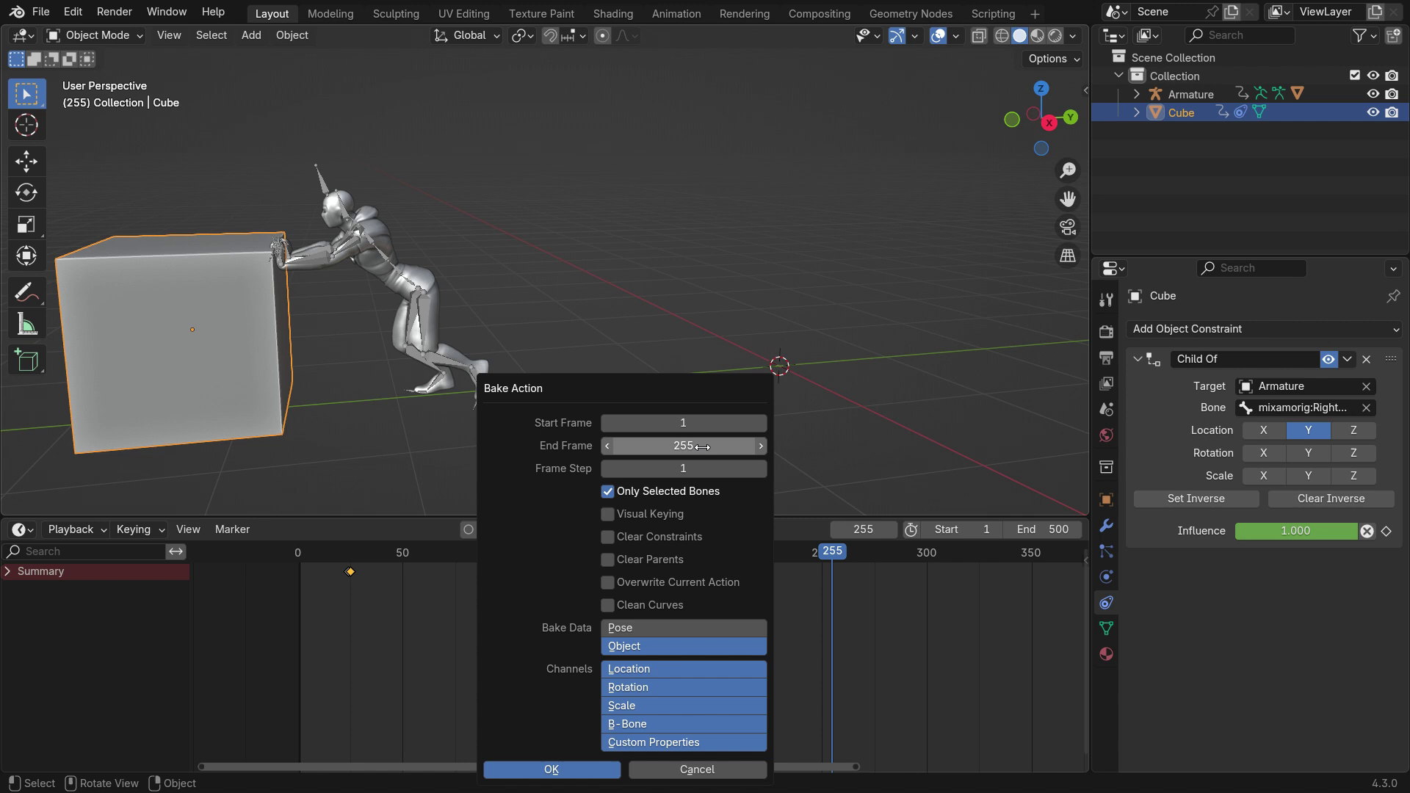
# Bake the cube's action with Visual Keying and Clear Constraints enabled, limiting the channels to Location only
pyautogui.click(606, 517)
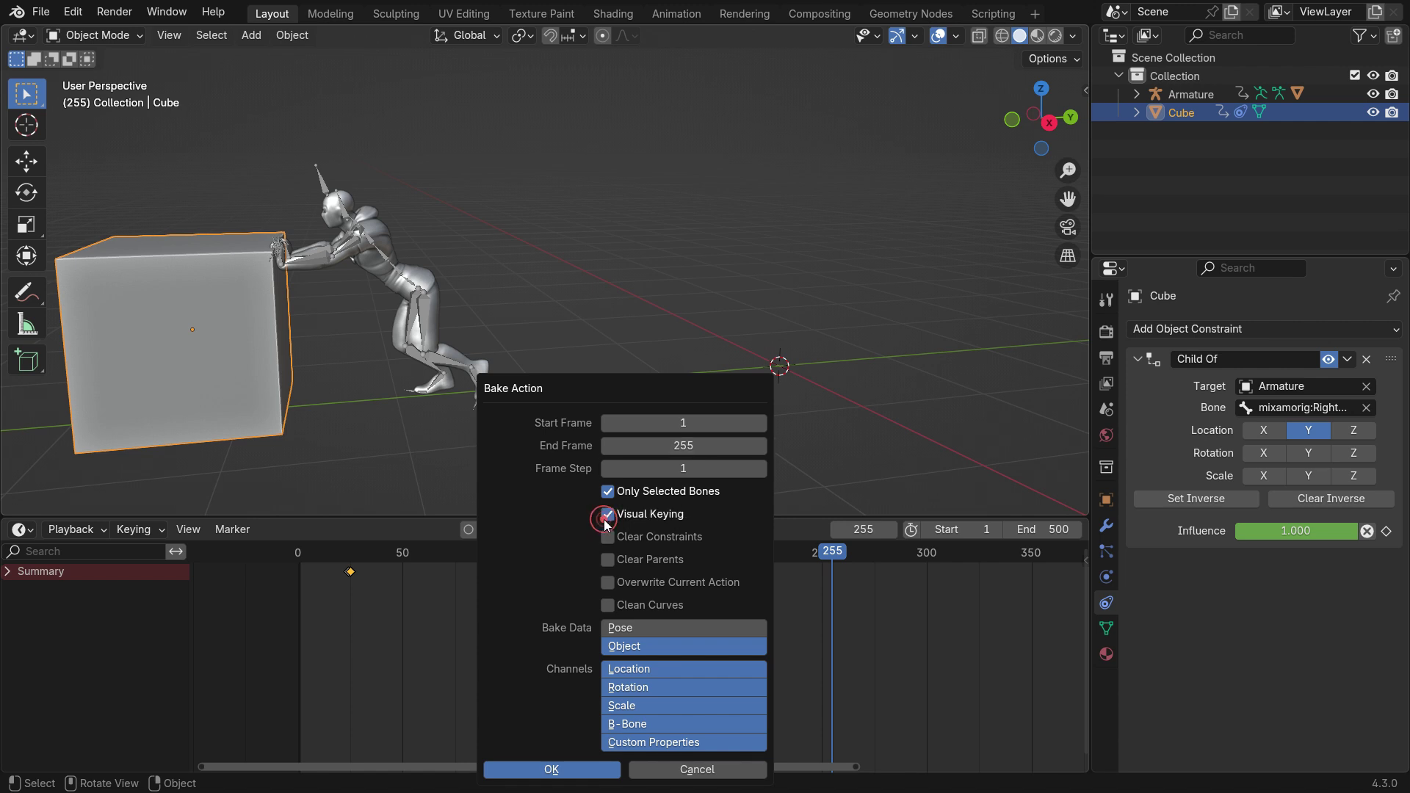
pyautogui.click(607, 538)
pyautogui.click(651, 686)
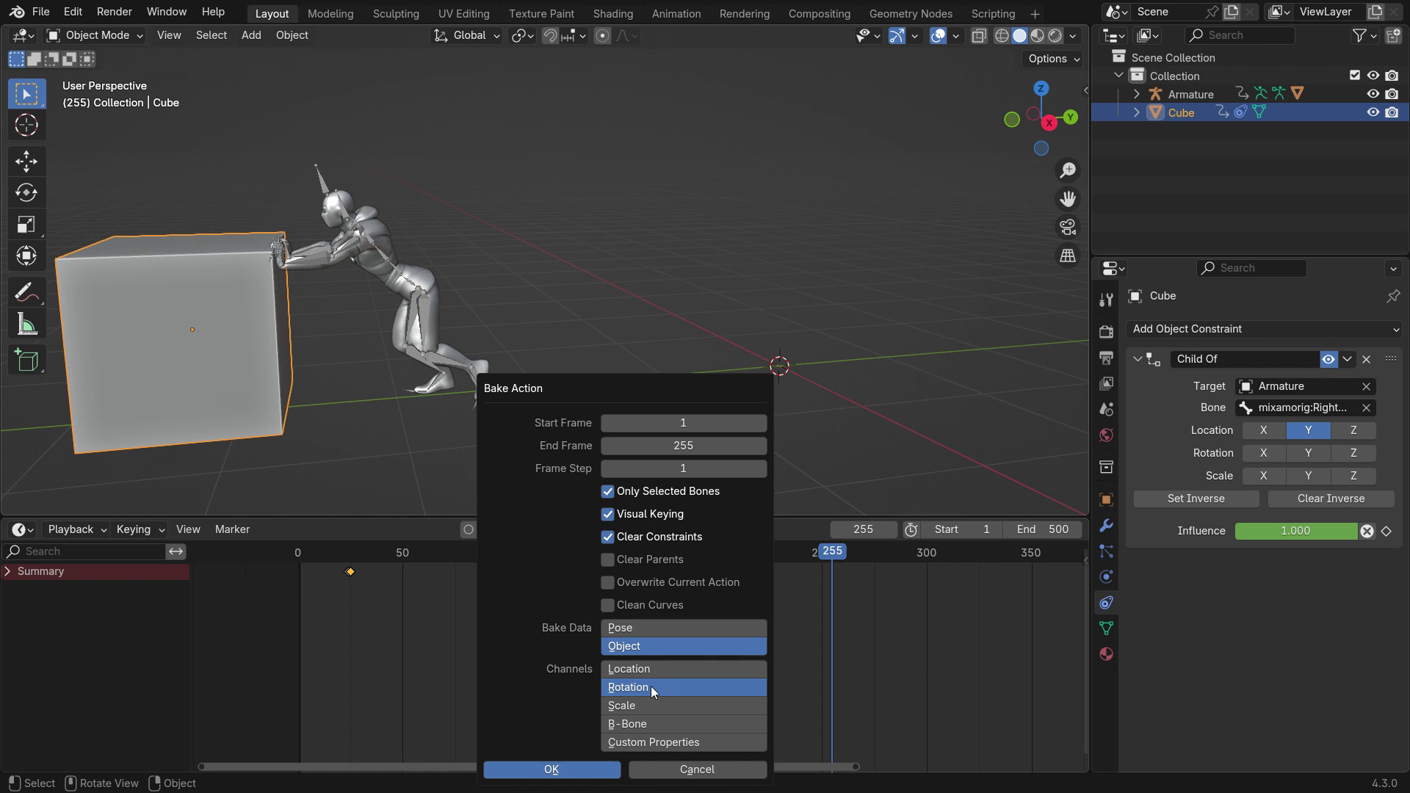
pyautogui.click(651, 670)
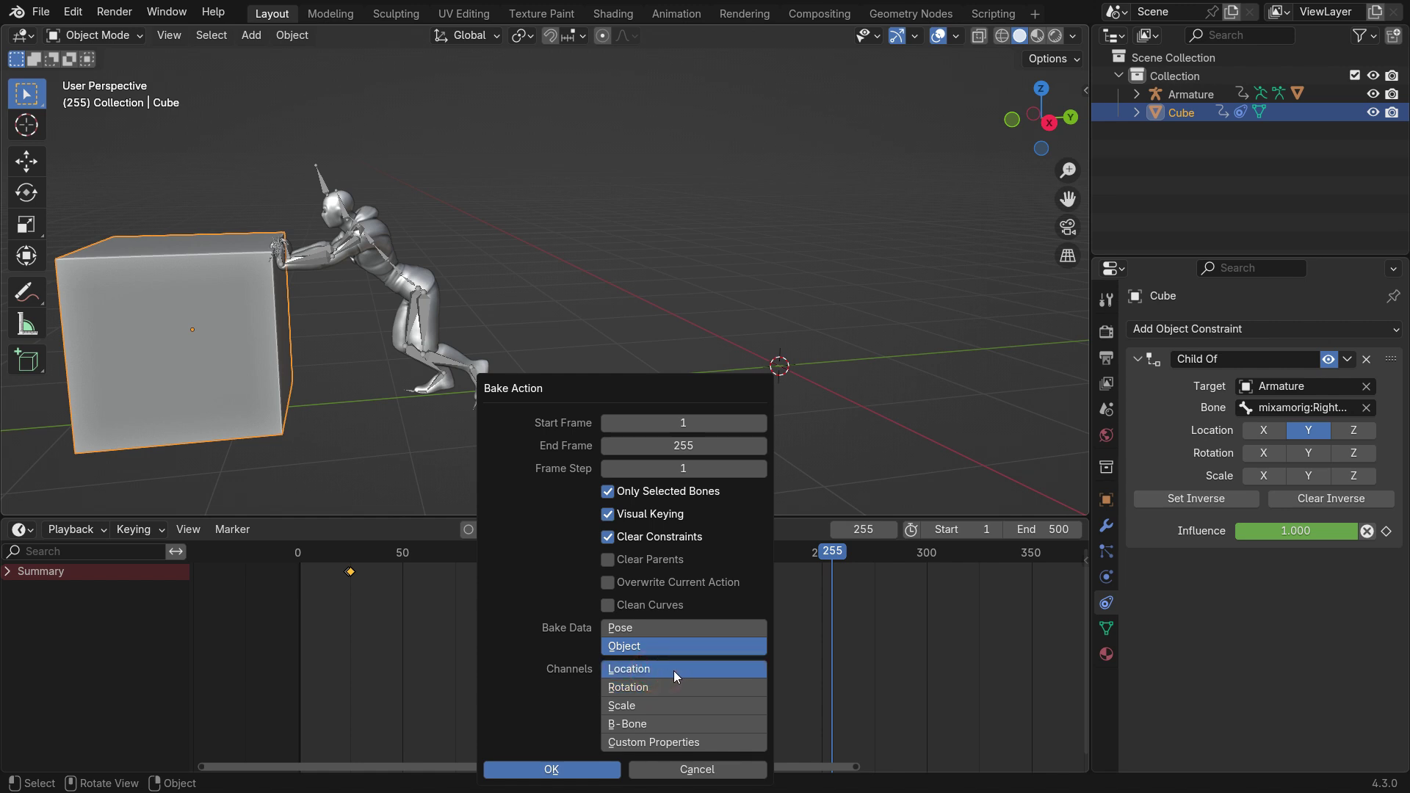
pyautogui.click(587, 771)
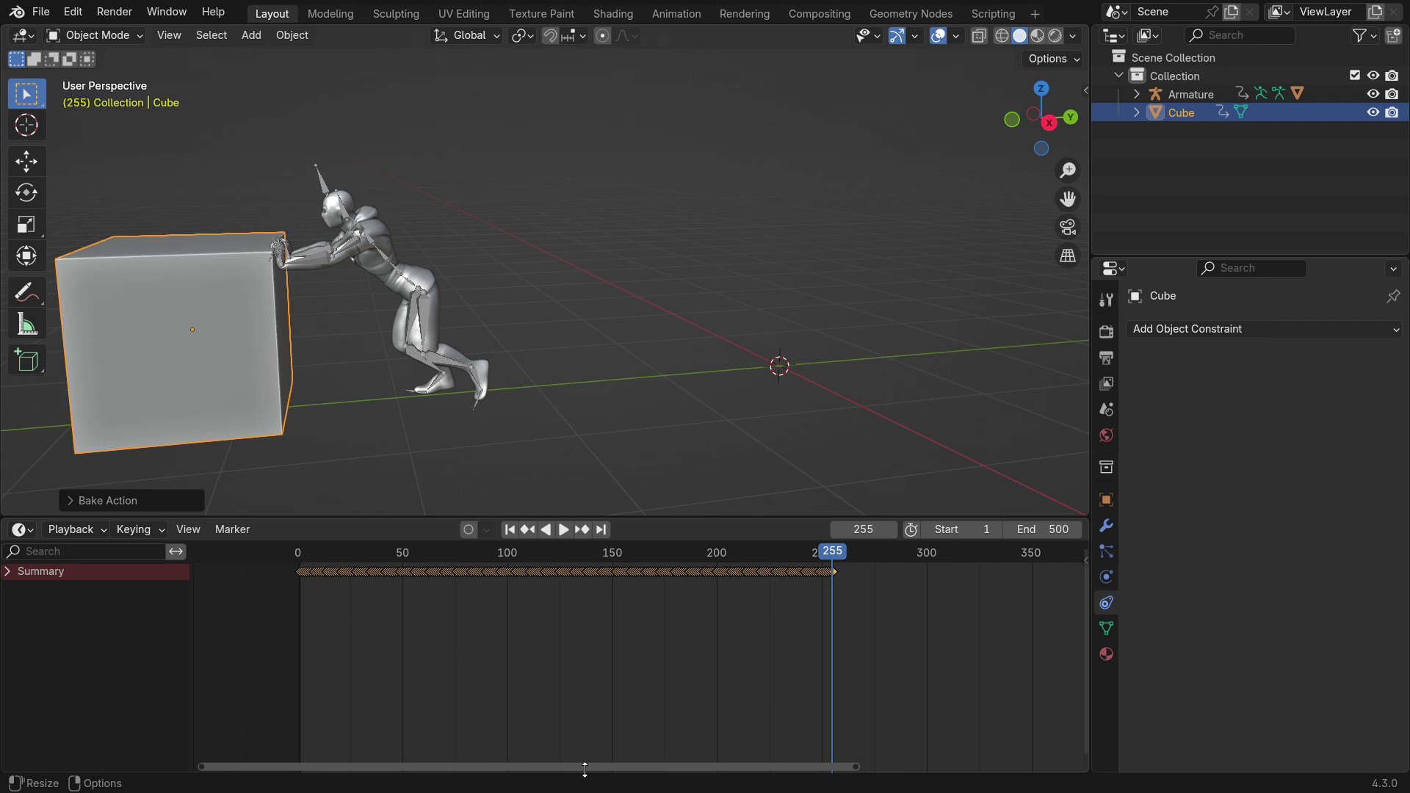
# Inspect the baked keyframes and play the animation from the first frame, restarting it once, to check the cube's baked motion
pyautogui.scroll(2, 620, 570)
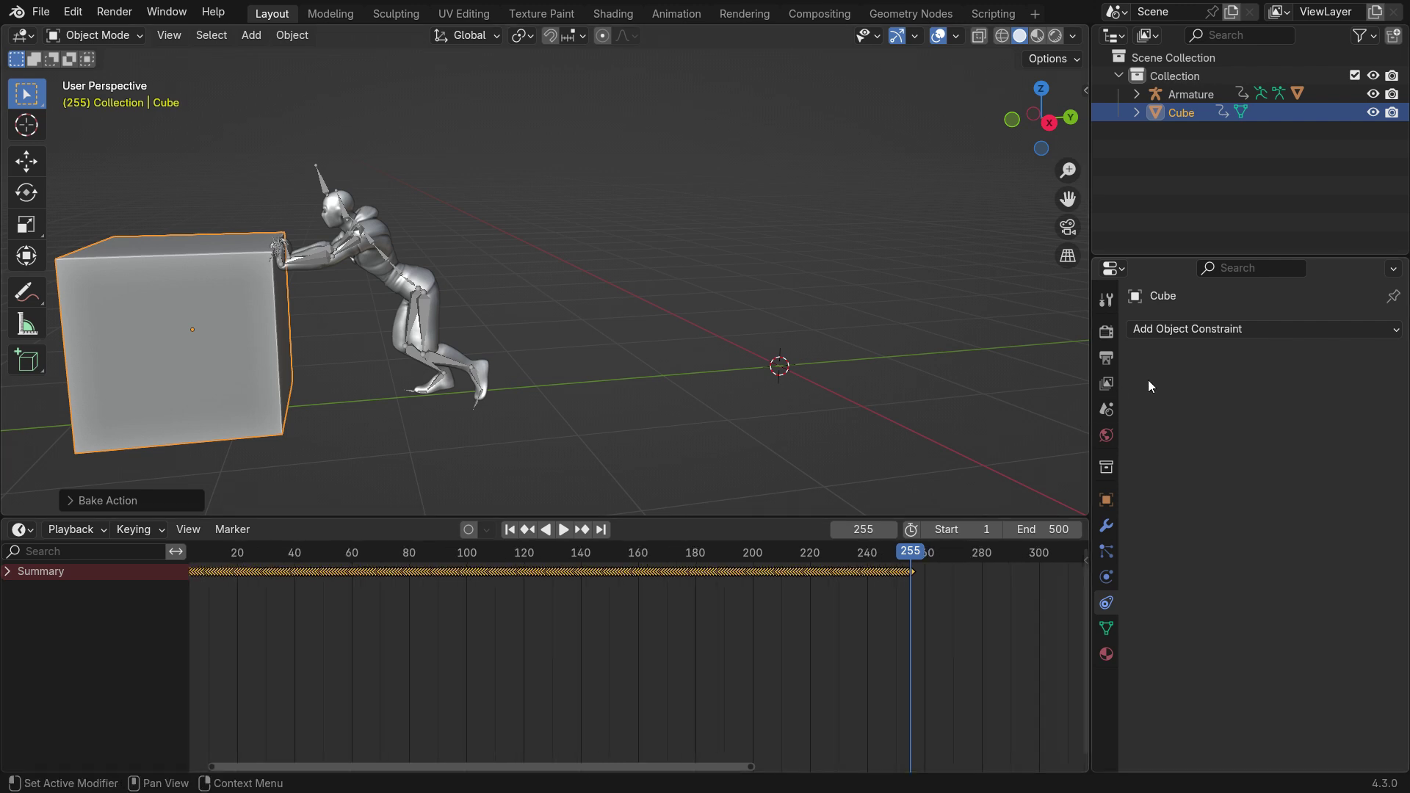
pyautogui.scroll(2, 628, 579)
pyautogui.scroll(-1, 651, 579)
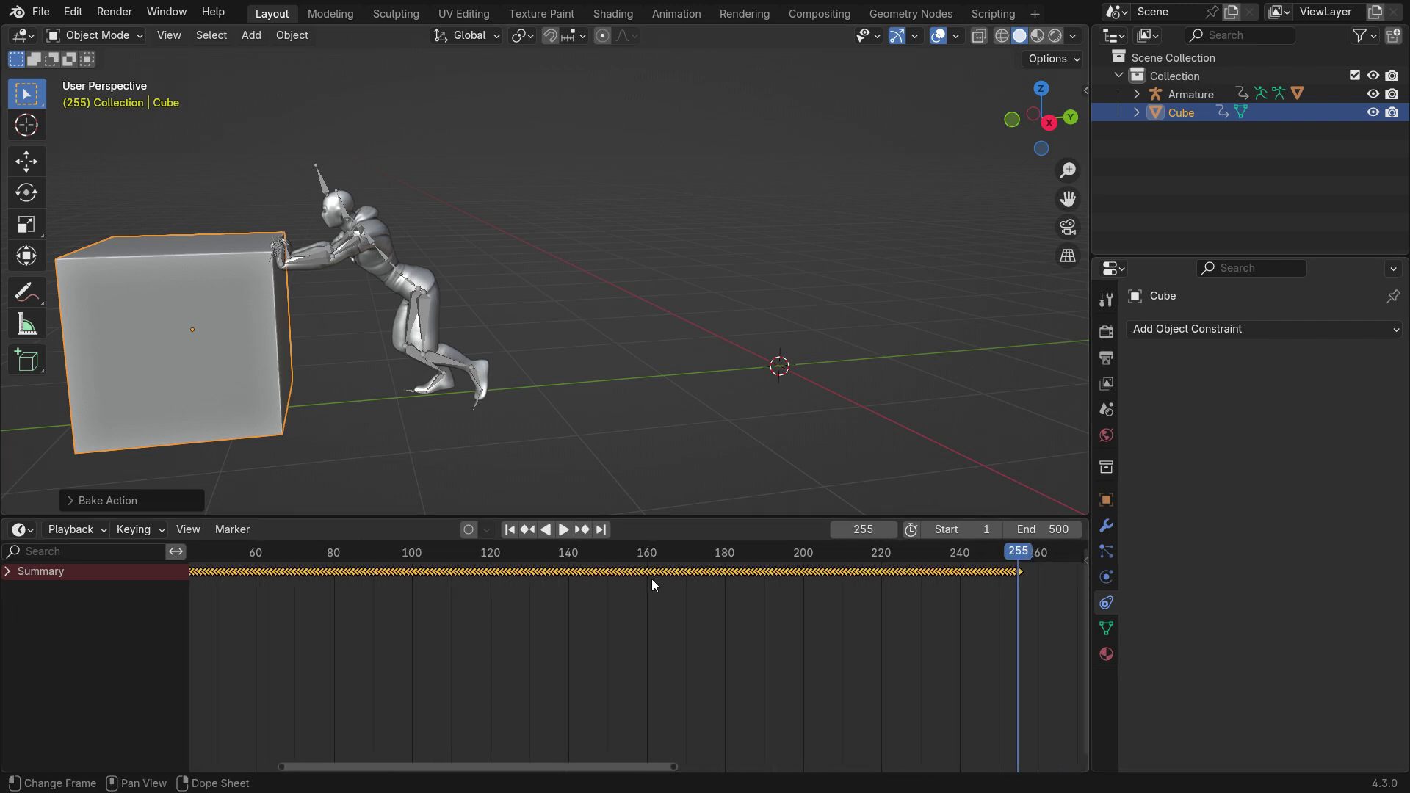
pyautogui.click(510, 530)
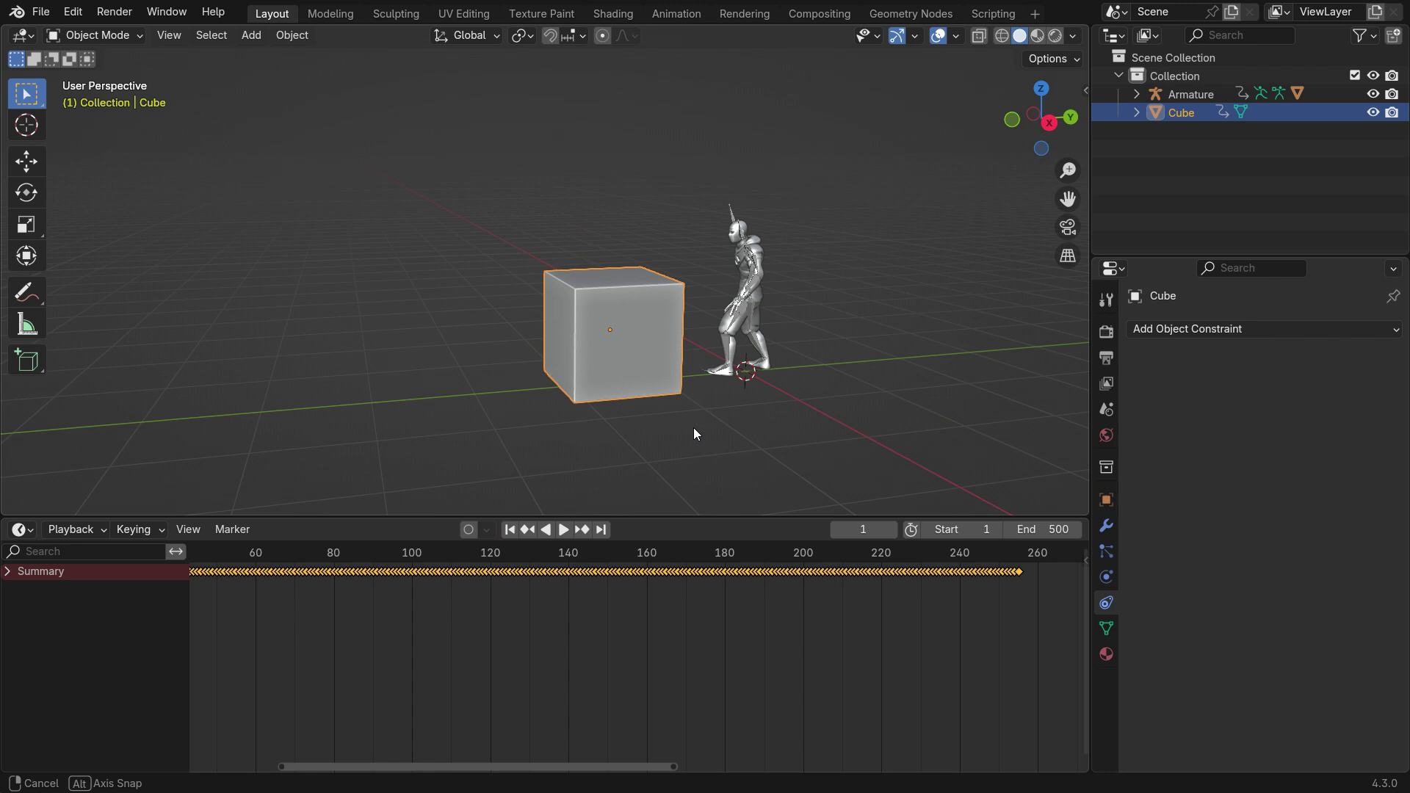
pyautogui.click(571, 532)
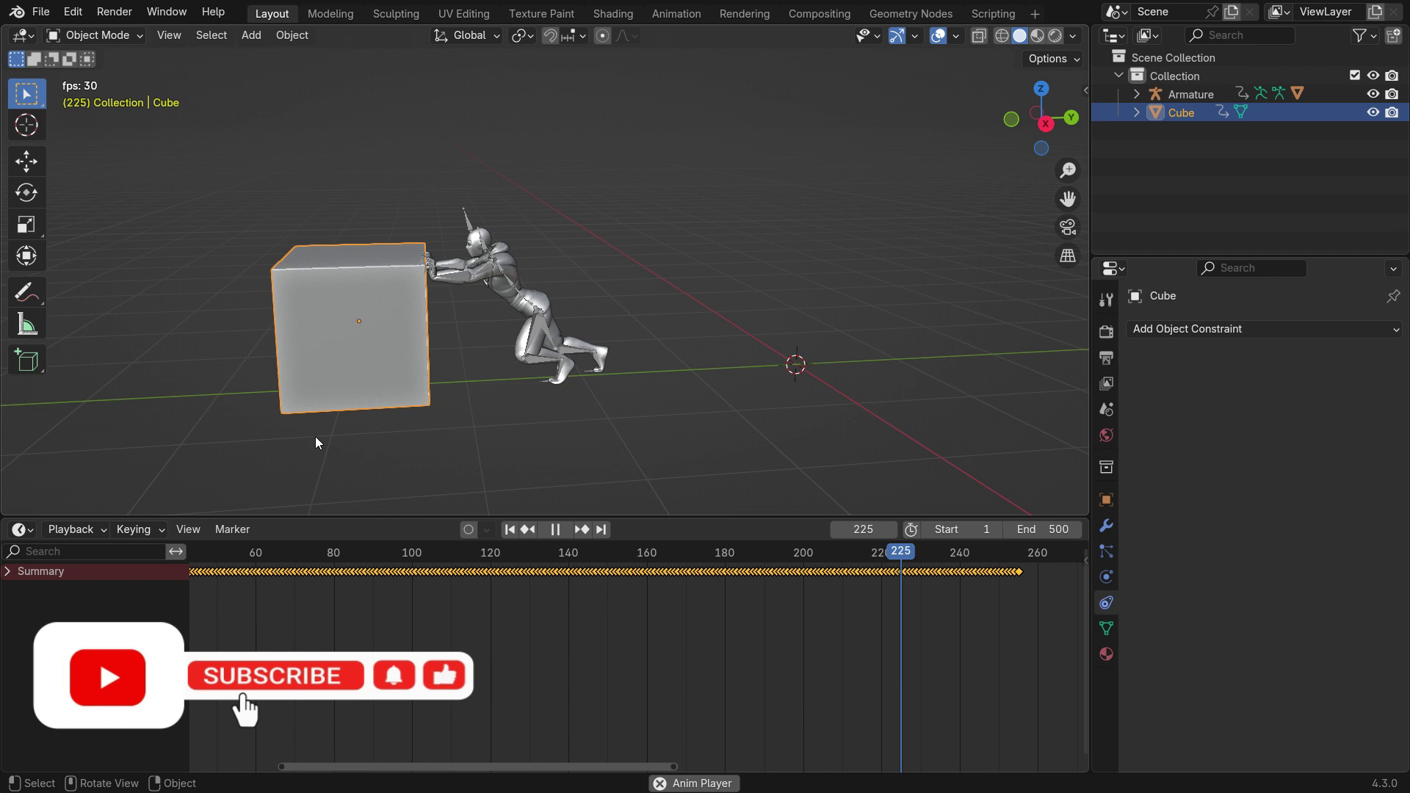
pyautogui.click(509, 529)
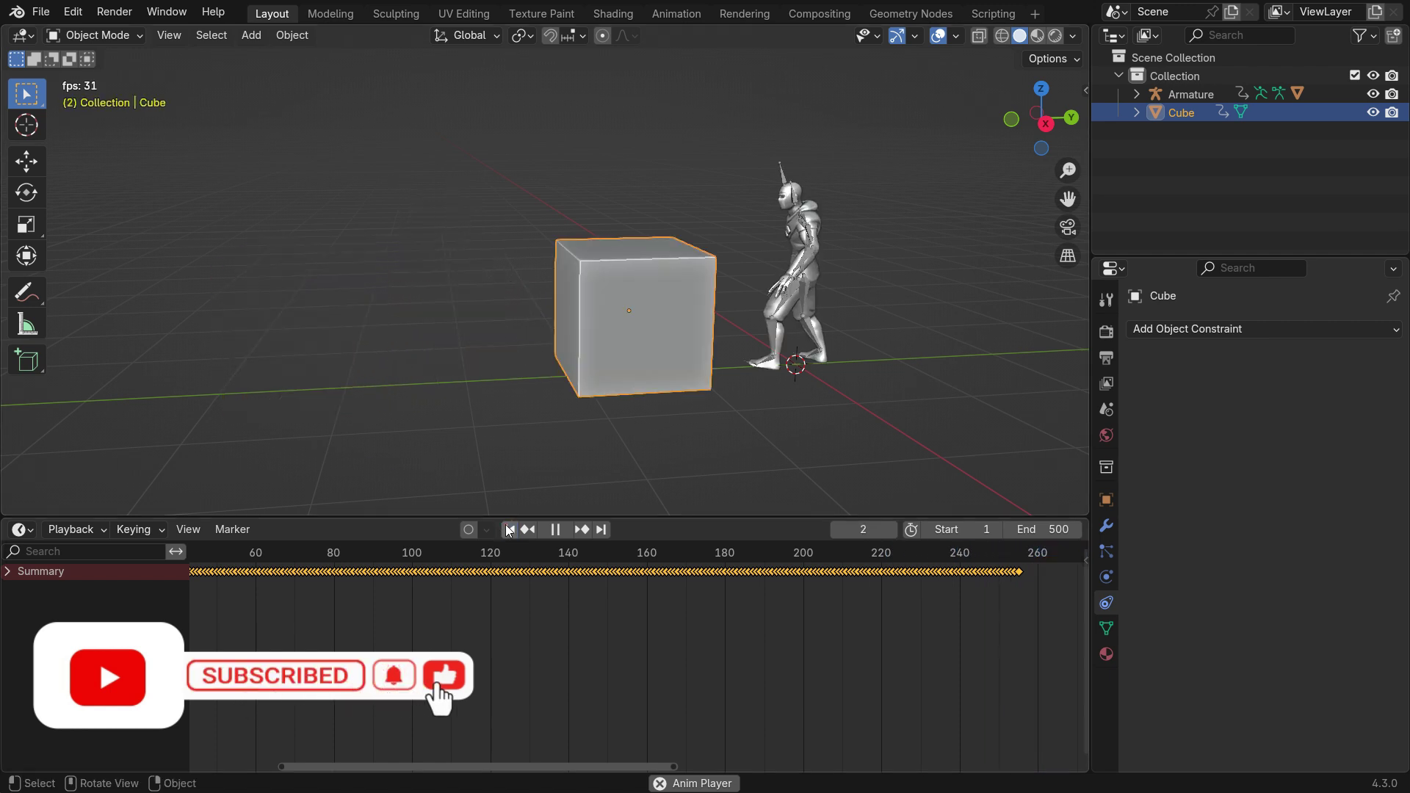